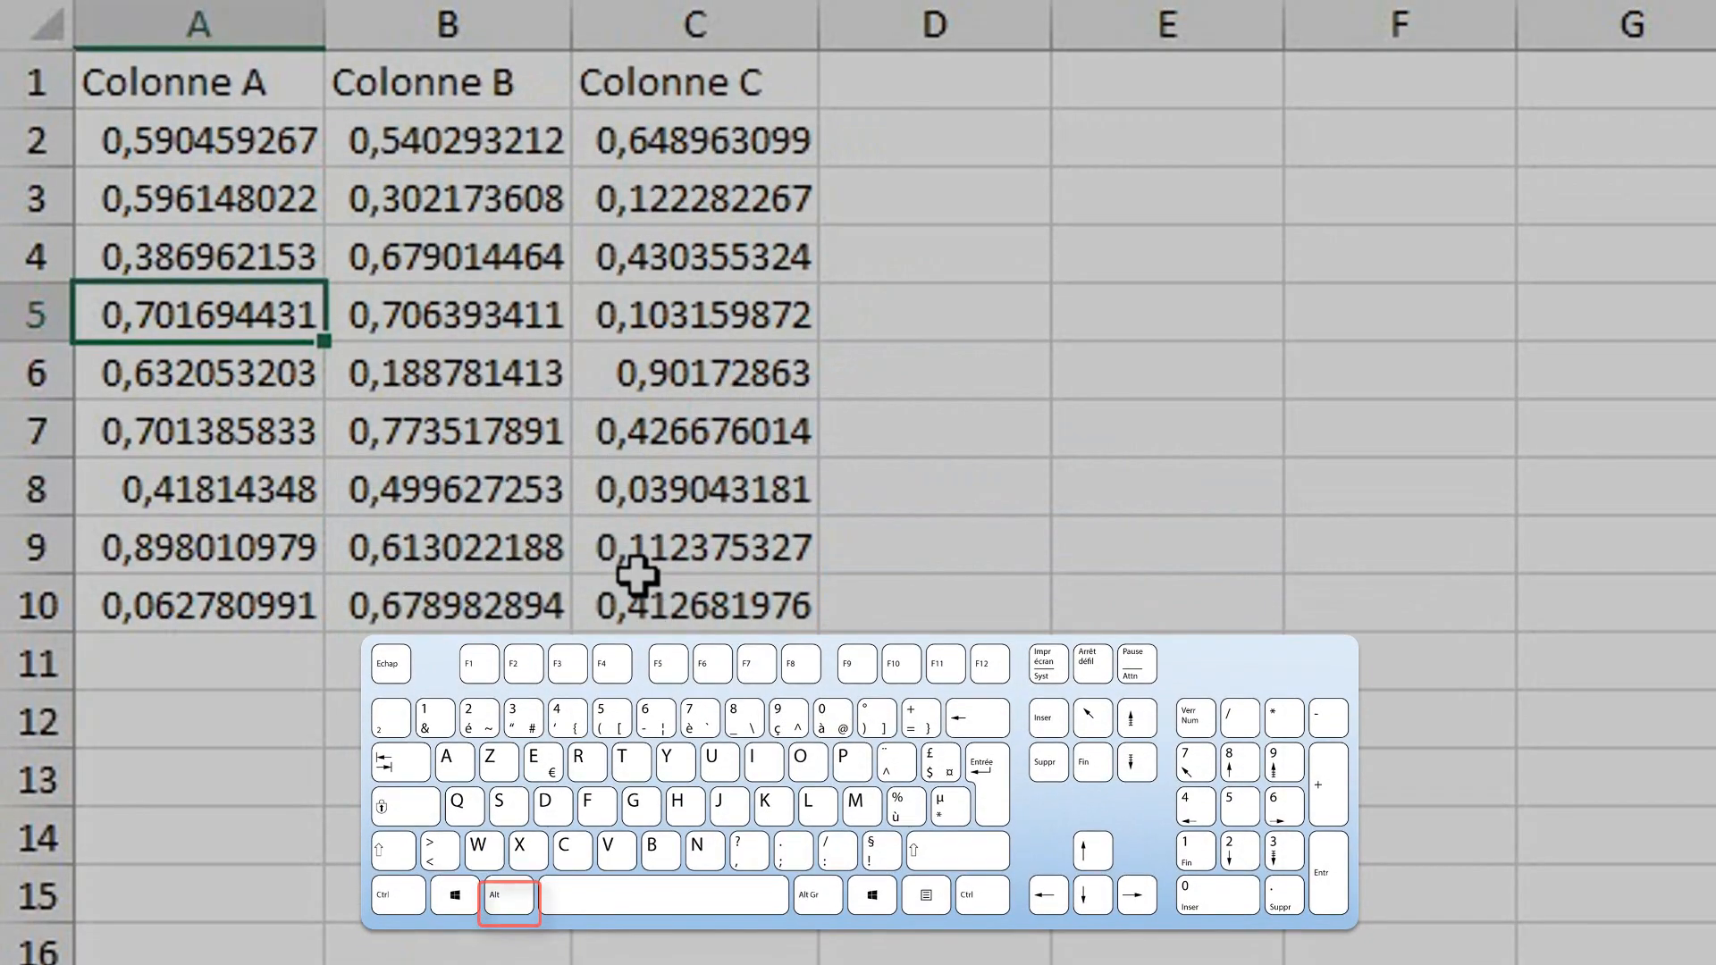
# - Sort the table by Colonne B from smallest to largest
pyautogui.press('alt')
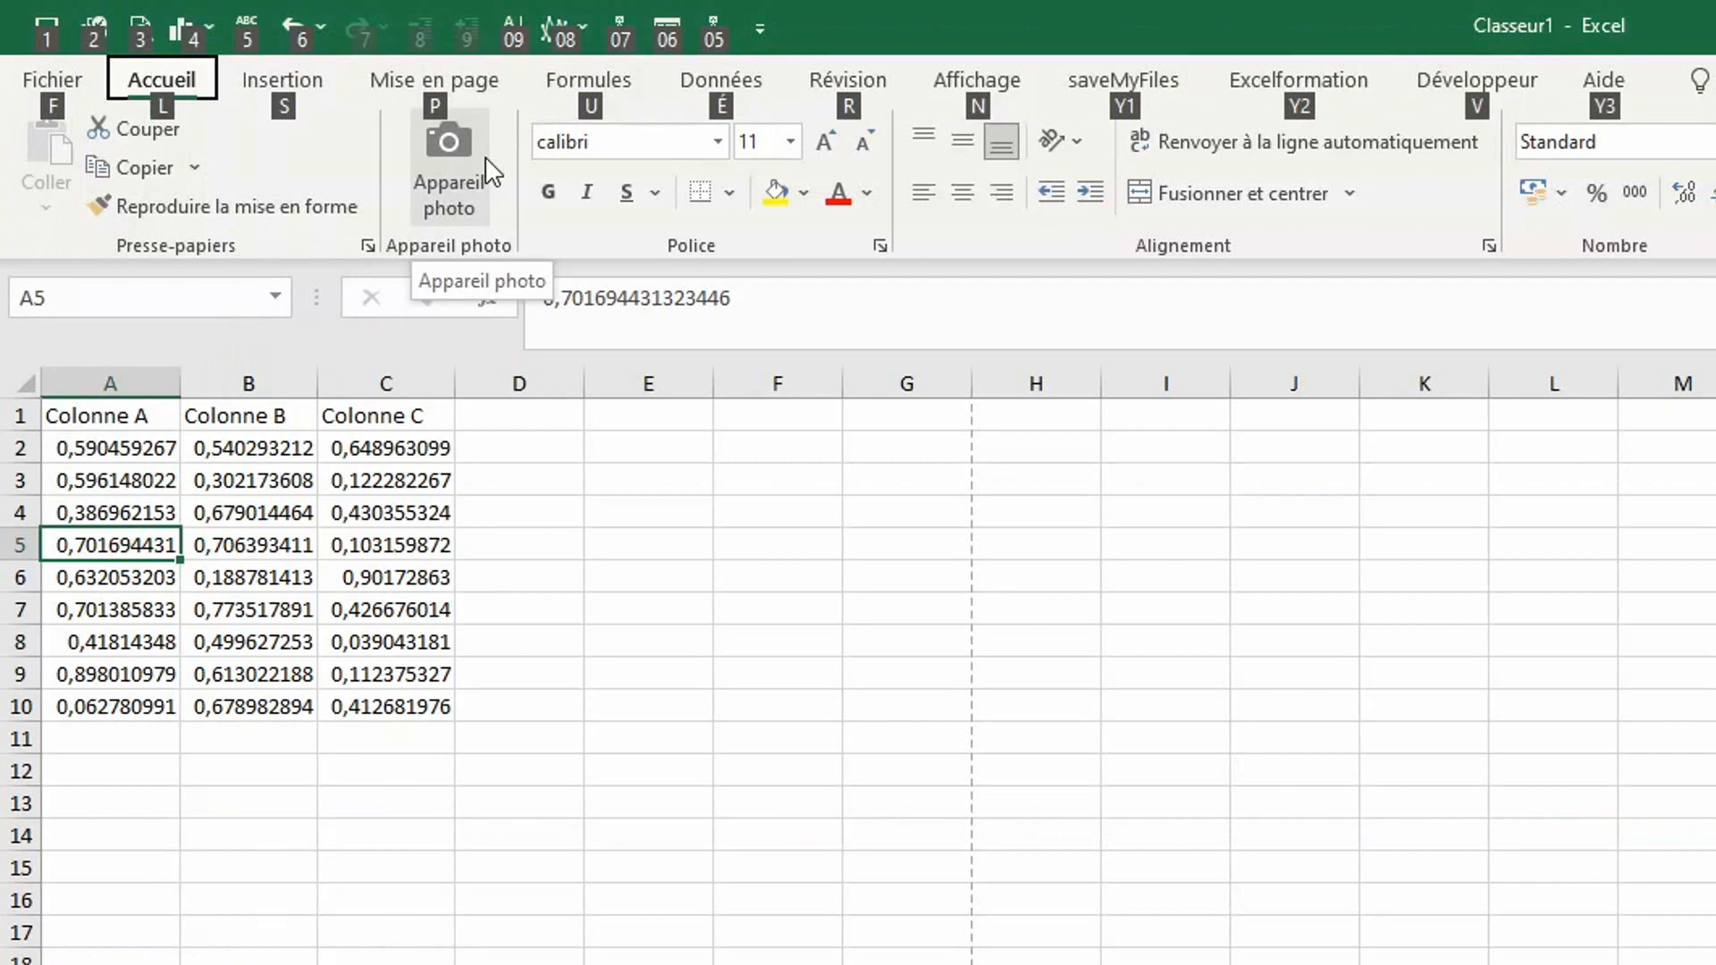
pyautogui.click(242, 517)
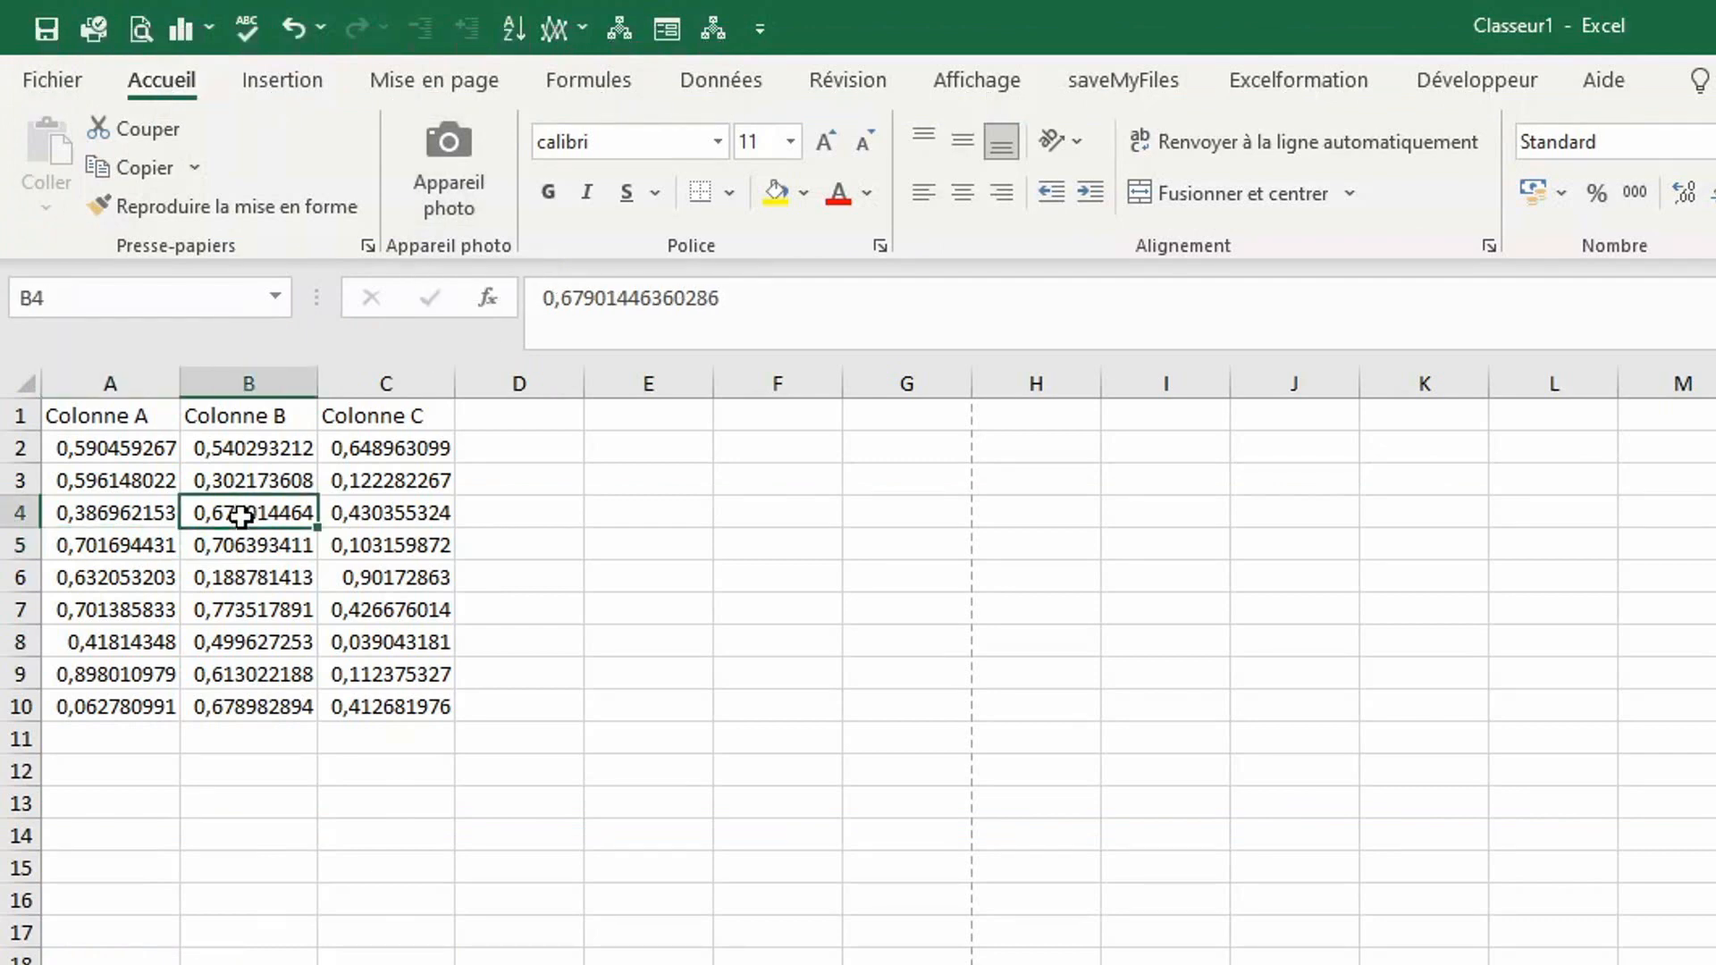
pyautogui.click(710, 98)
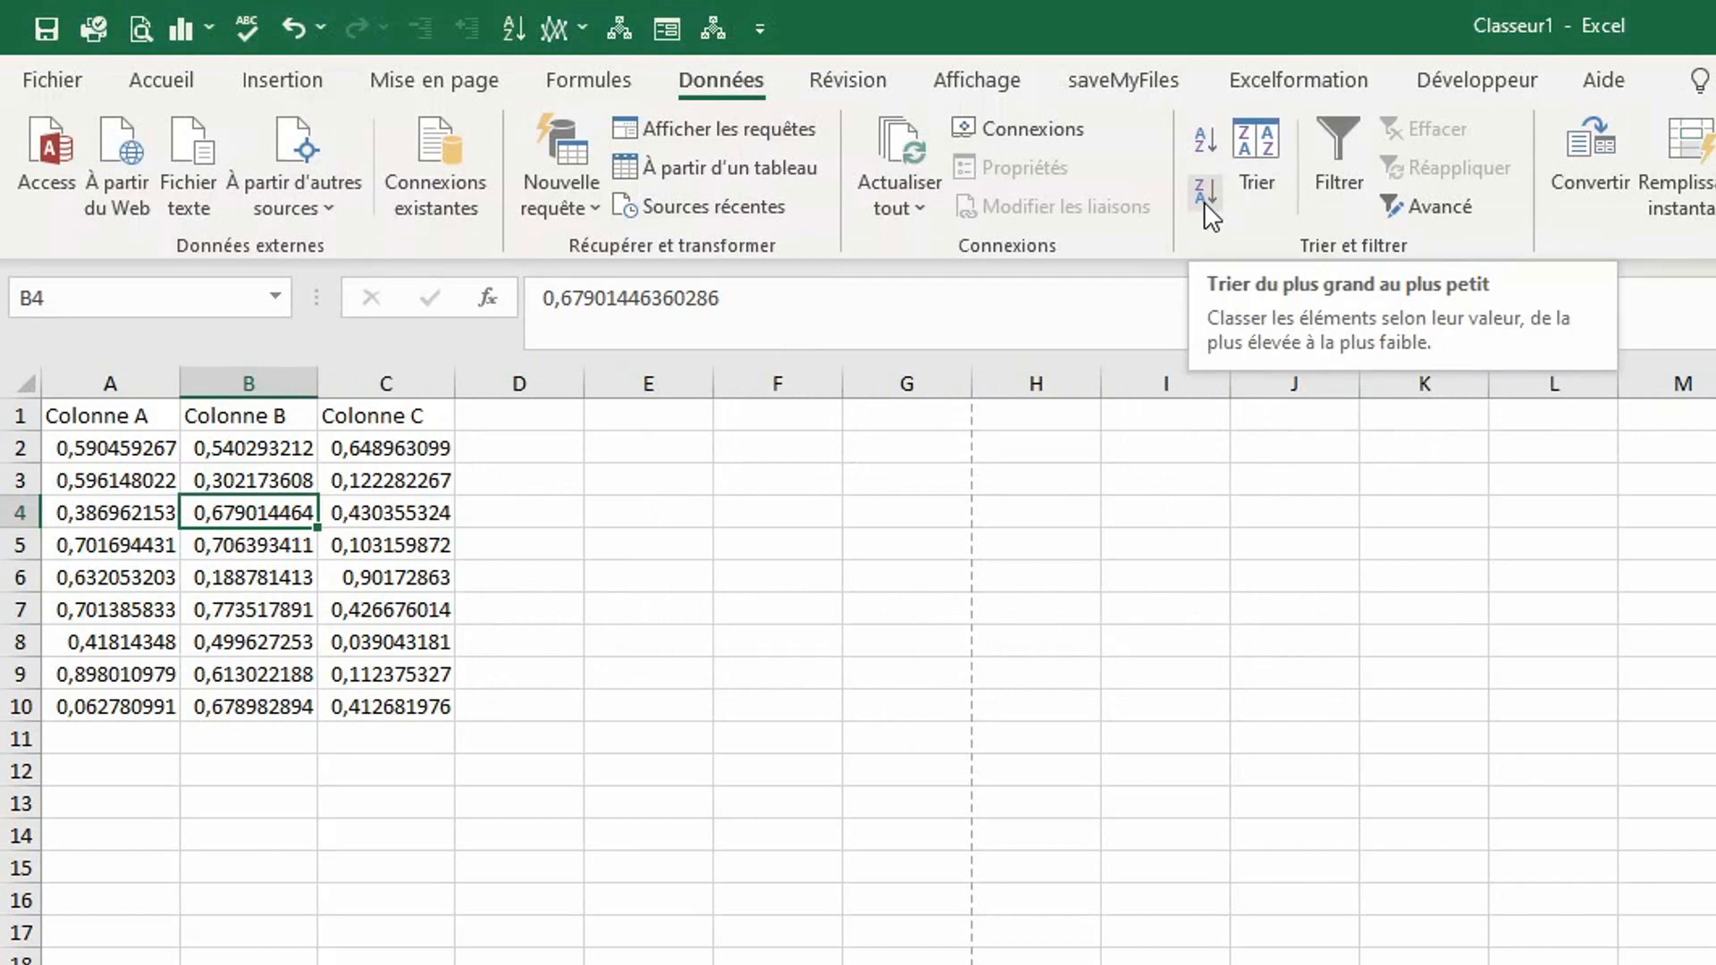
pyautogui.press('alt')
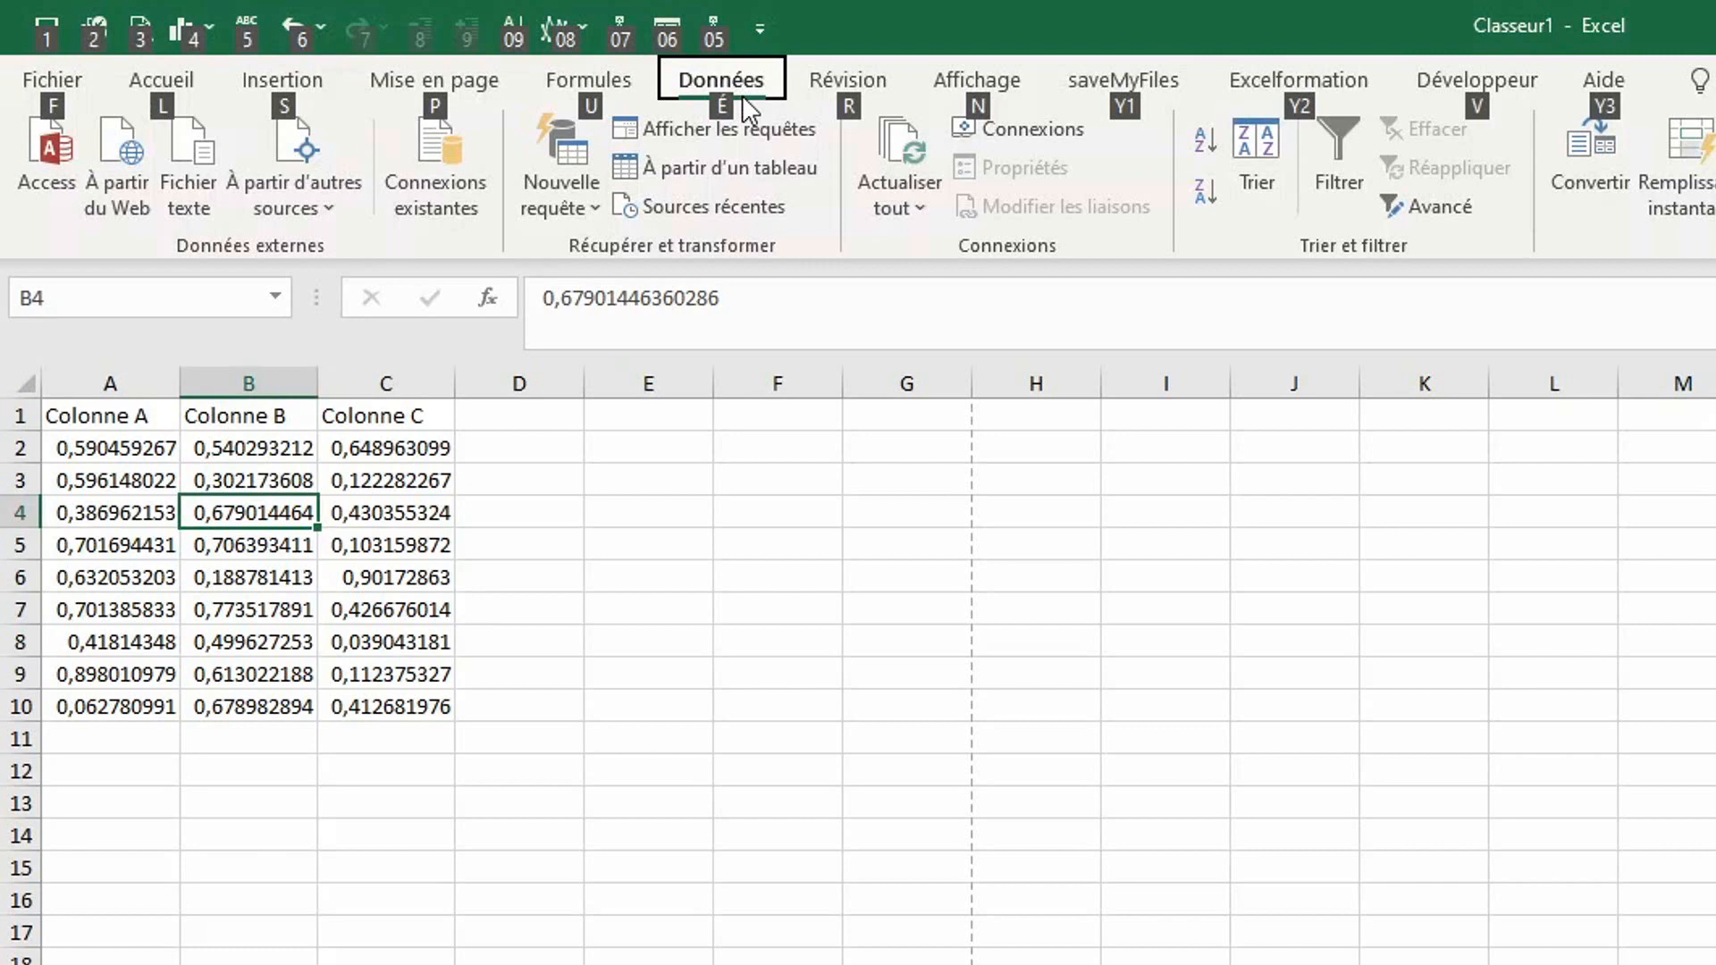
pyautogui.press('eacute')
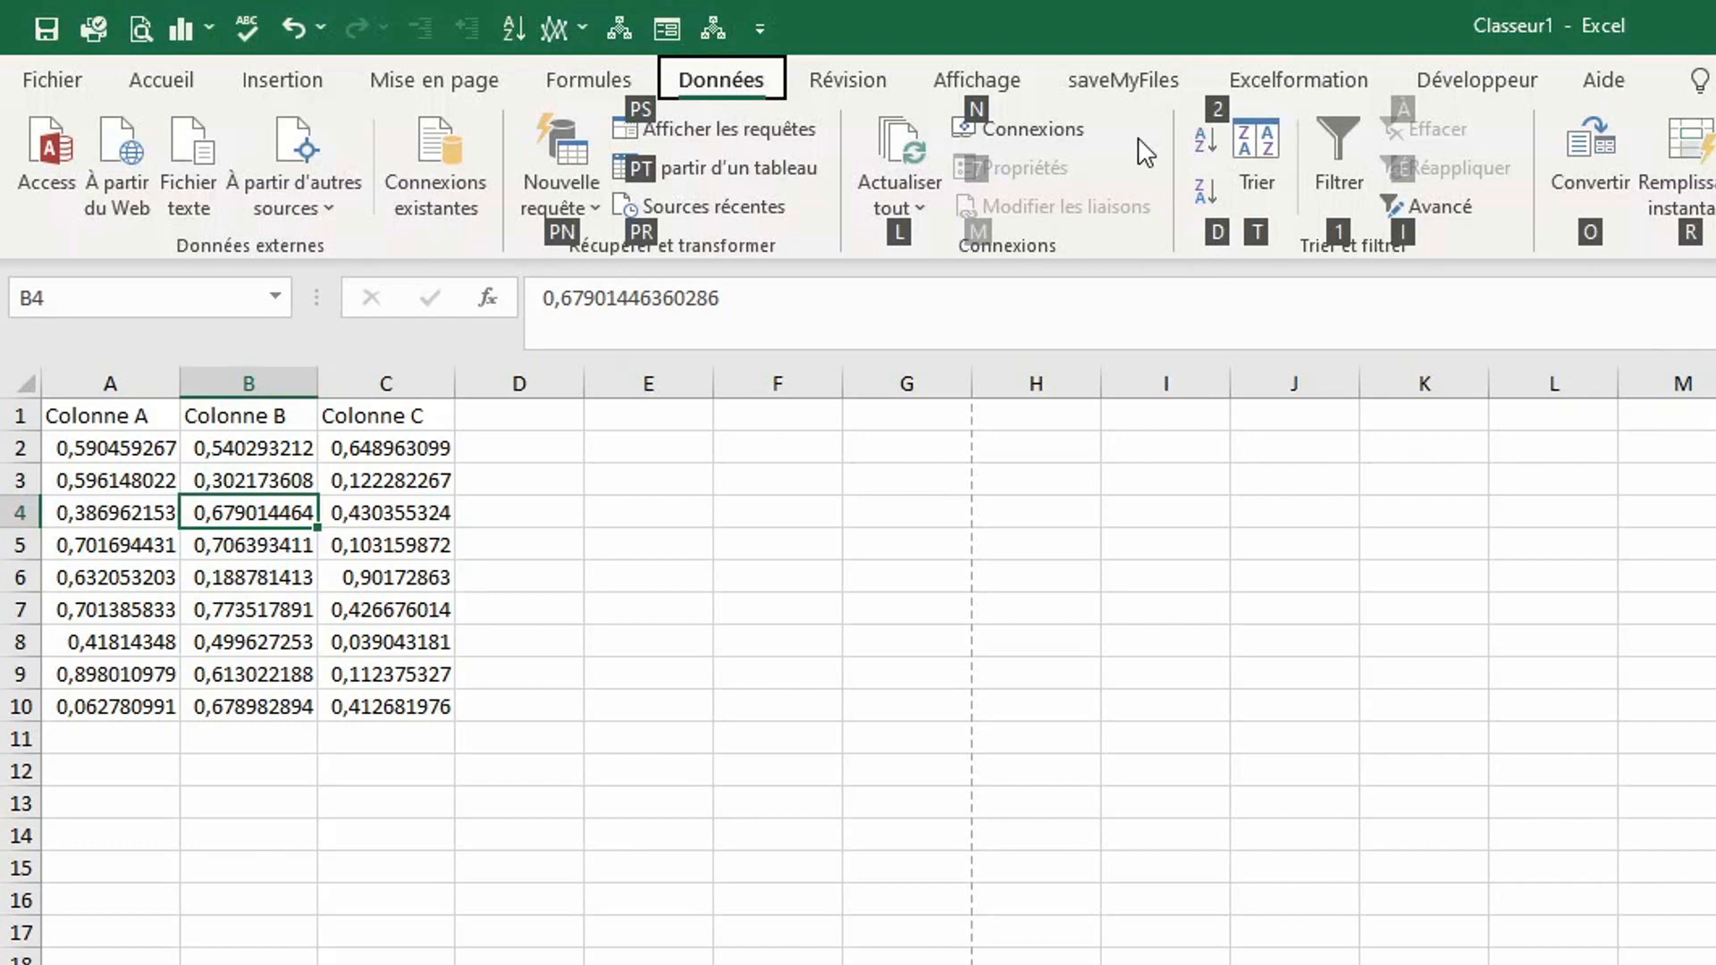
pyautogui.press('2')
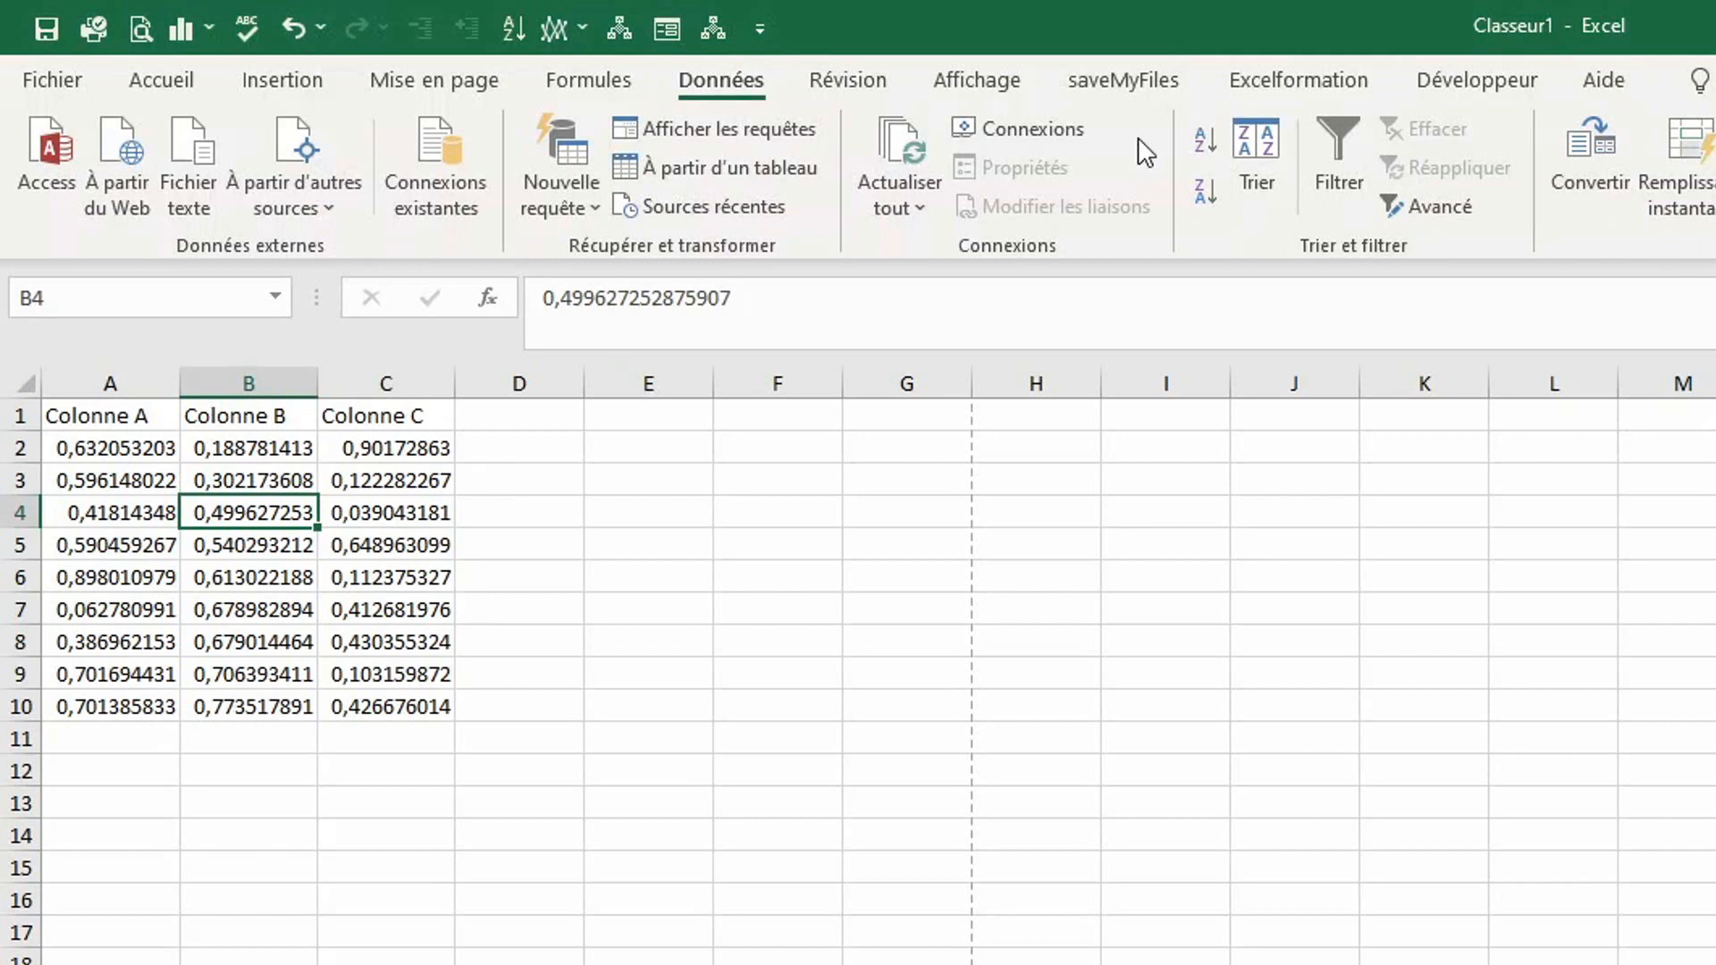
# - Close the Excel Shortcut manager and sort the table by Colonne A in ascending order with the custom shortcut
pyautogui.hotkey('ctrl', 'shift', 'e')
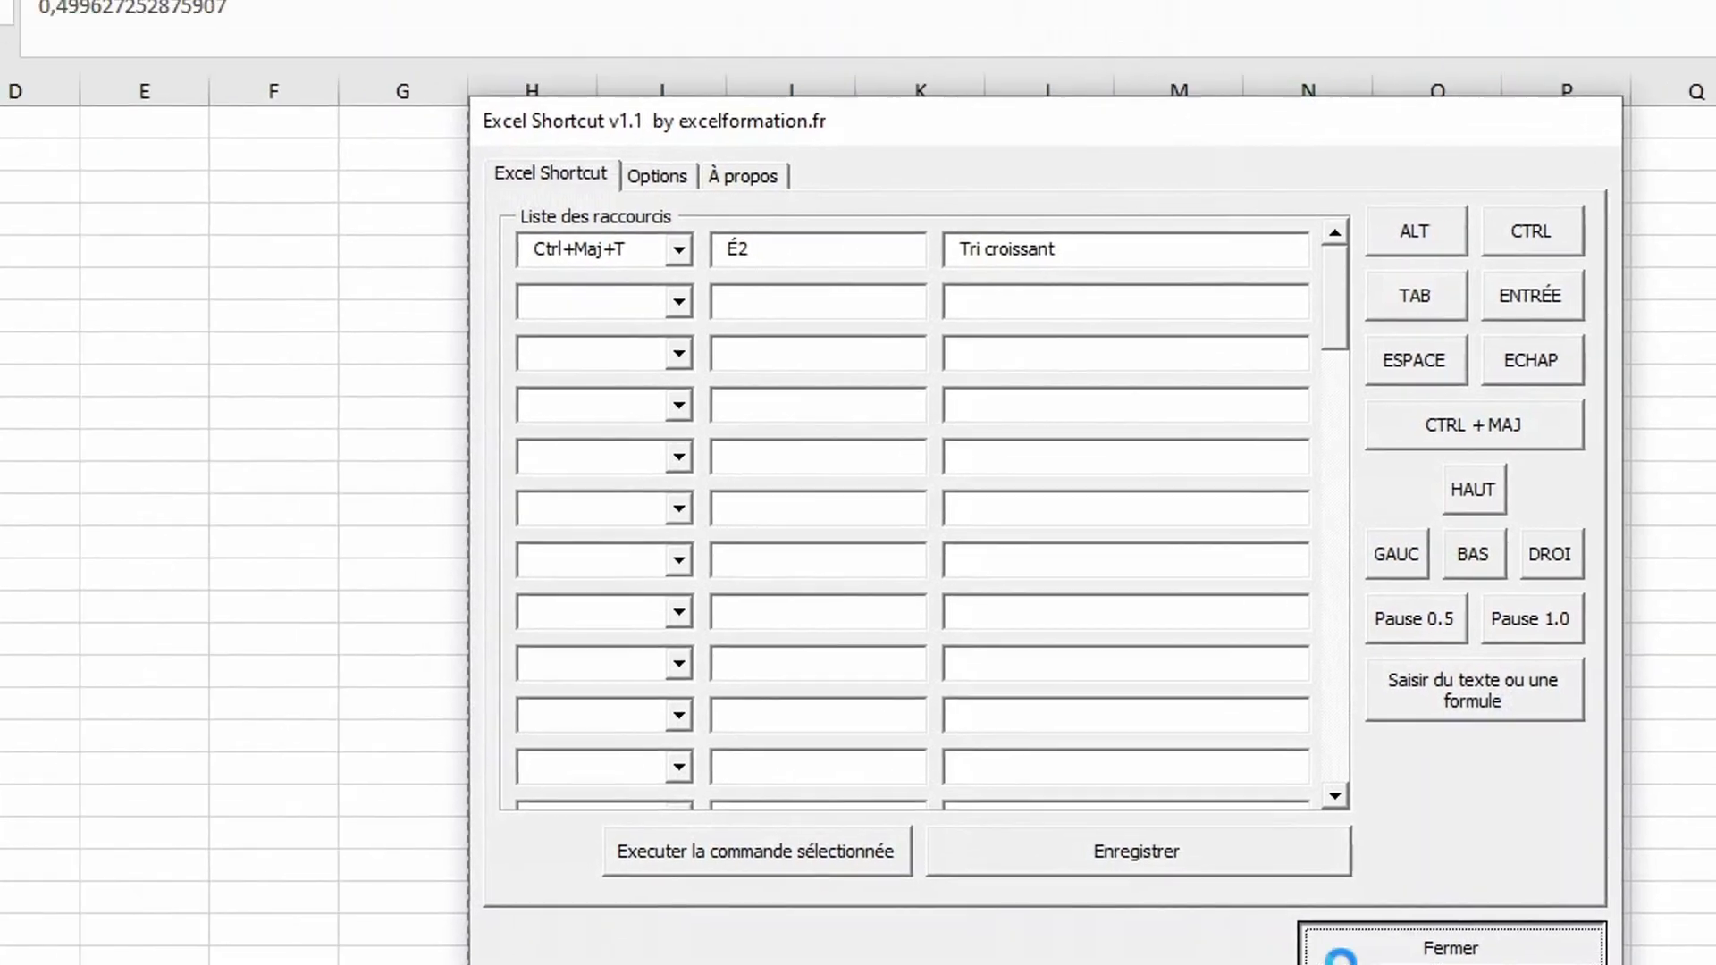
pyautogui.click(1231, 899)
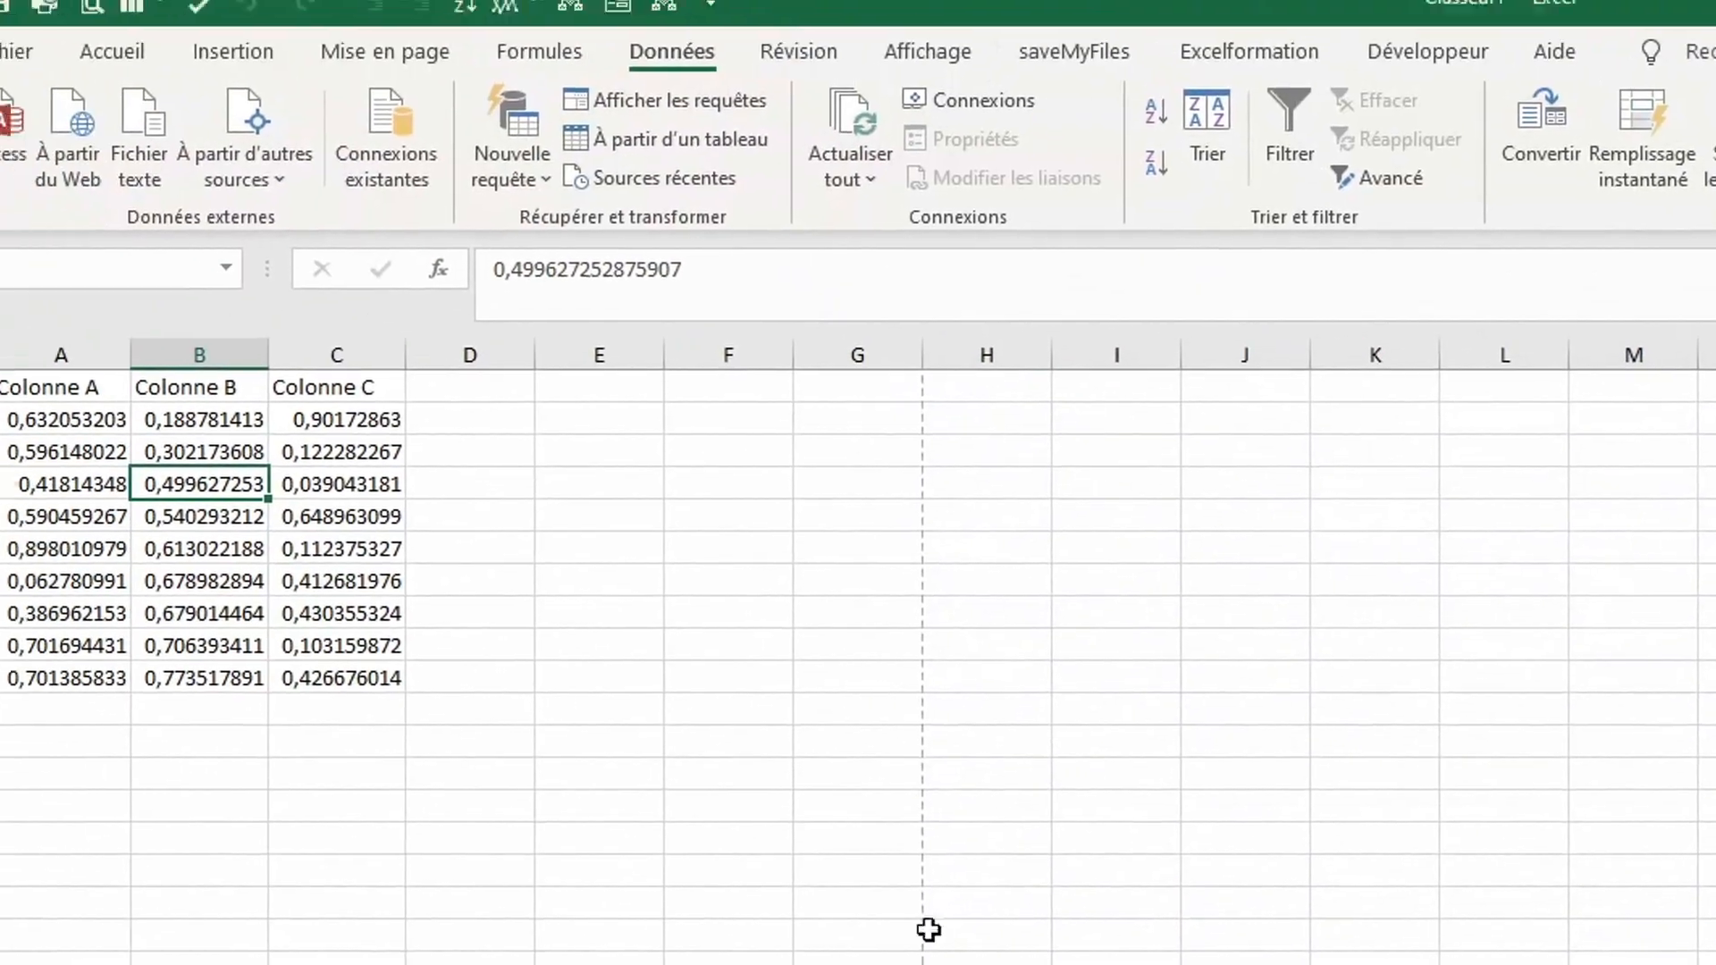
pyautogui.click(114, 515)
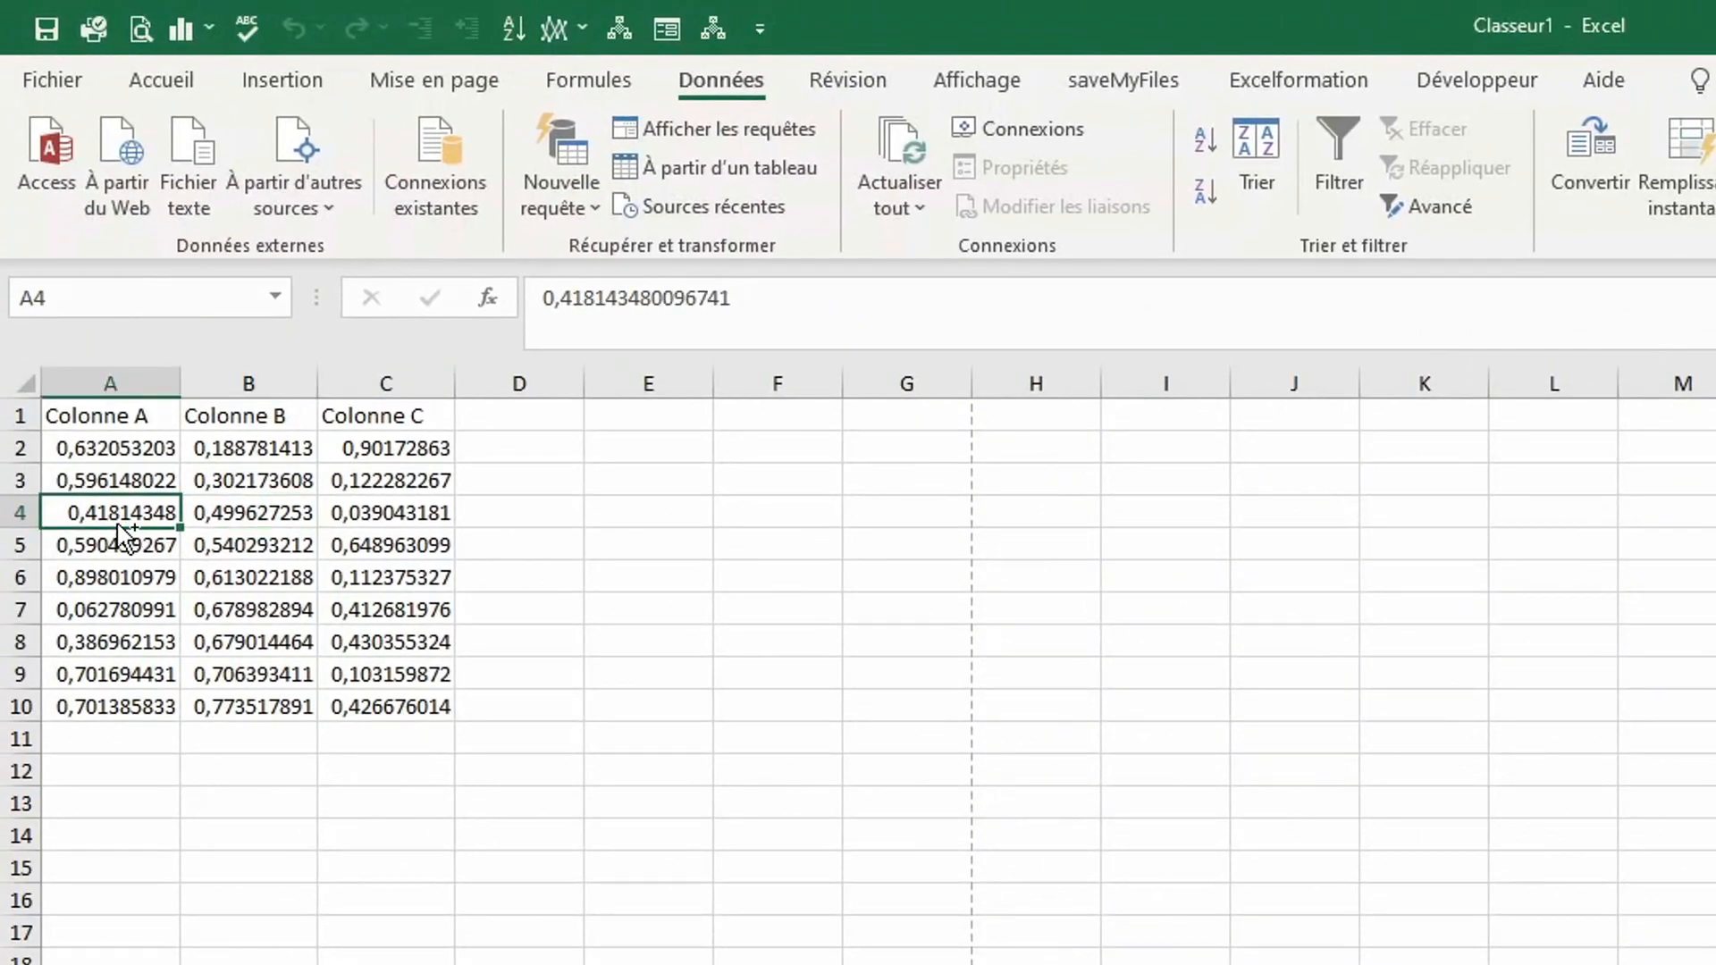
pyautogui.hotkey('ctrl', 'shift', 'a')
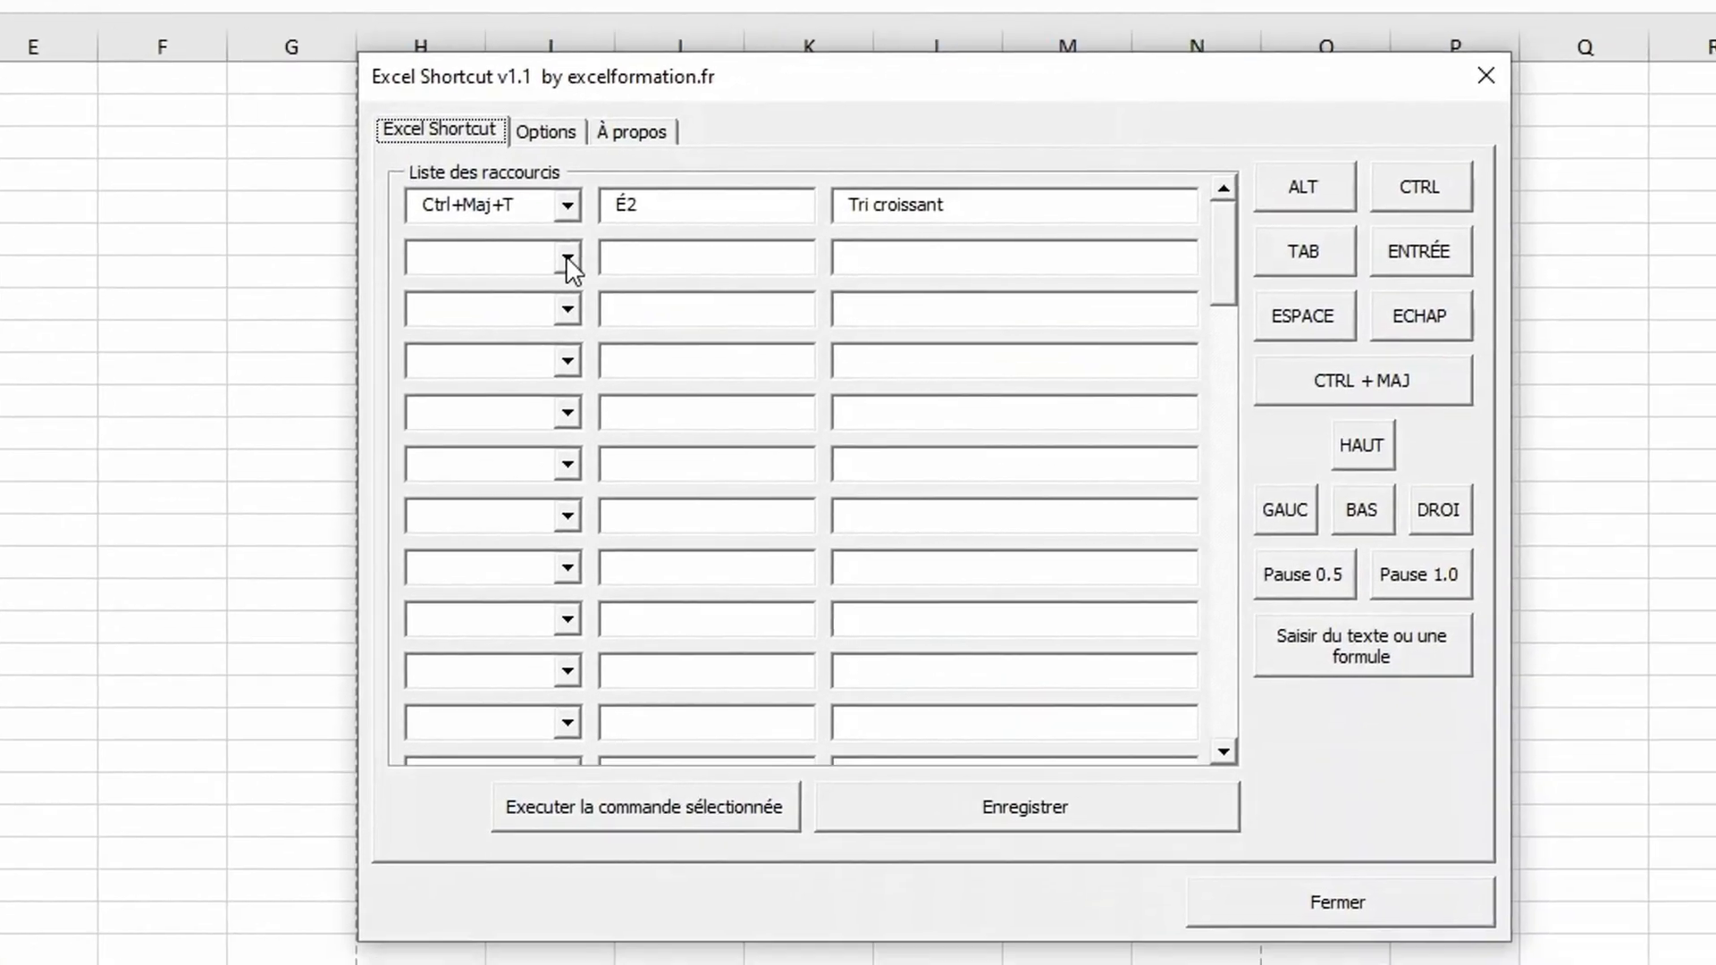
# - Register a second shortcut, Ctrl+Maj+A, with the command sequence "éd" and the description "Tri décroissant", and save it
pyautogui.click(567, 258)
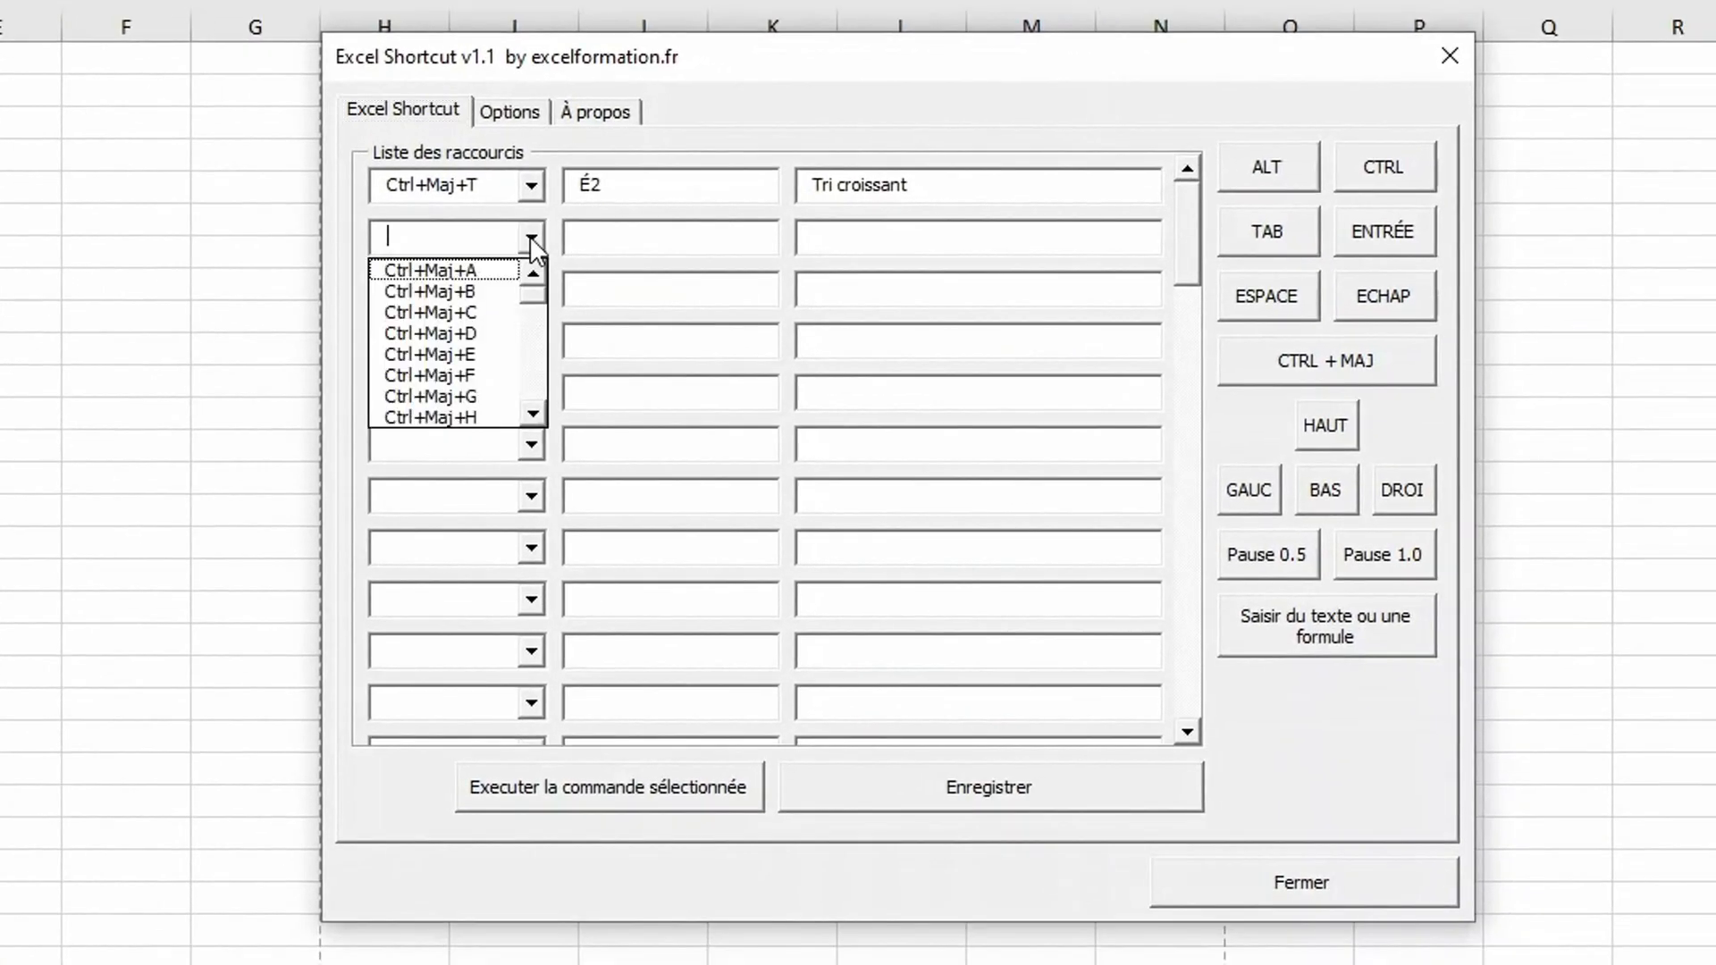
pyautogui.click(513, 291)
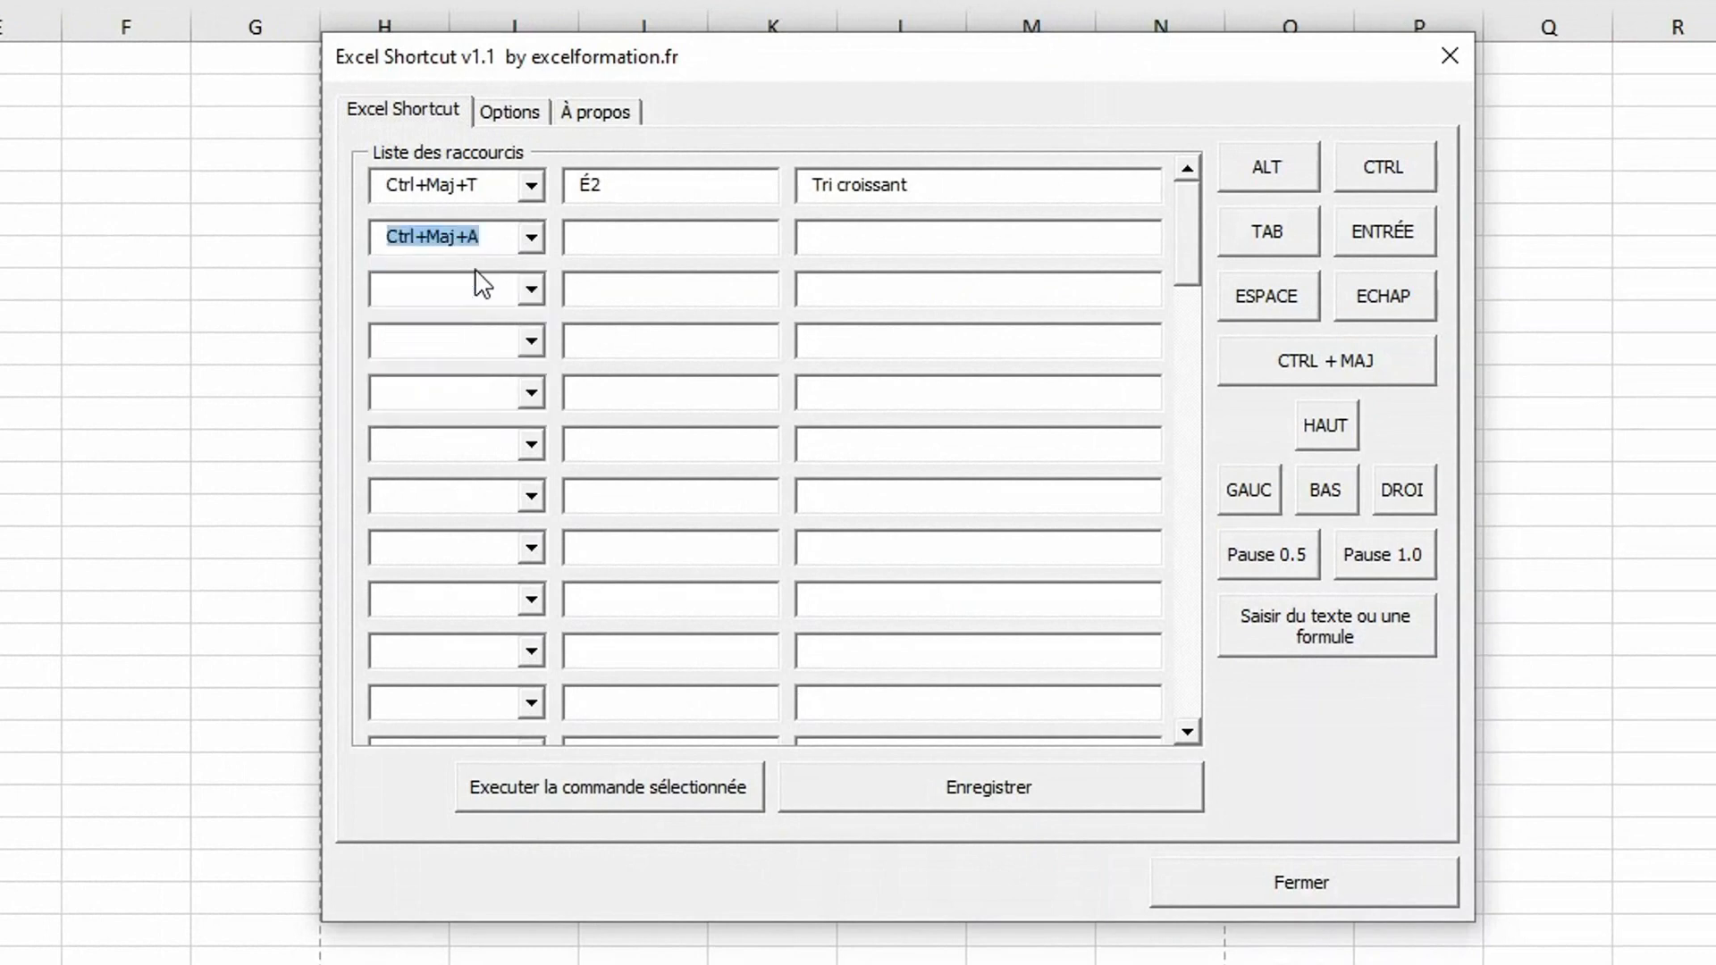
pyautogui.click(587, 236)
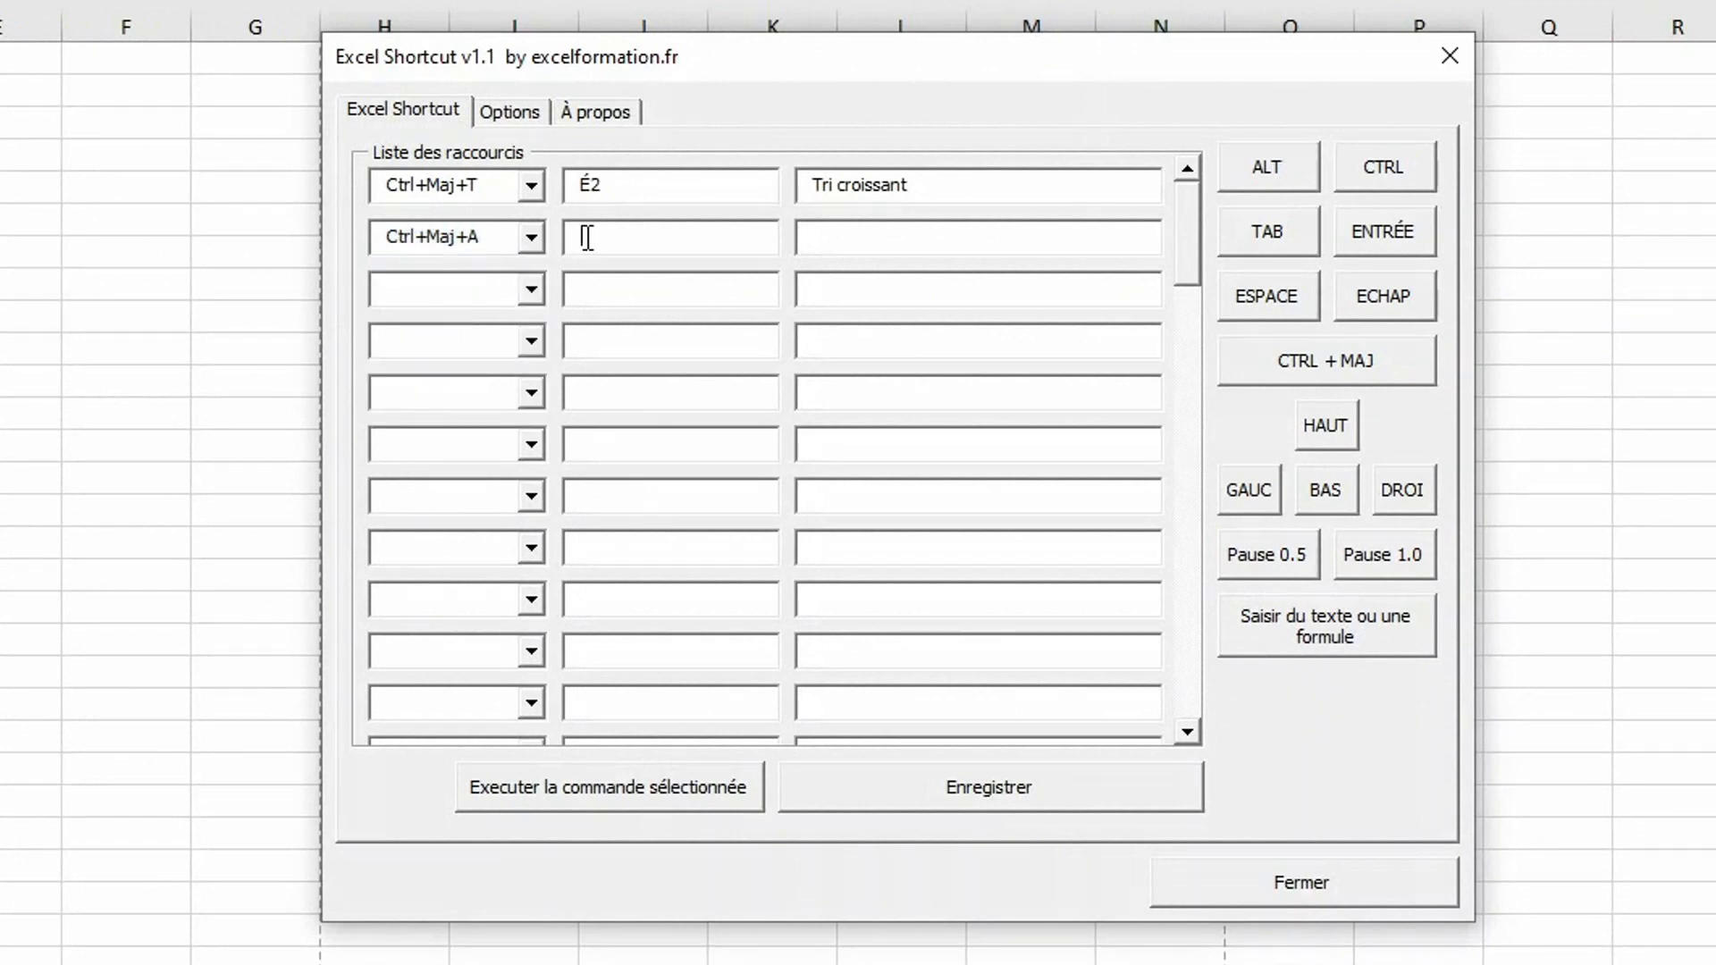
pyautogui.write('éd')
pyautogui.click(828, 236)
pyautogui.write('Tri décroissant')
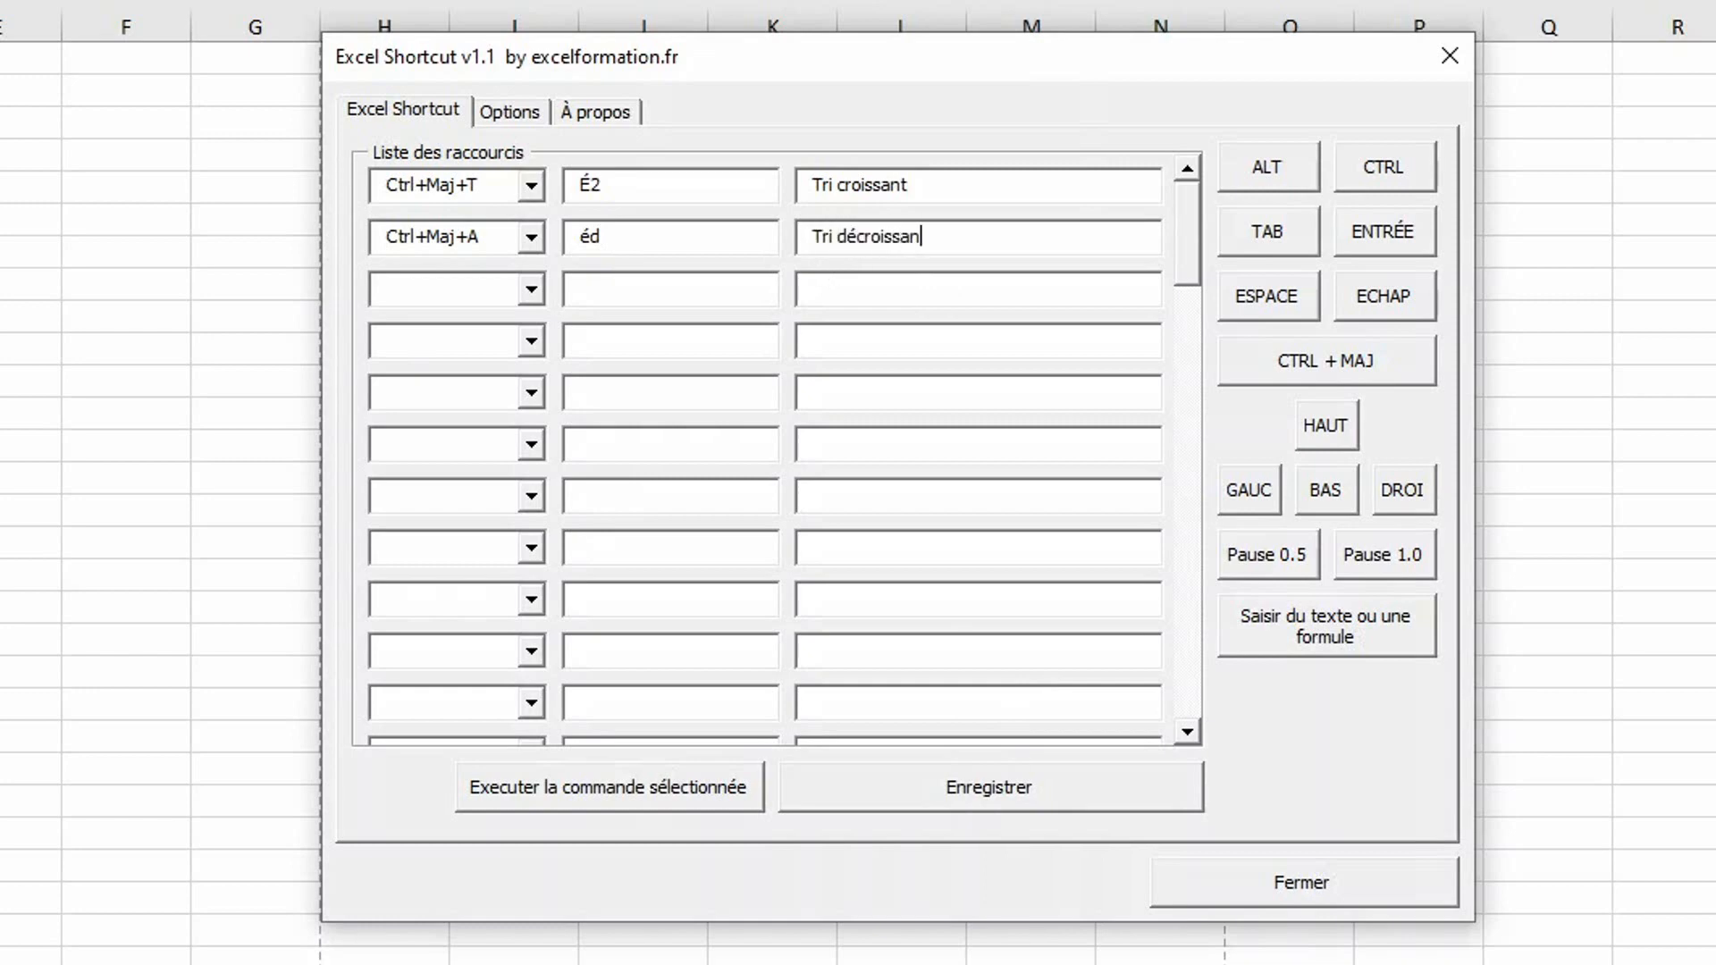
pyautogui.click(957, 793)
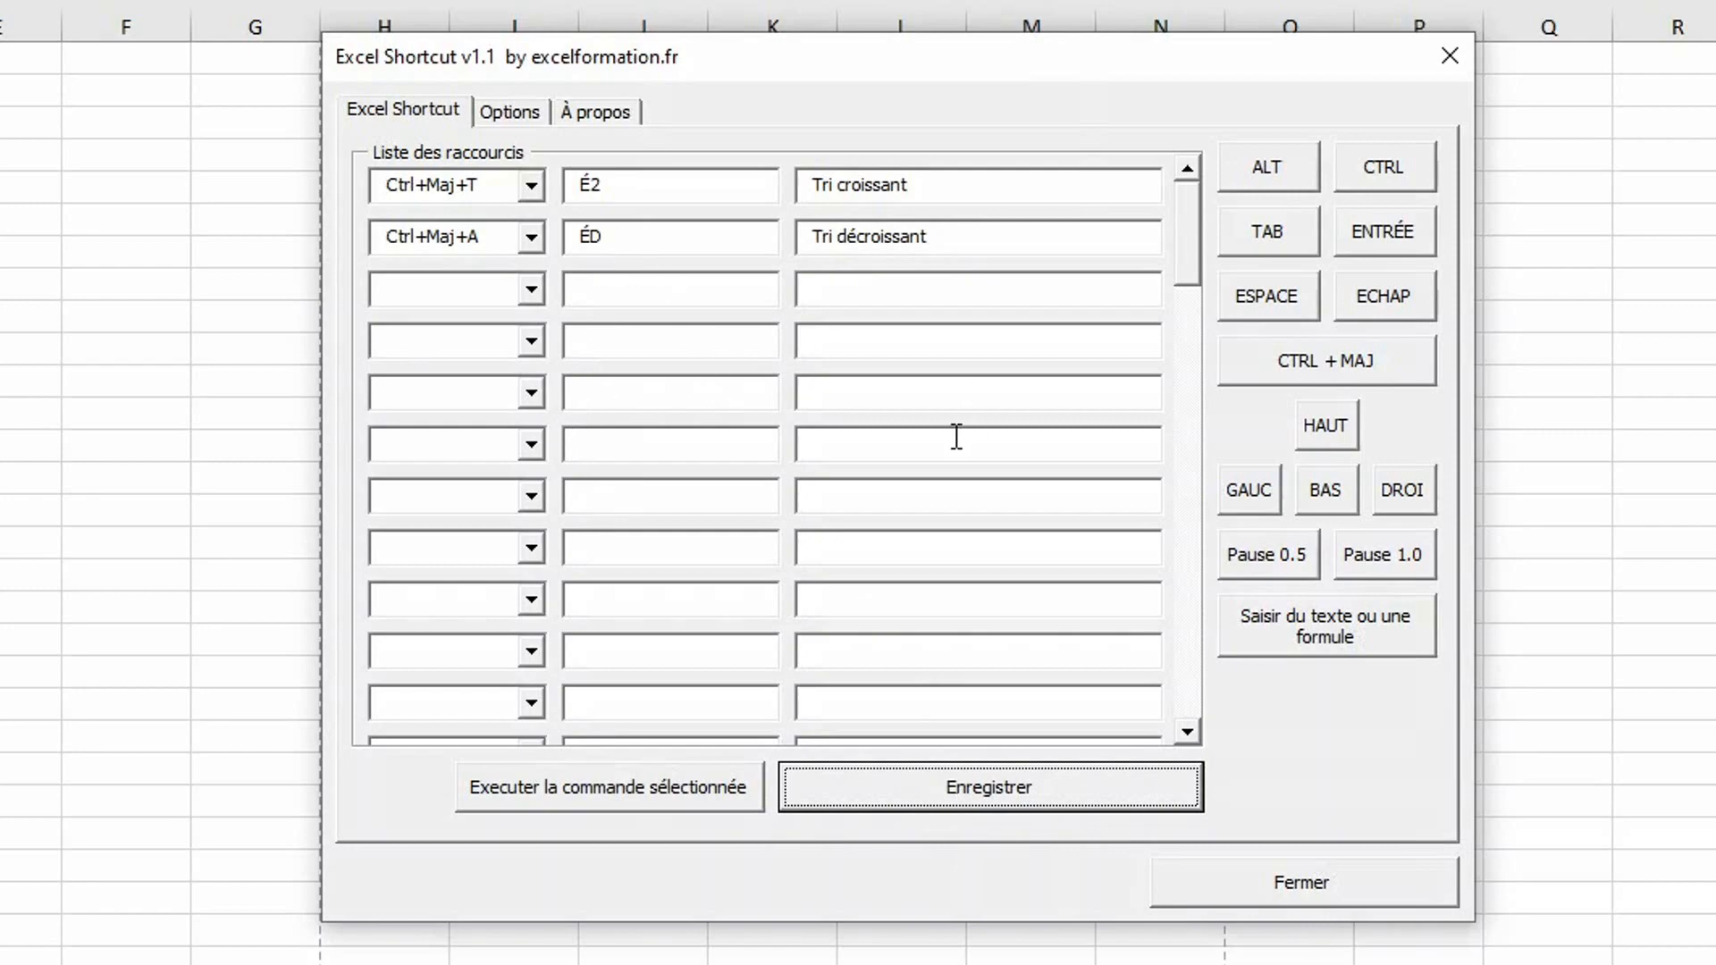
# - Close the shortcut manager and sort the table by Colonne A in descending order
pyautogui.click(1230, 882)
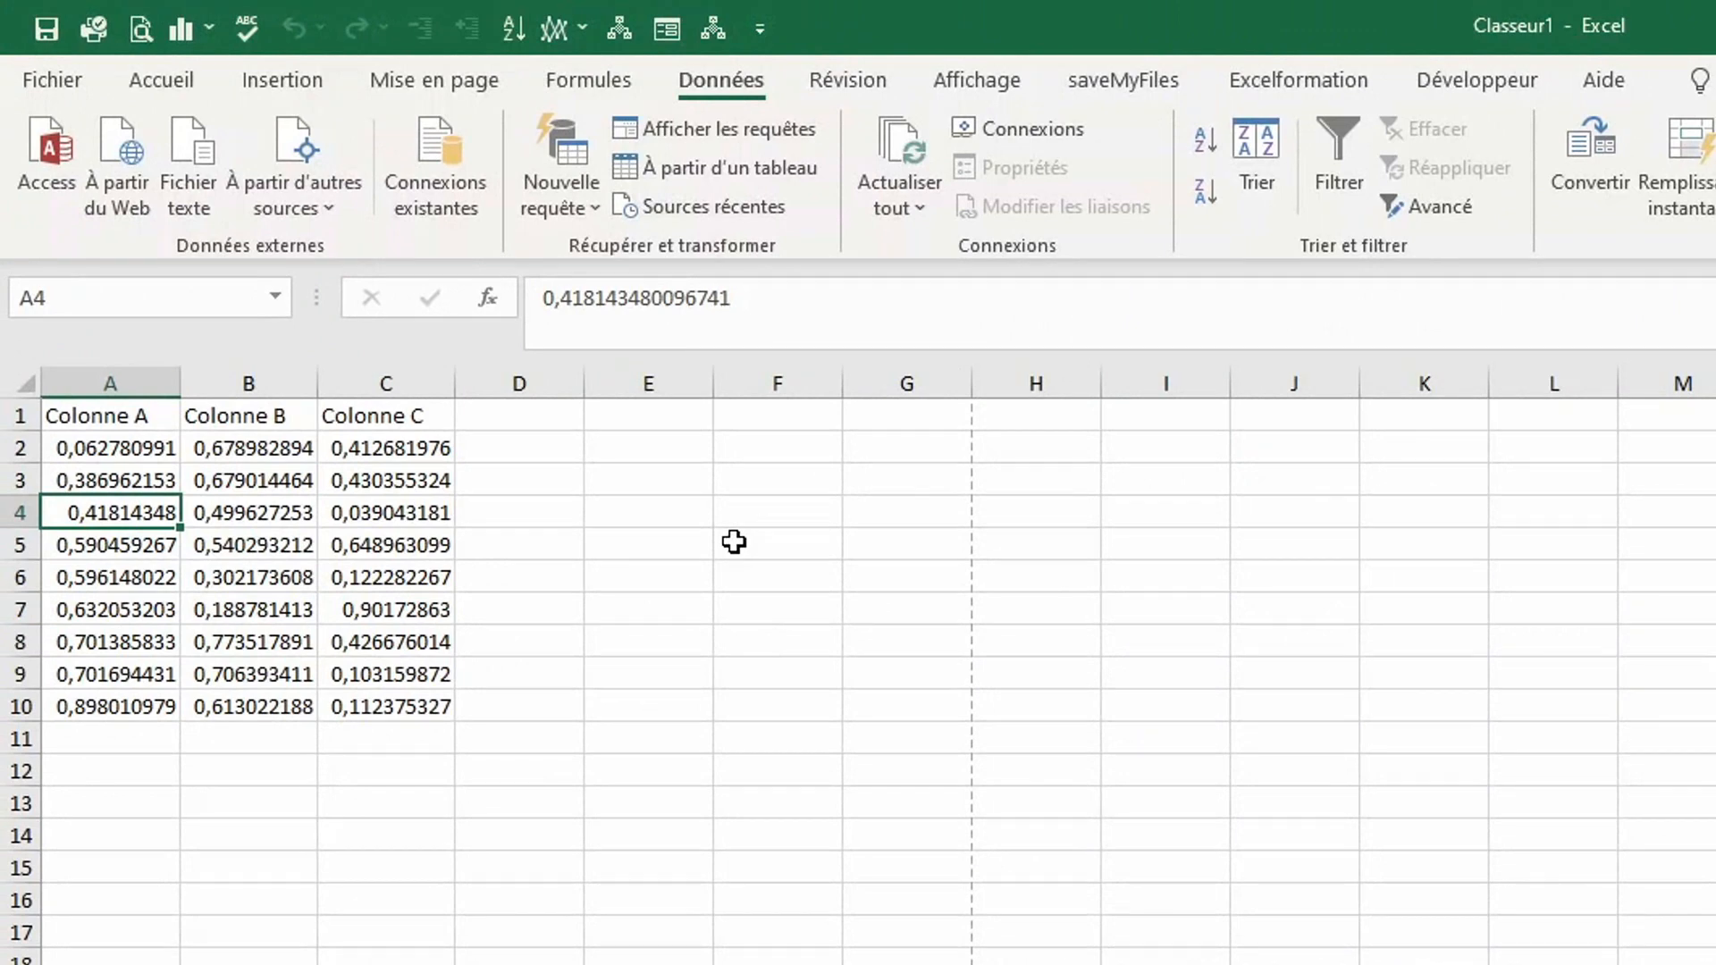
pyautogui.press('alt+eacute')
pyautogui.press('d')
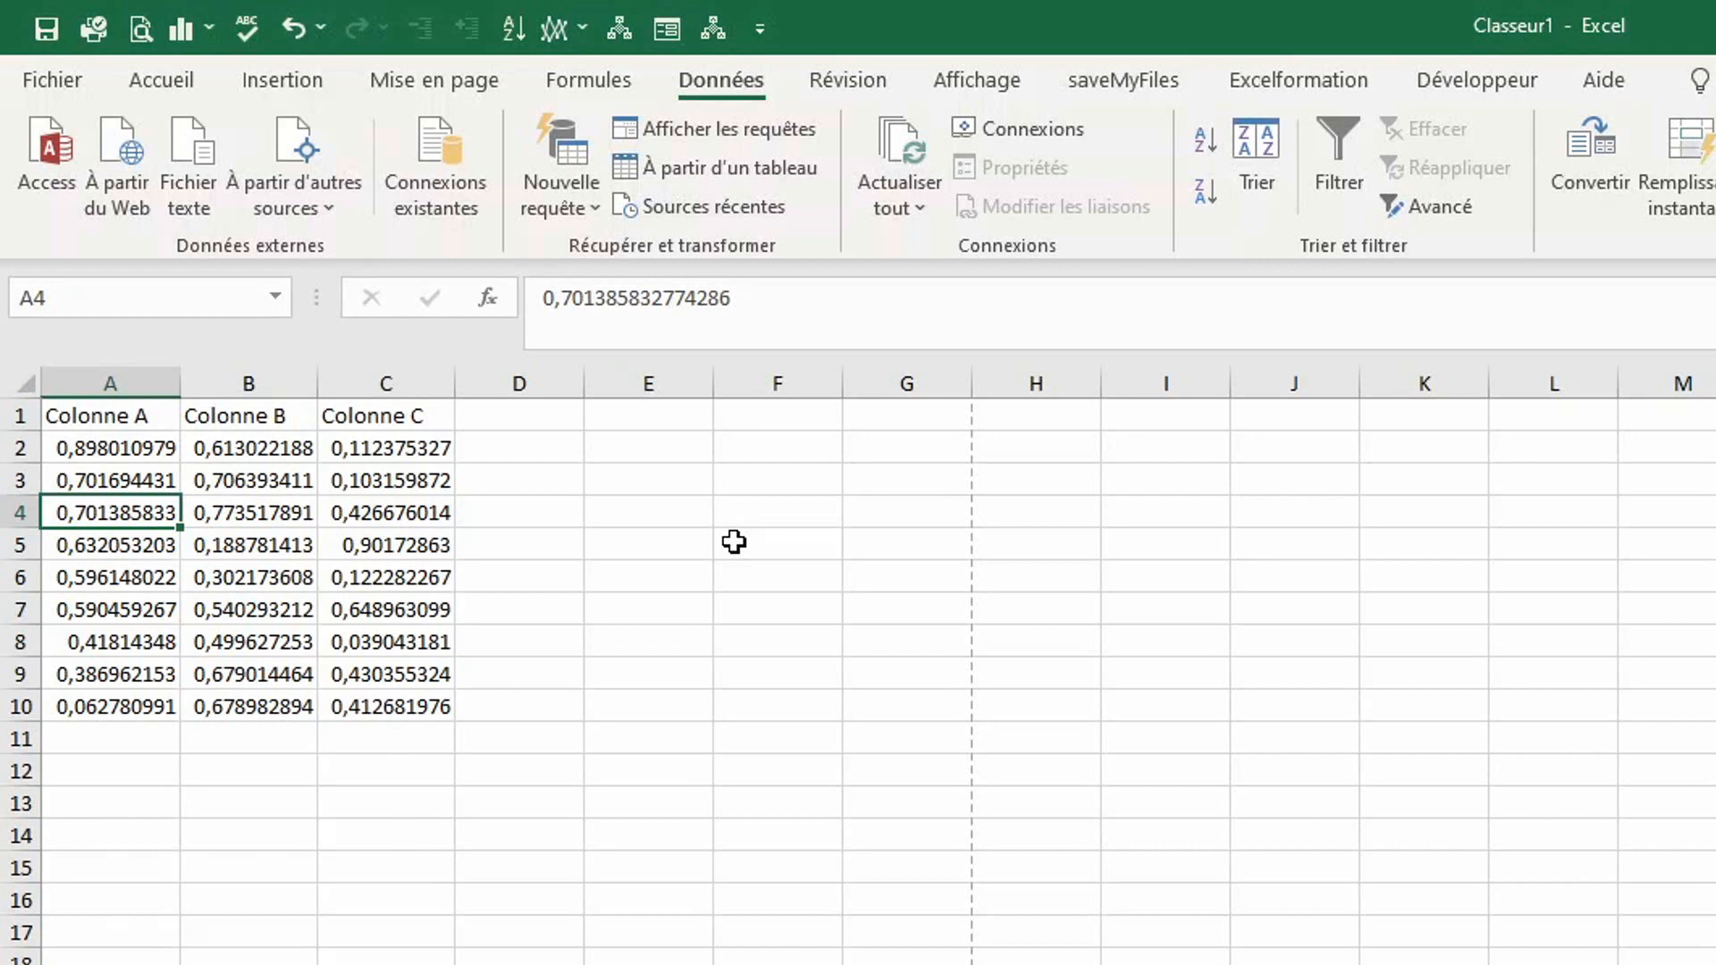
pyautogui.hotkey('ctrl', 'c')
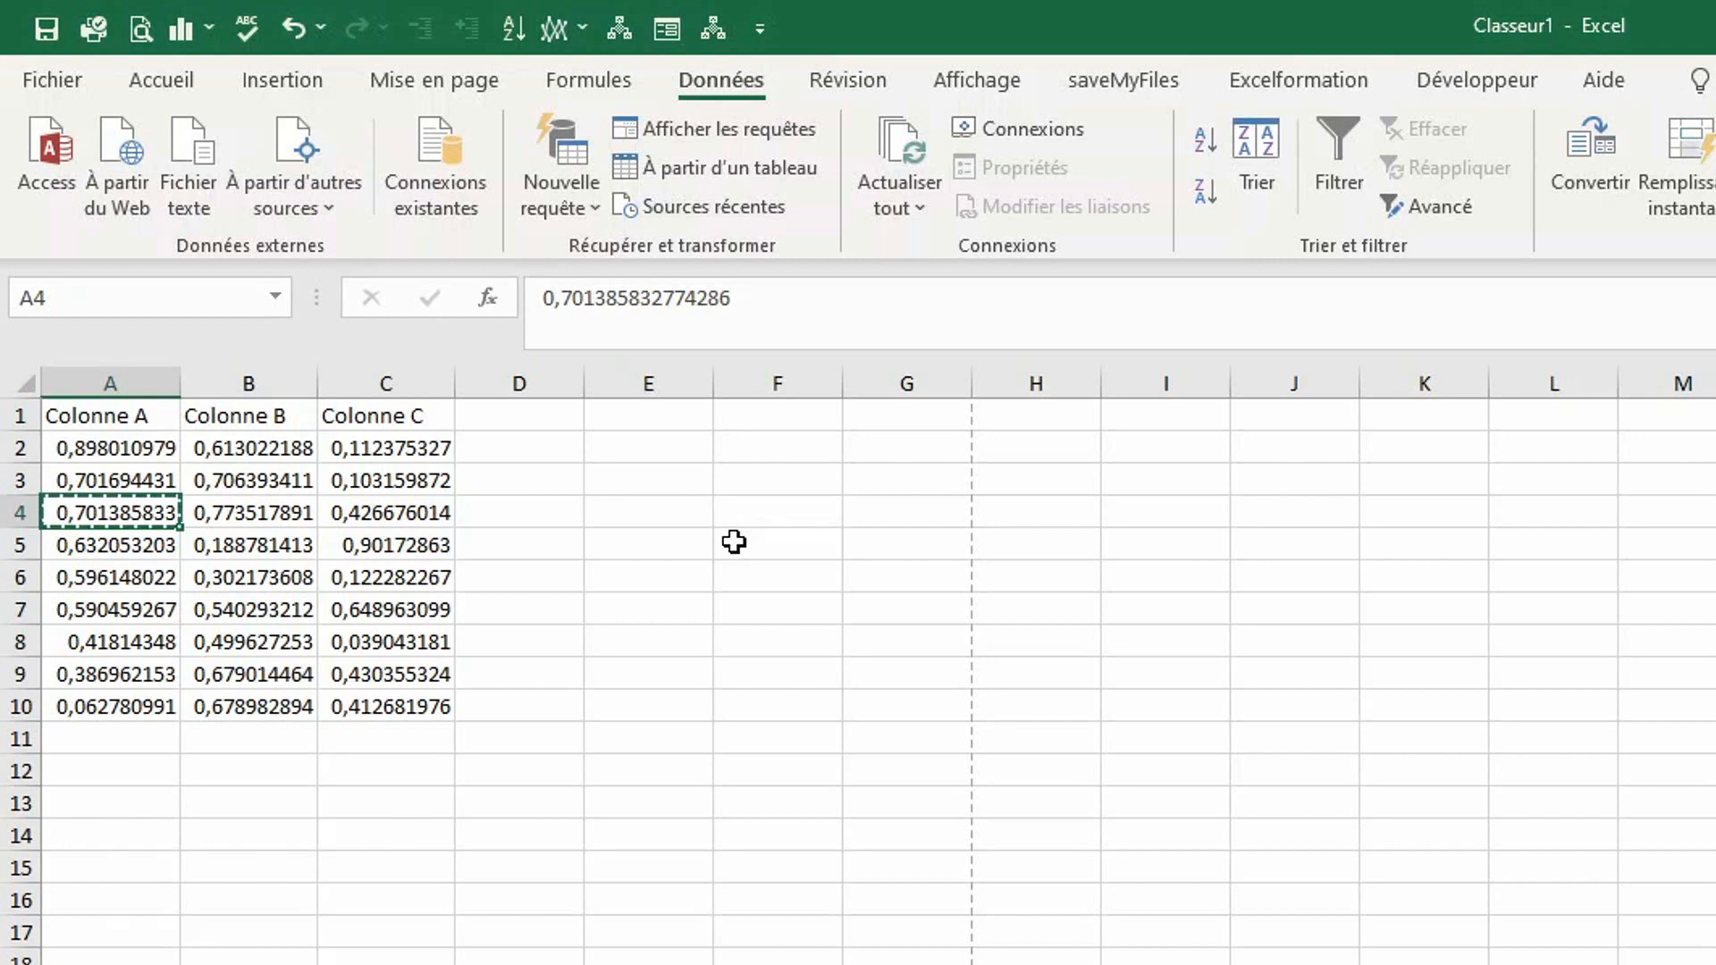
pyautogui.click(733, 542)
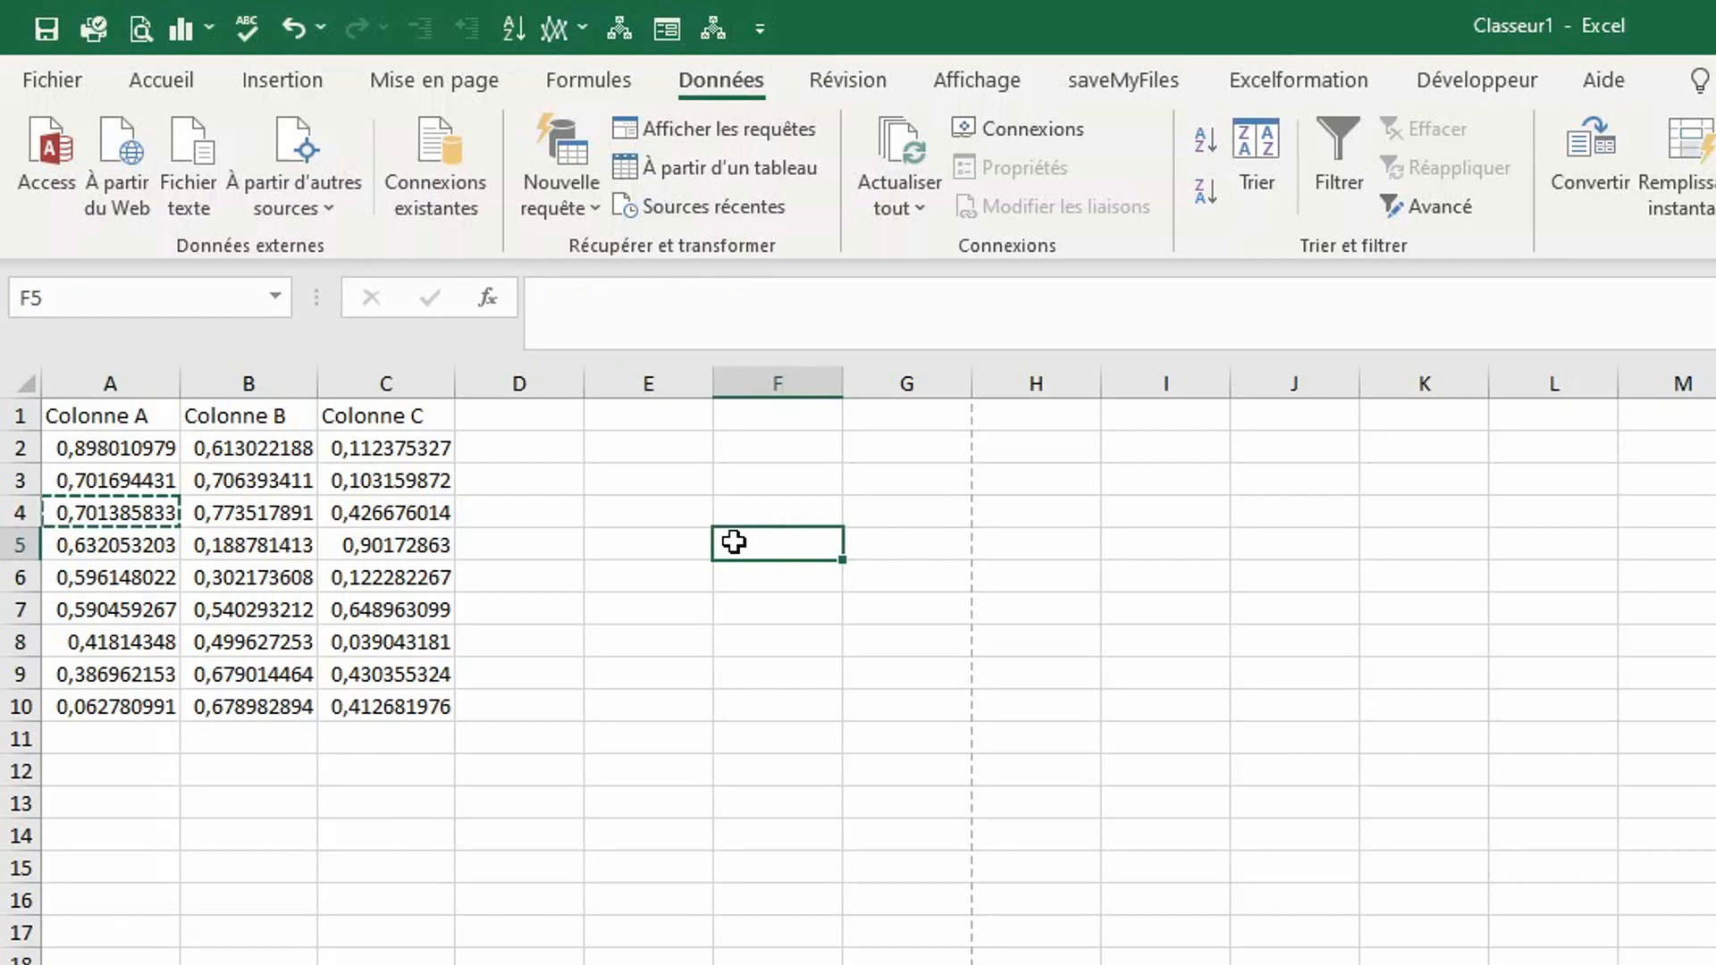
pyautogui.press('alt')
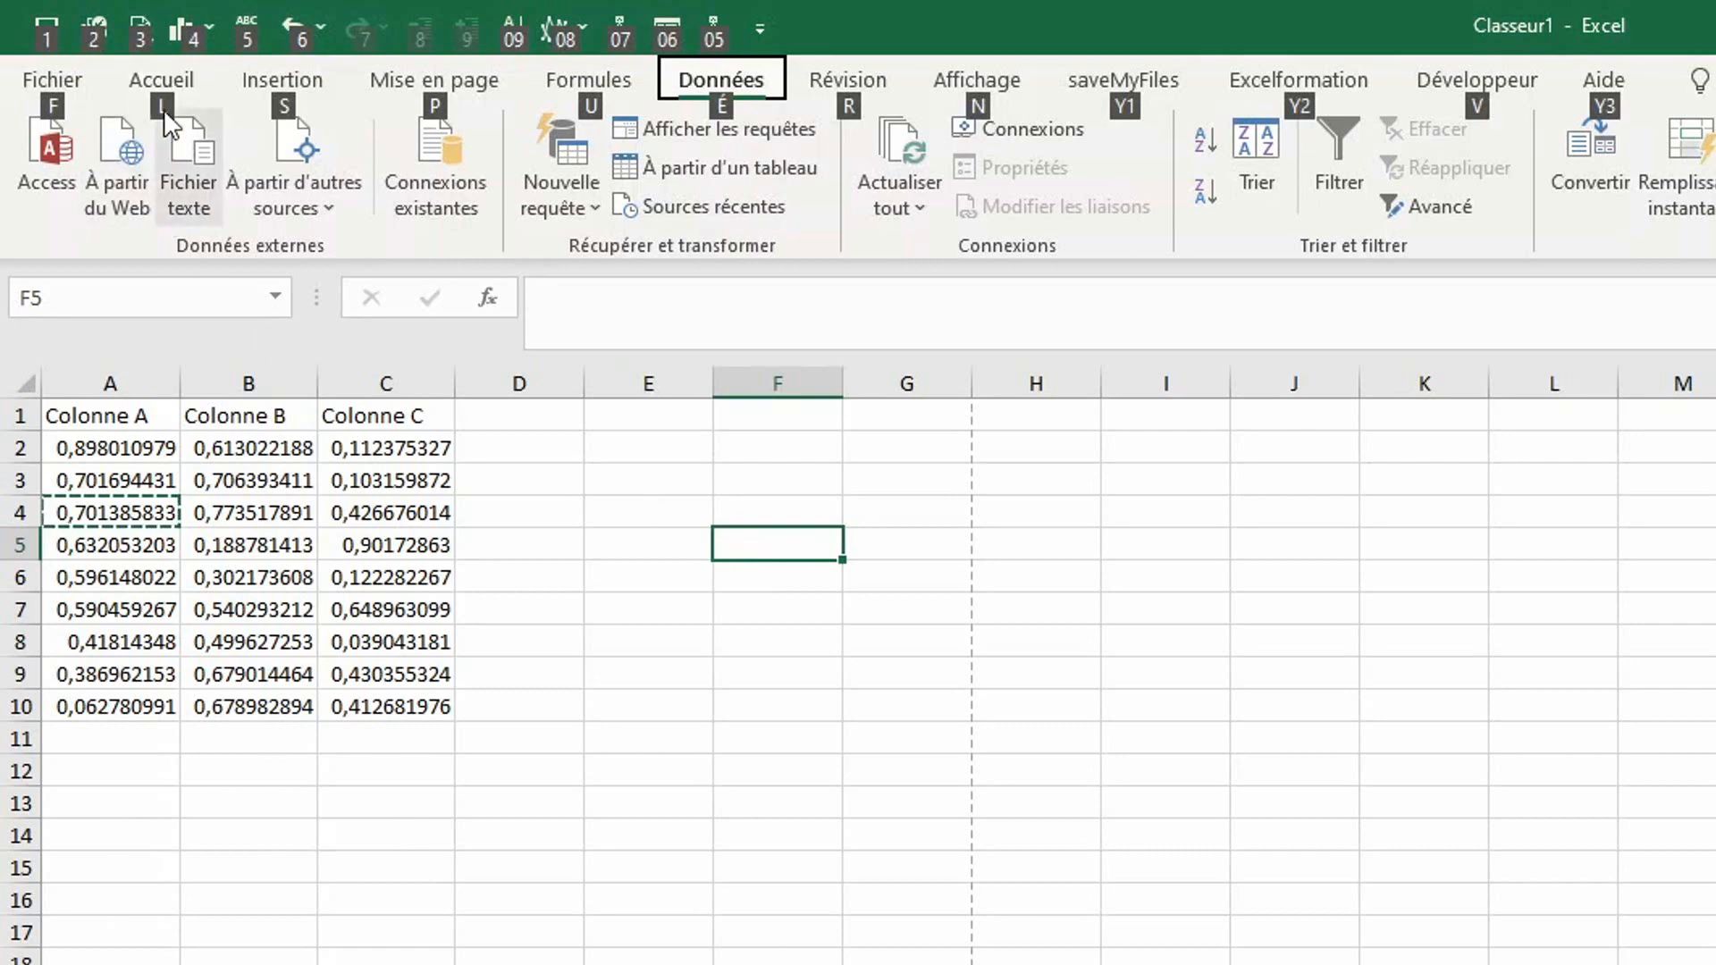
pyautogui.press('l')
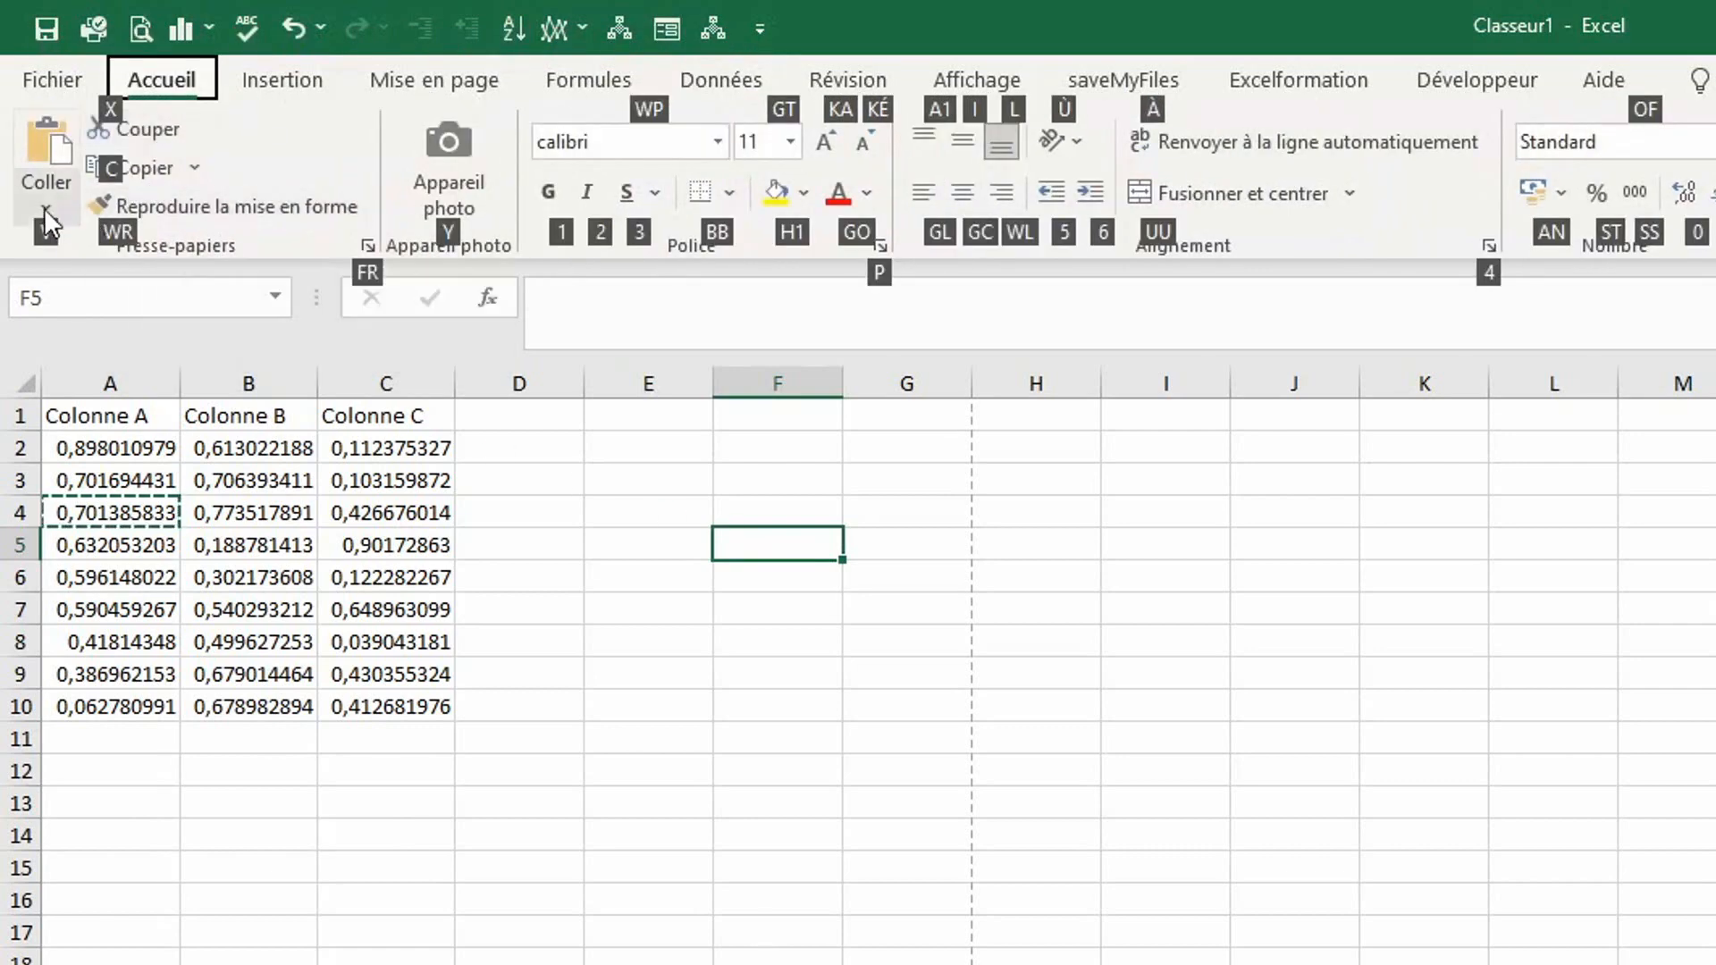
pyautogui.press('v')
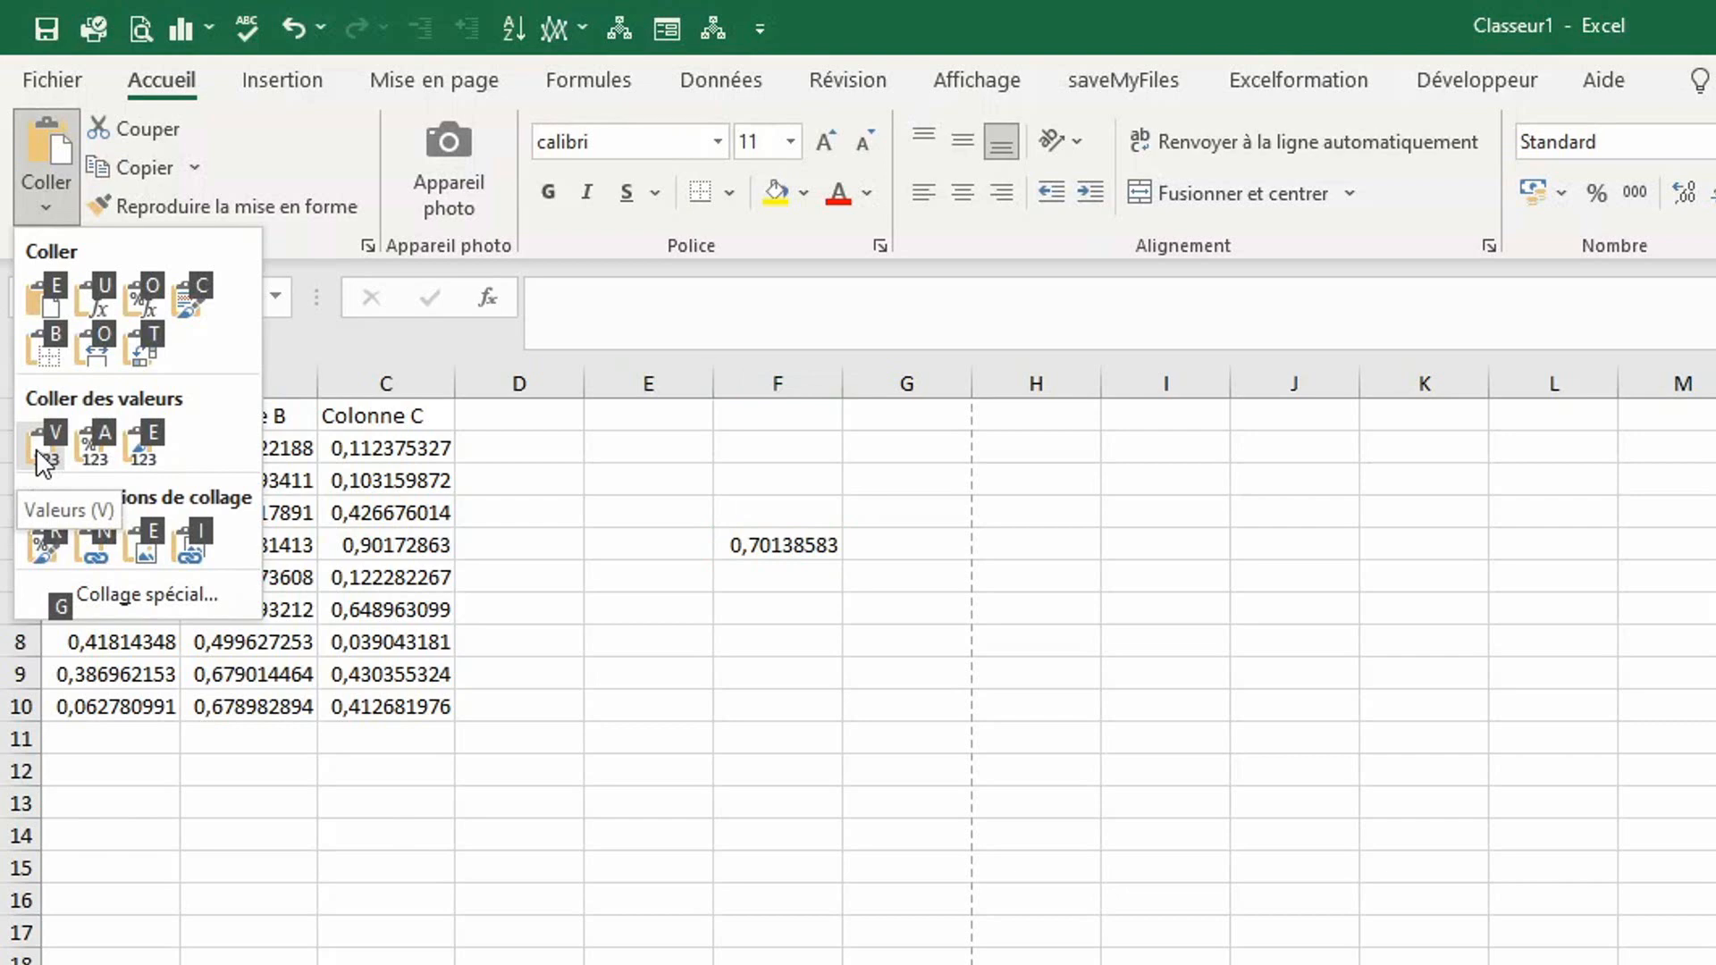
pyautogui.press('Escape')
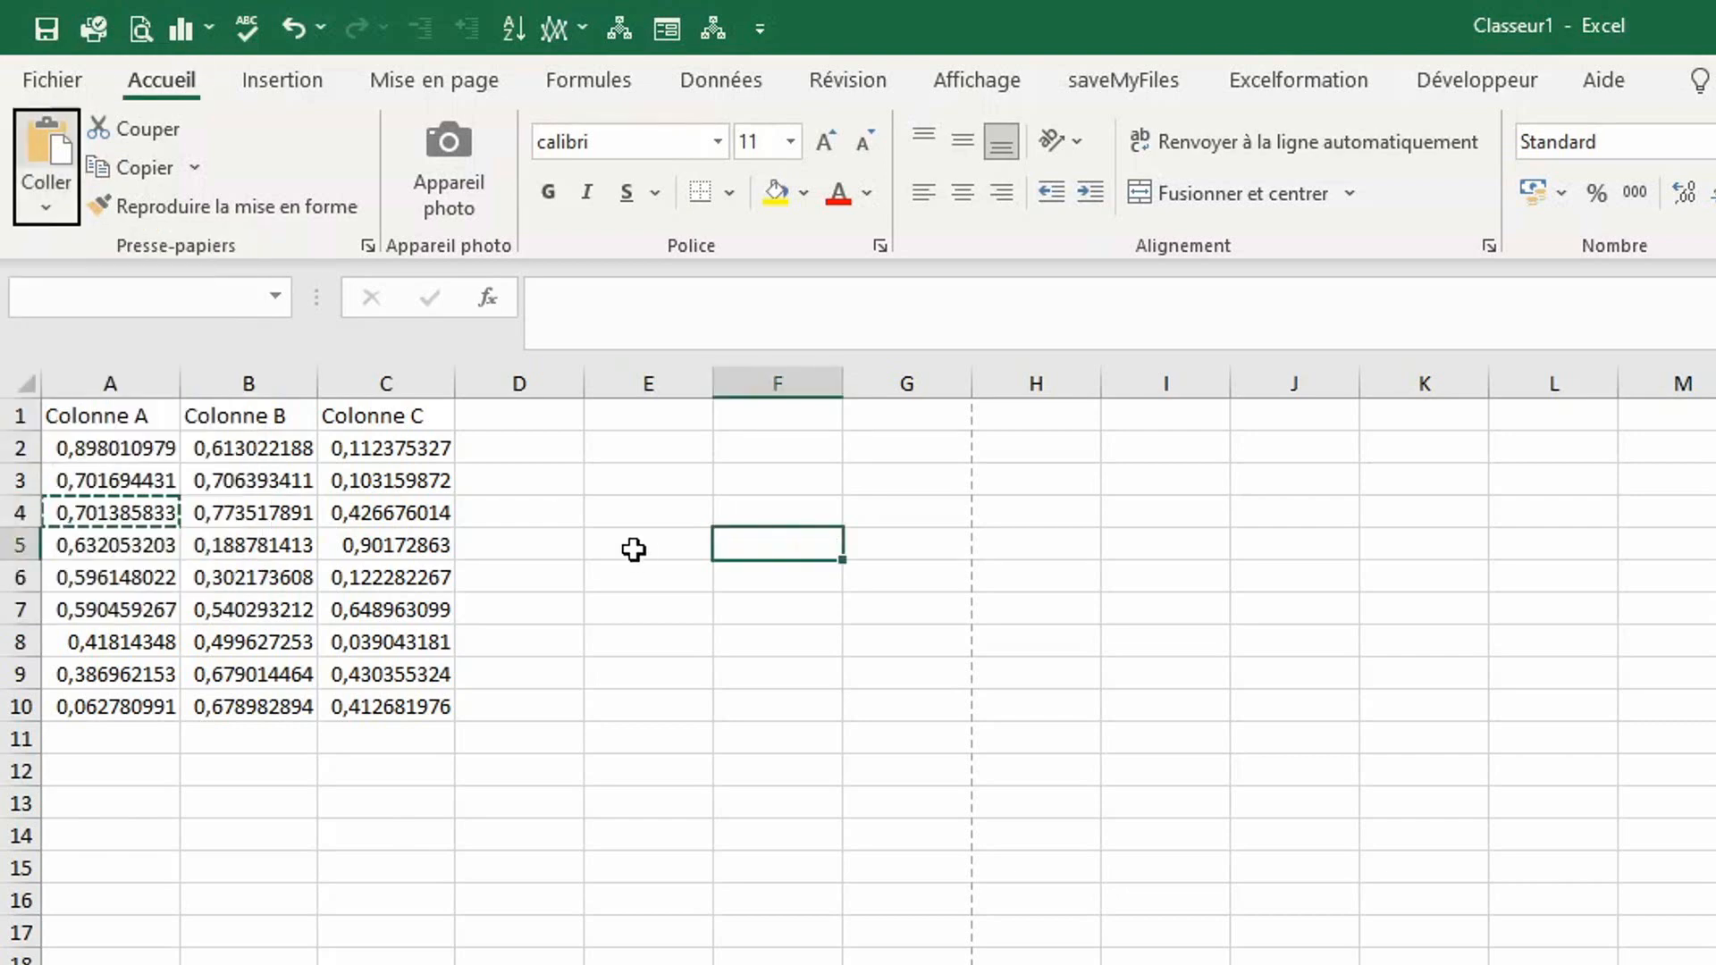
pyautogui.press('Escape')
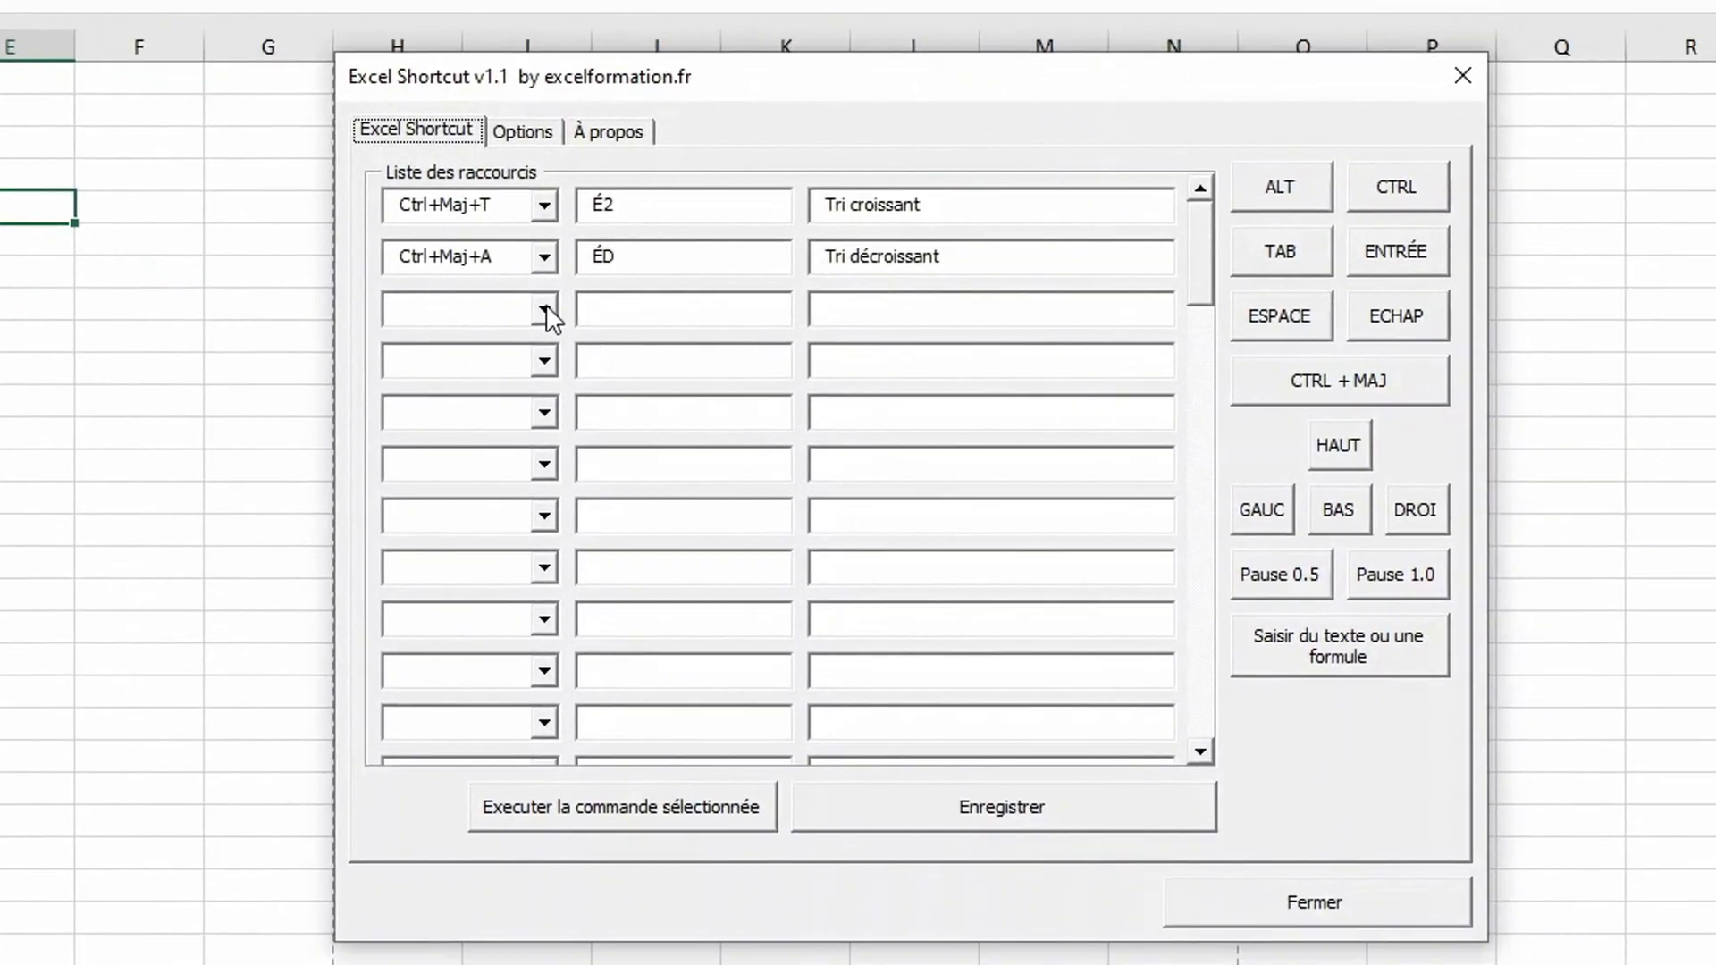
# - Register a third shortcut, Ctrl+Maj+V, with the command sequence "lvv" and the description "Collage valeurs", and save it
pyautogui.click(508, 289)
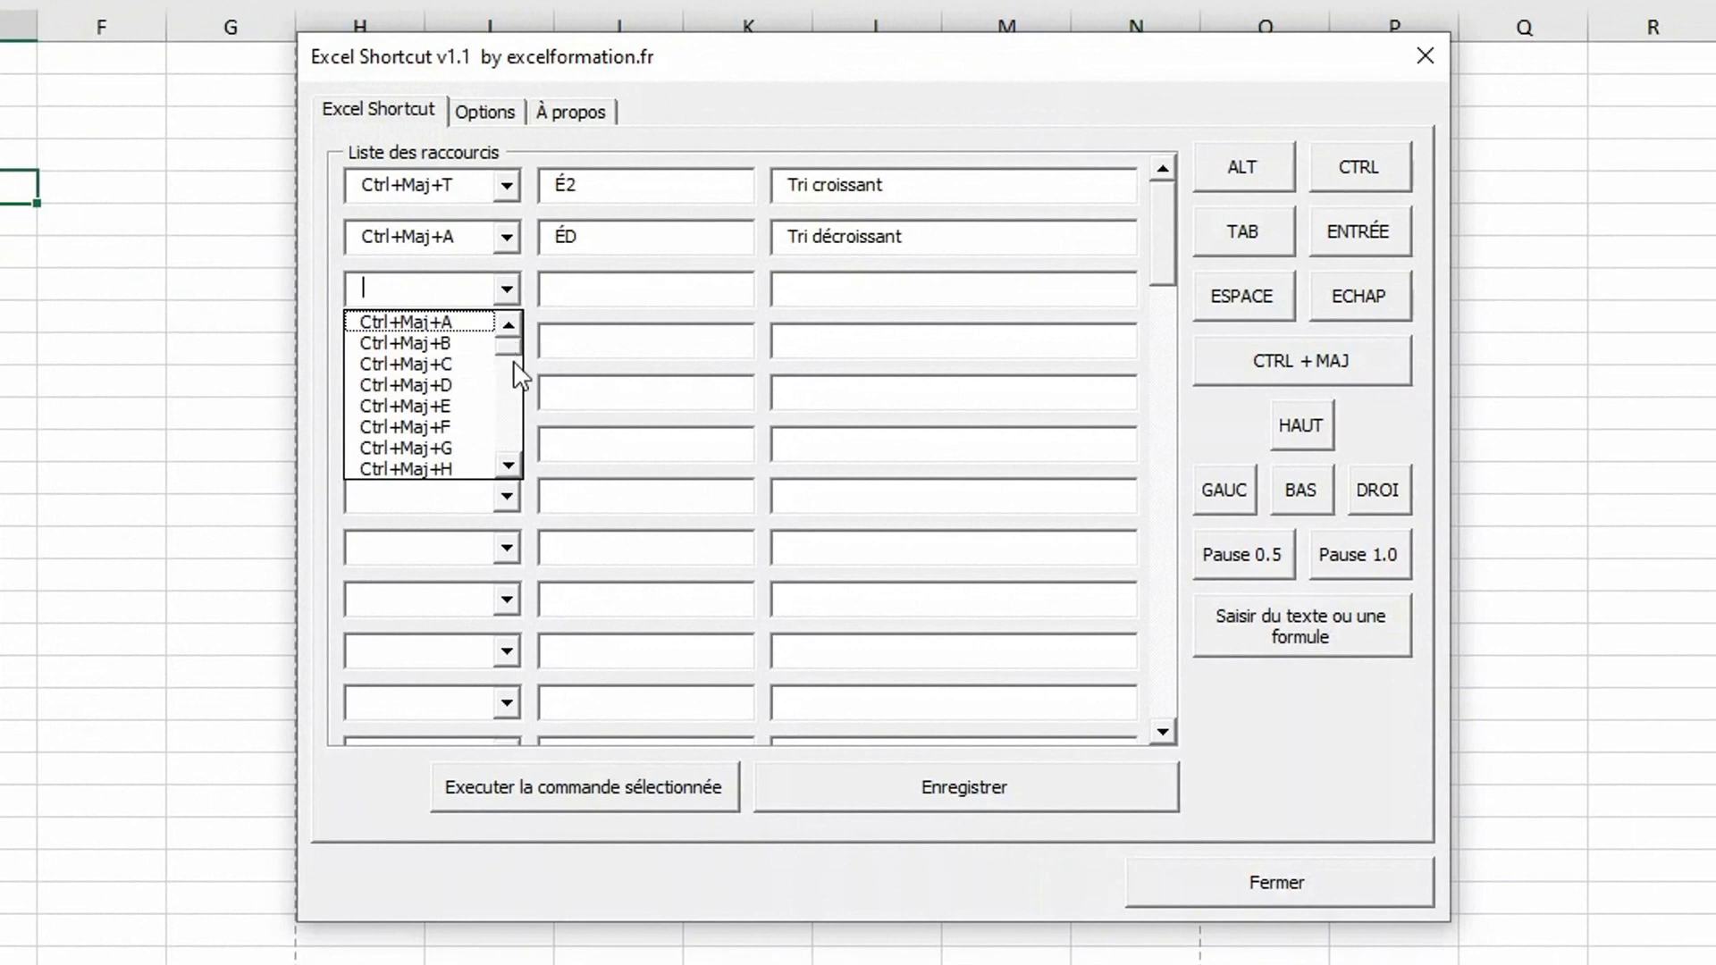
pyautogui.scroll(-2, 514, 354)
pyautogui.moveTo(514, 354); pyautogui.dragTo(516, 371)
pyautogui.click(438, 448)
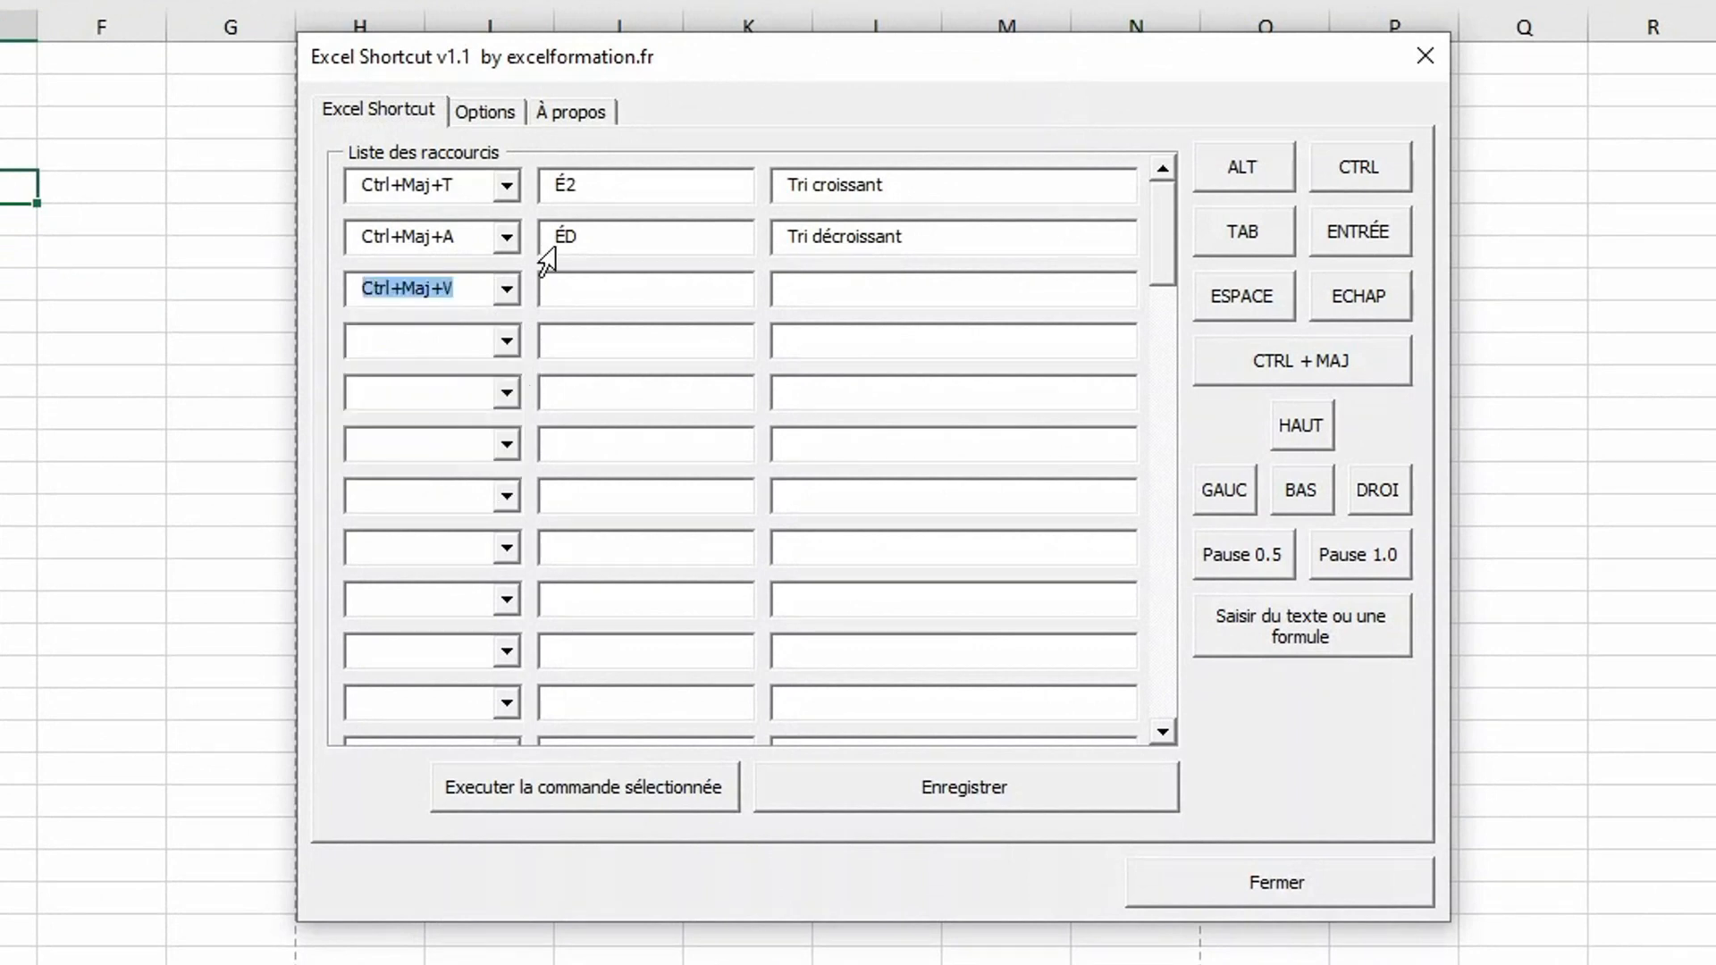
pyautogui.click(584, 286)
pyautogui.write('lvv')
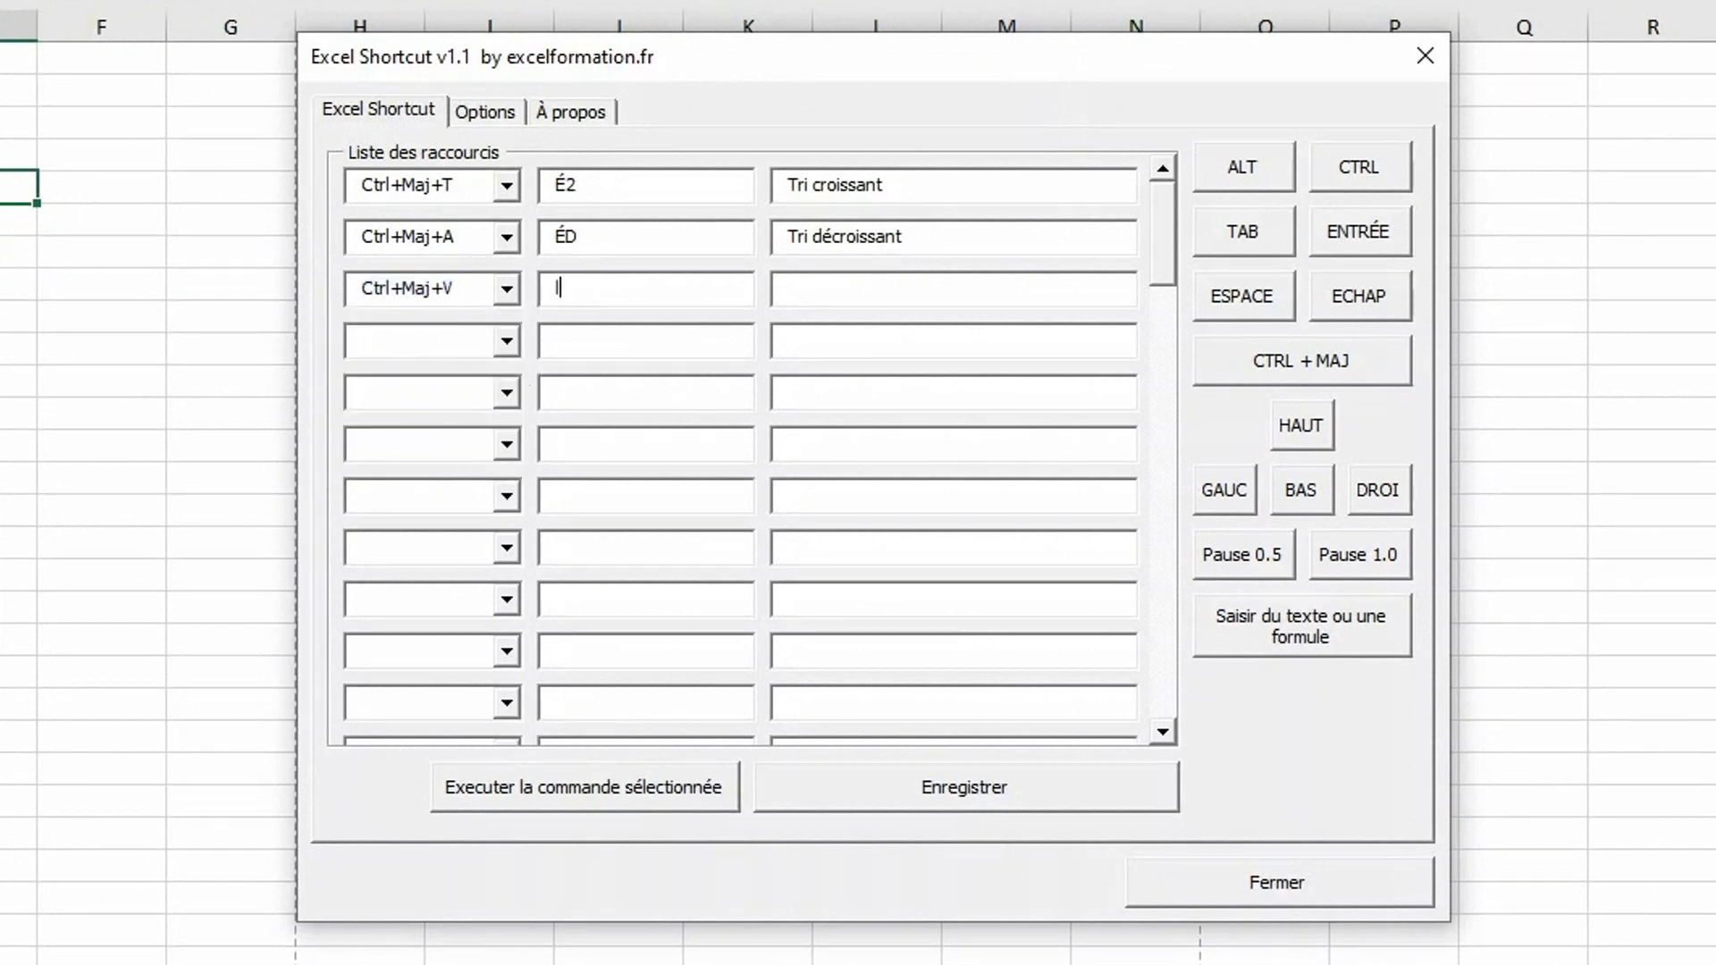
pyautogui.click(876, 287)
pyautogui.write('Collage valeurs')
pyautogui.click(958, 787)
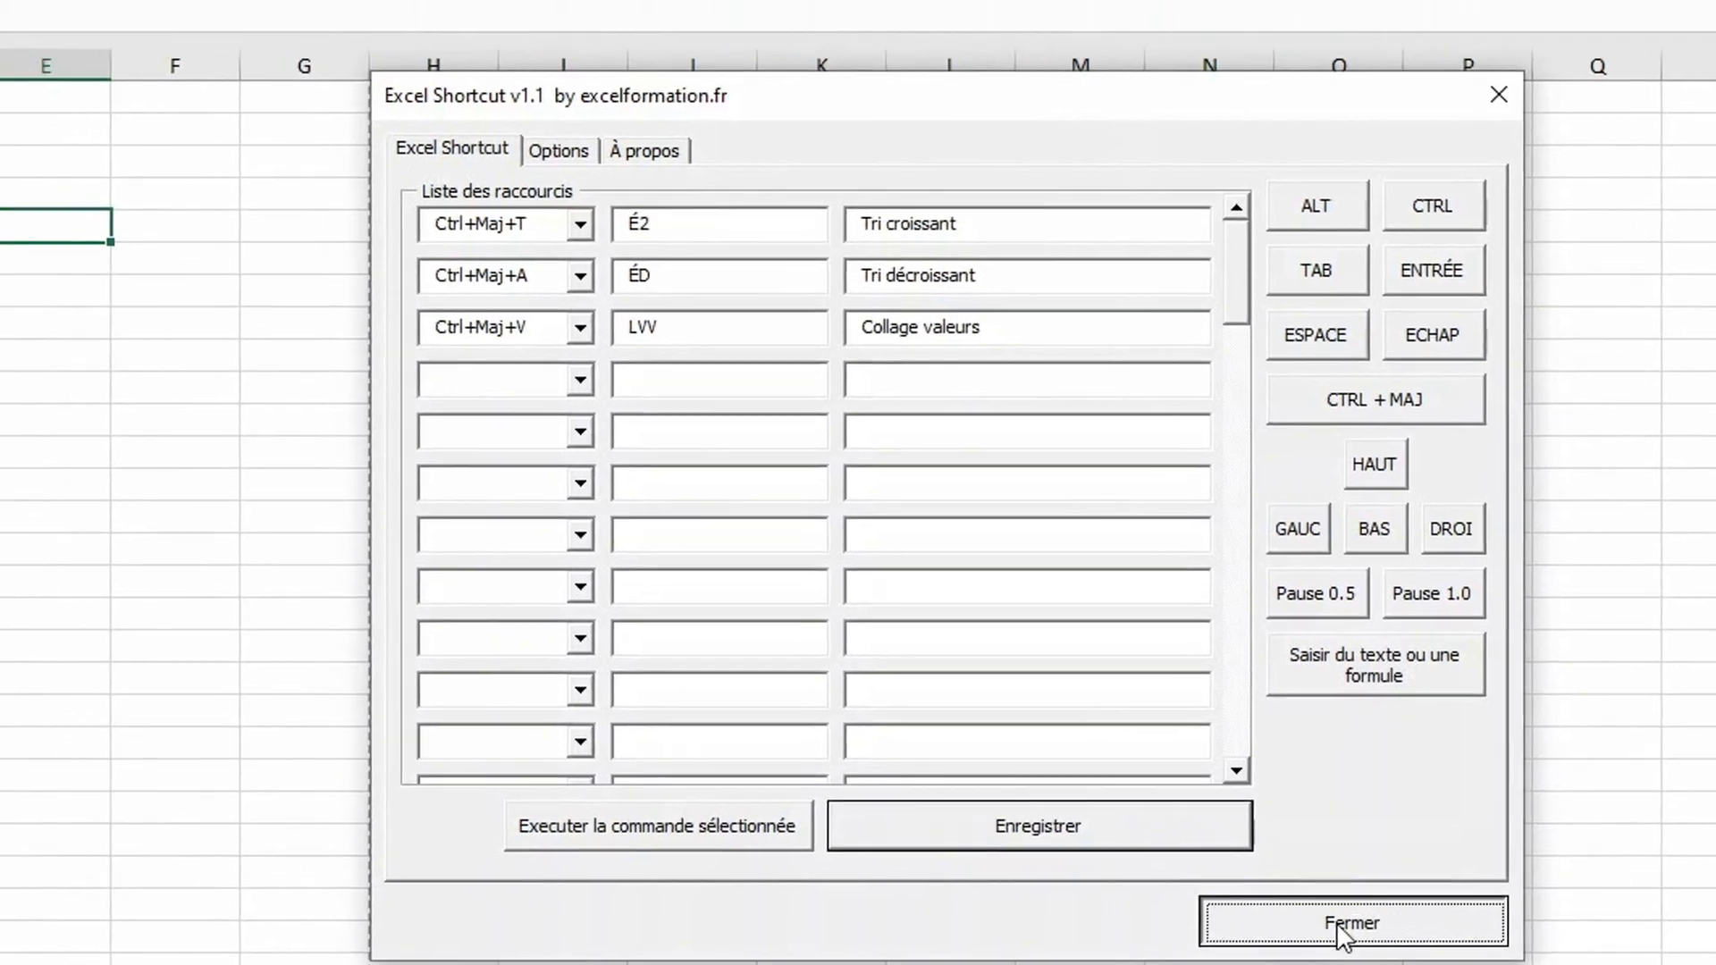
# - Close the shortcut manager, then copy cell C8 and paste its value into cell G6
pyautogui.click(1265, 893)
pyautogui.click(246, 591)
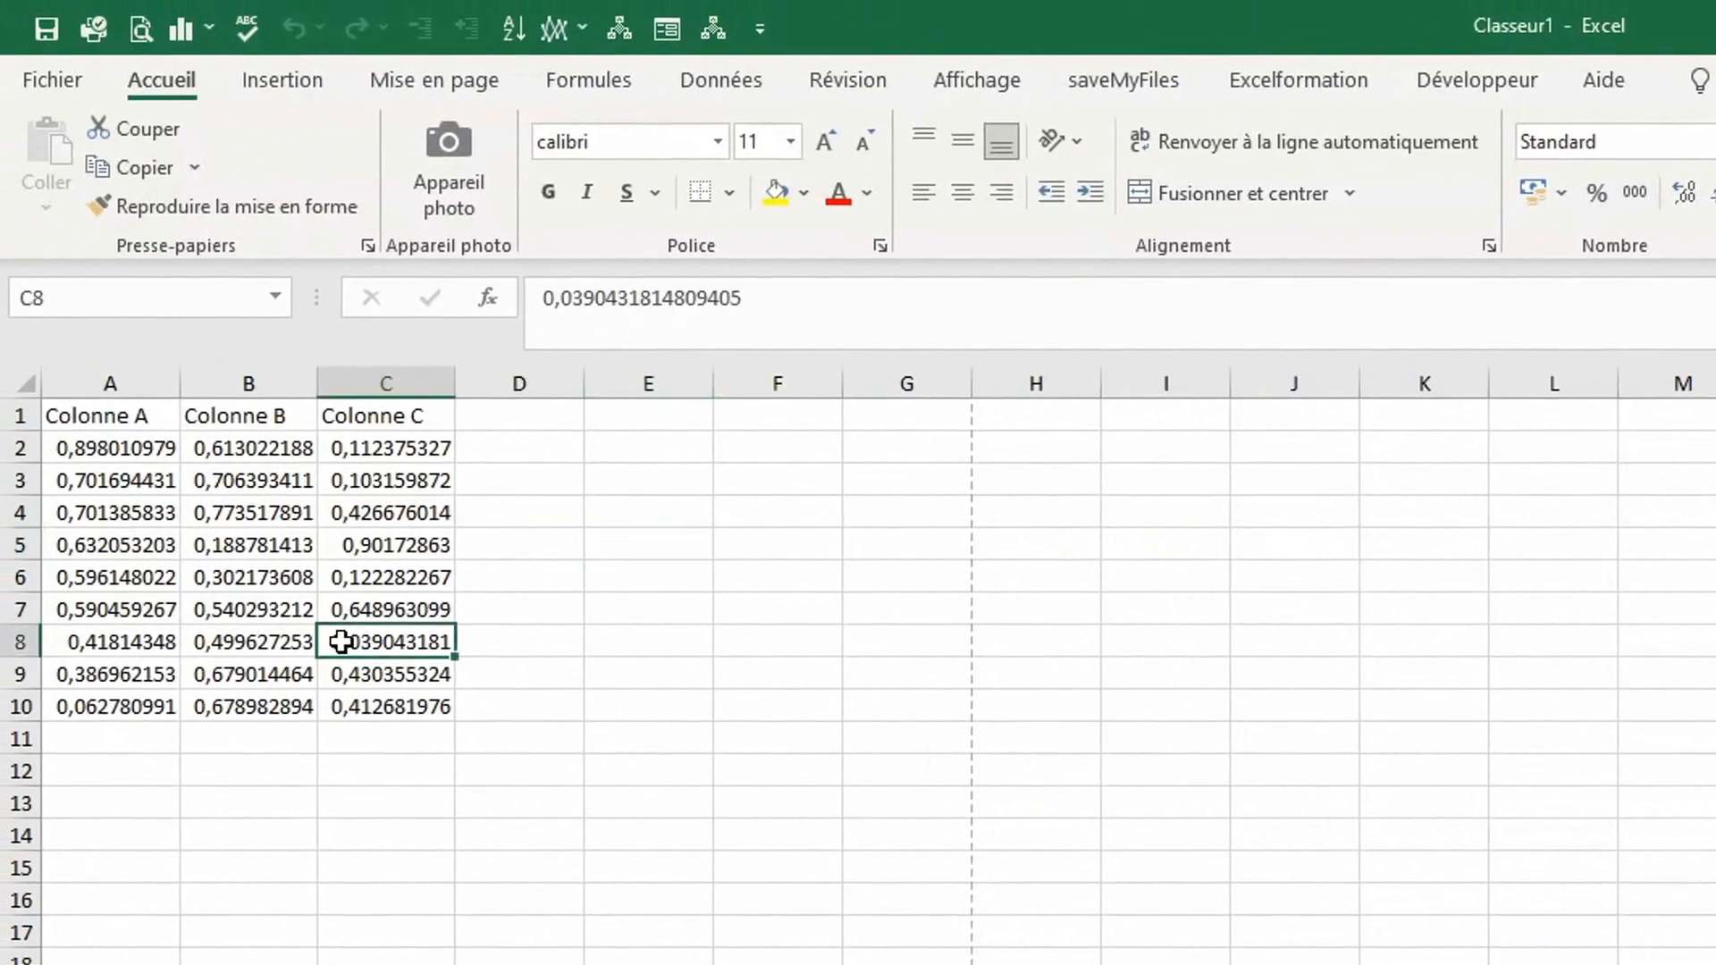
pyautogui.hotkey('ctrl', 'c')
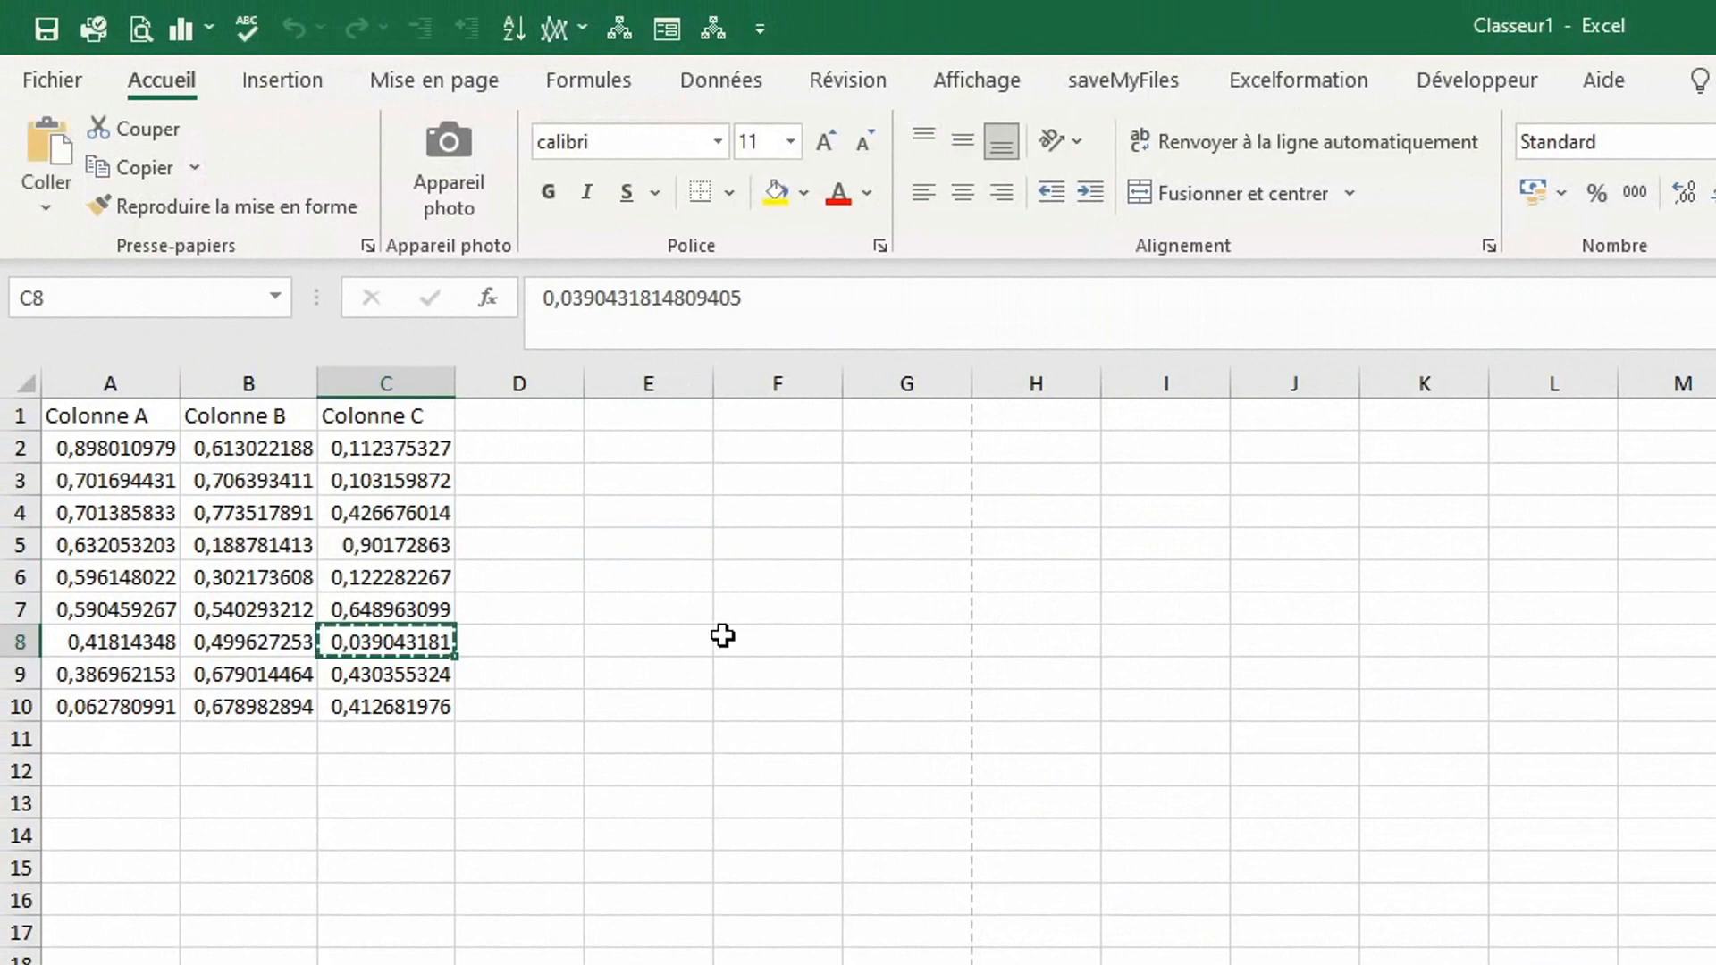
pyautogui.click(881, 569)
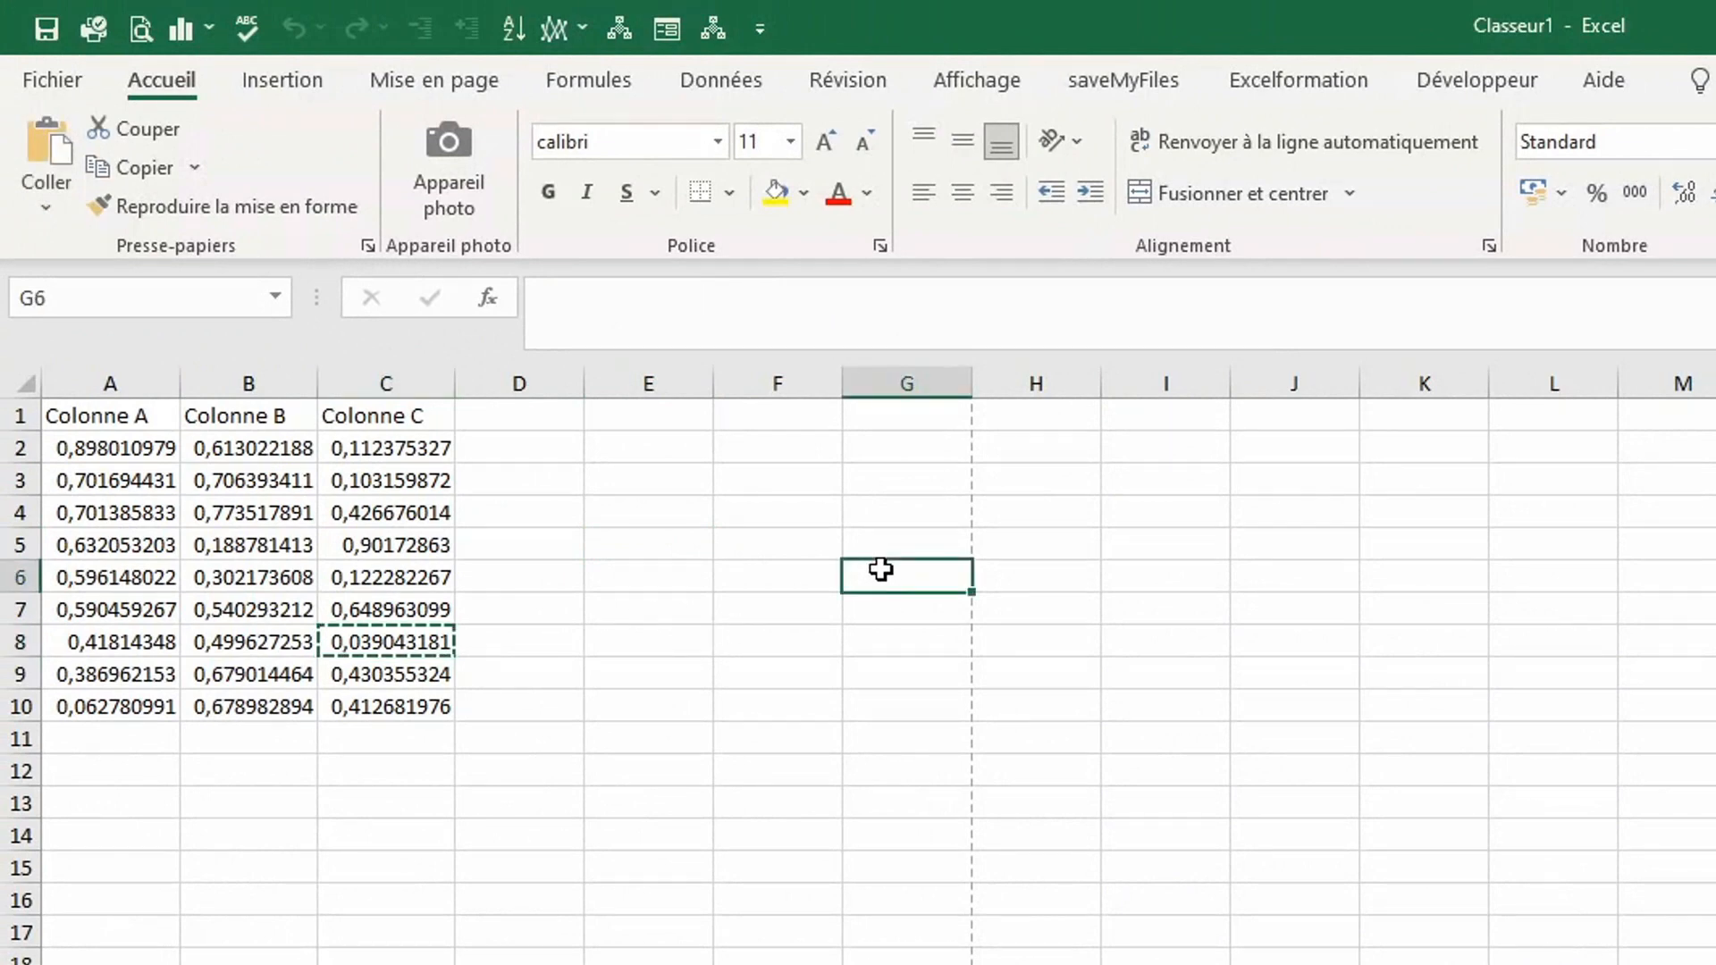
pyautogui.hotkey('ctrl', 'v')
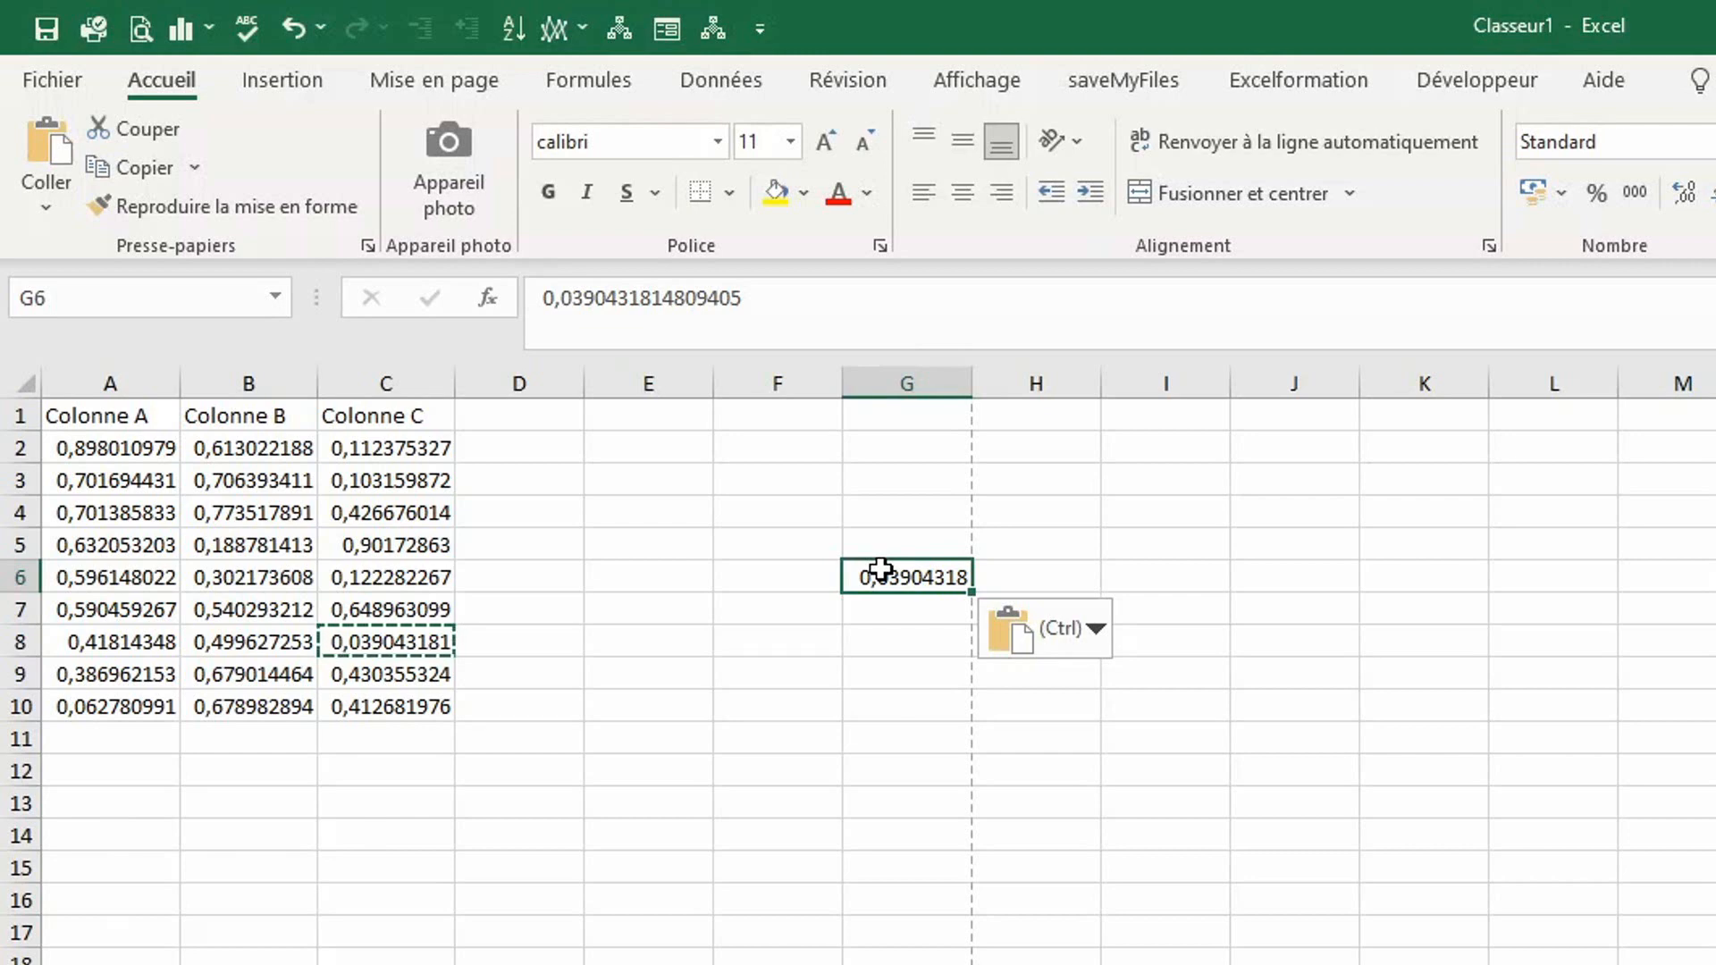
# - Freeze the panes at cell B2 so that the first row and first column stay in place
pyautogui.click(249, 454)
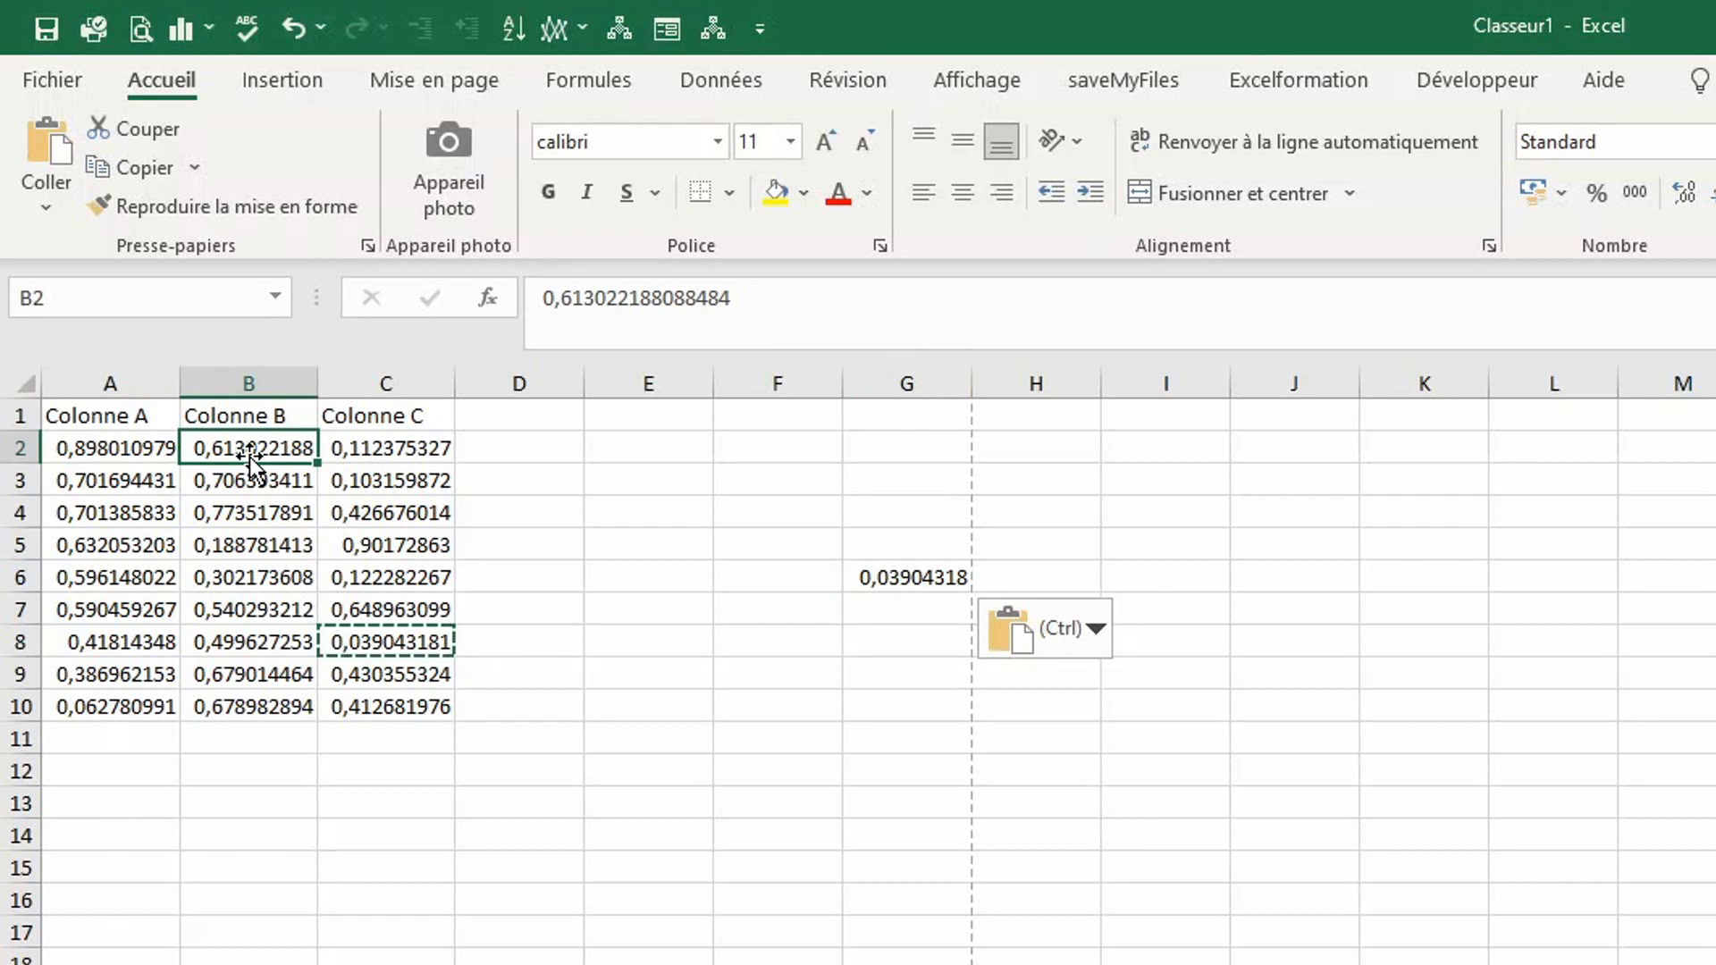
pyautogui.press('alt')
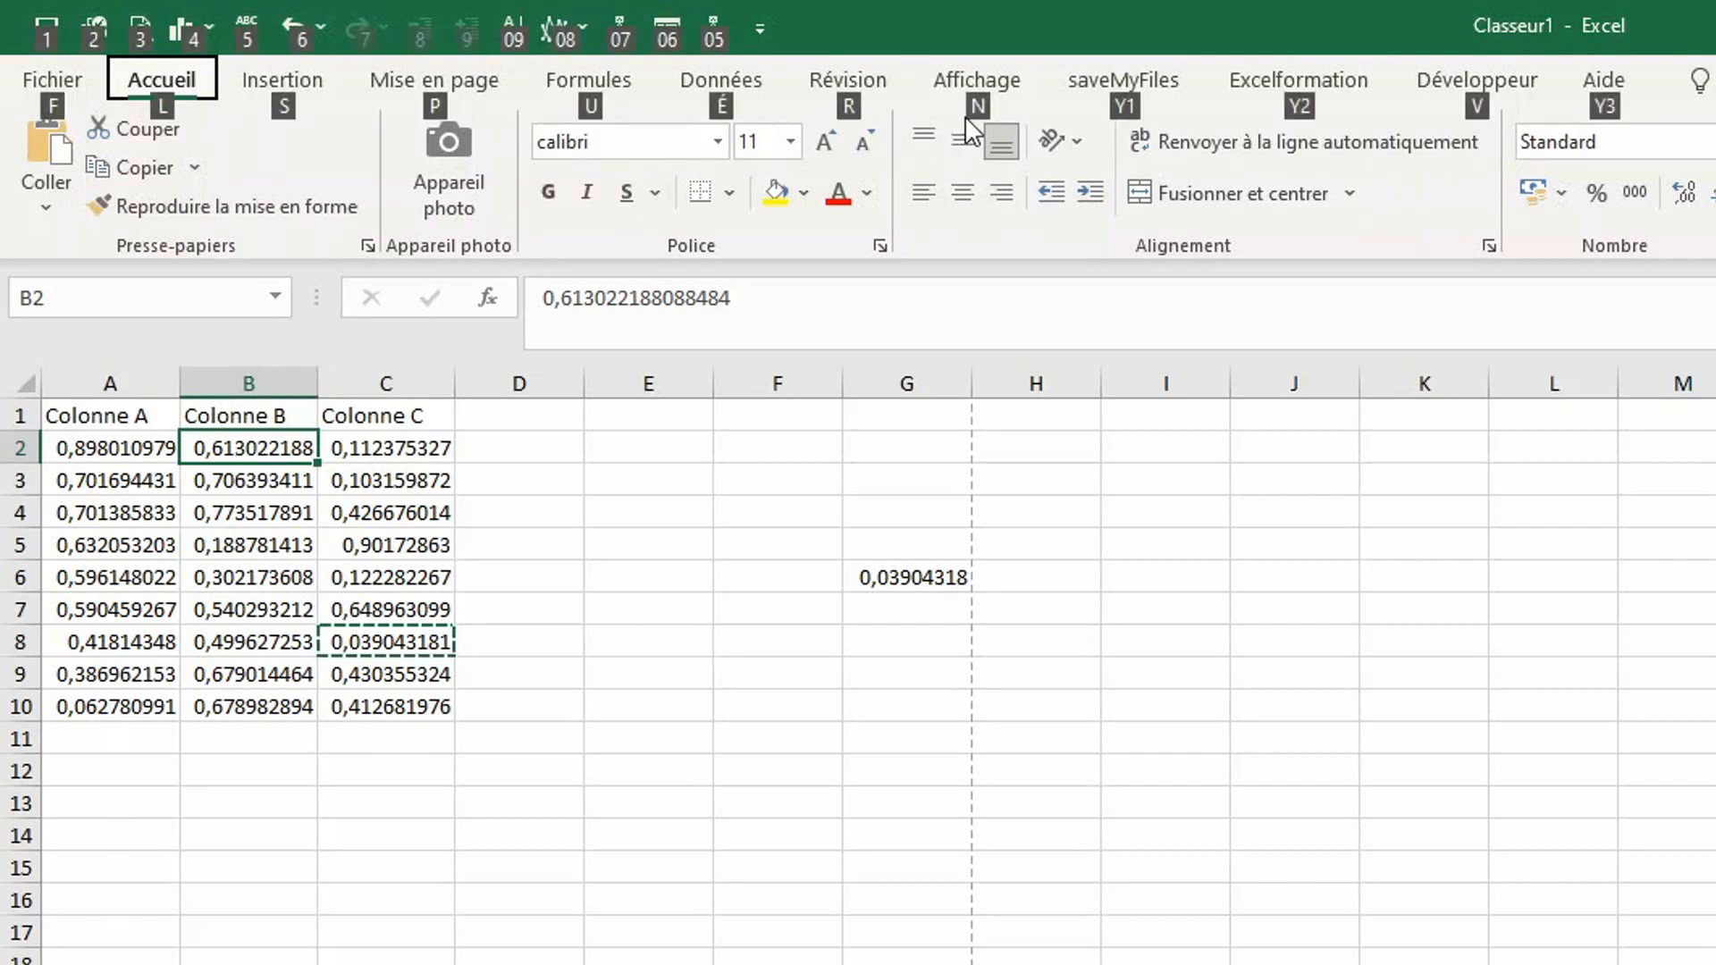
pyautogui.press('n')
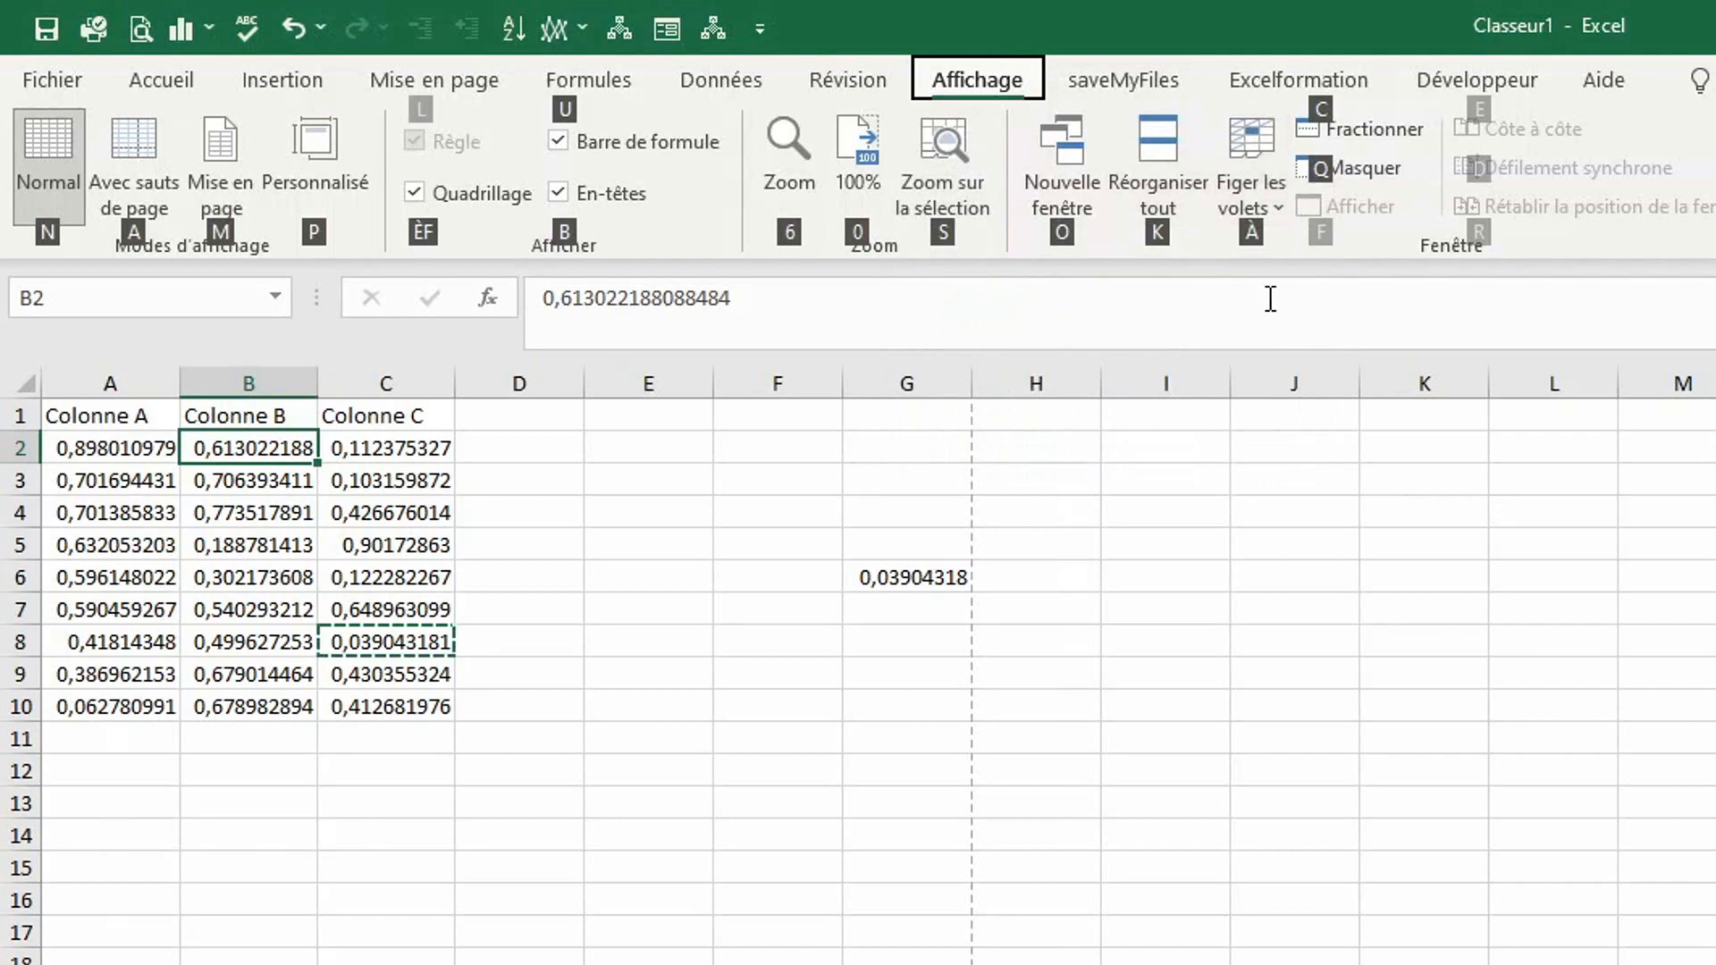
pyautogui.press('agrave')
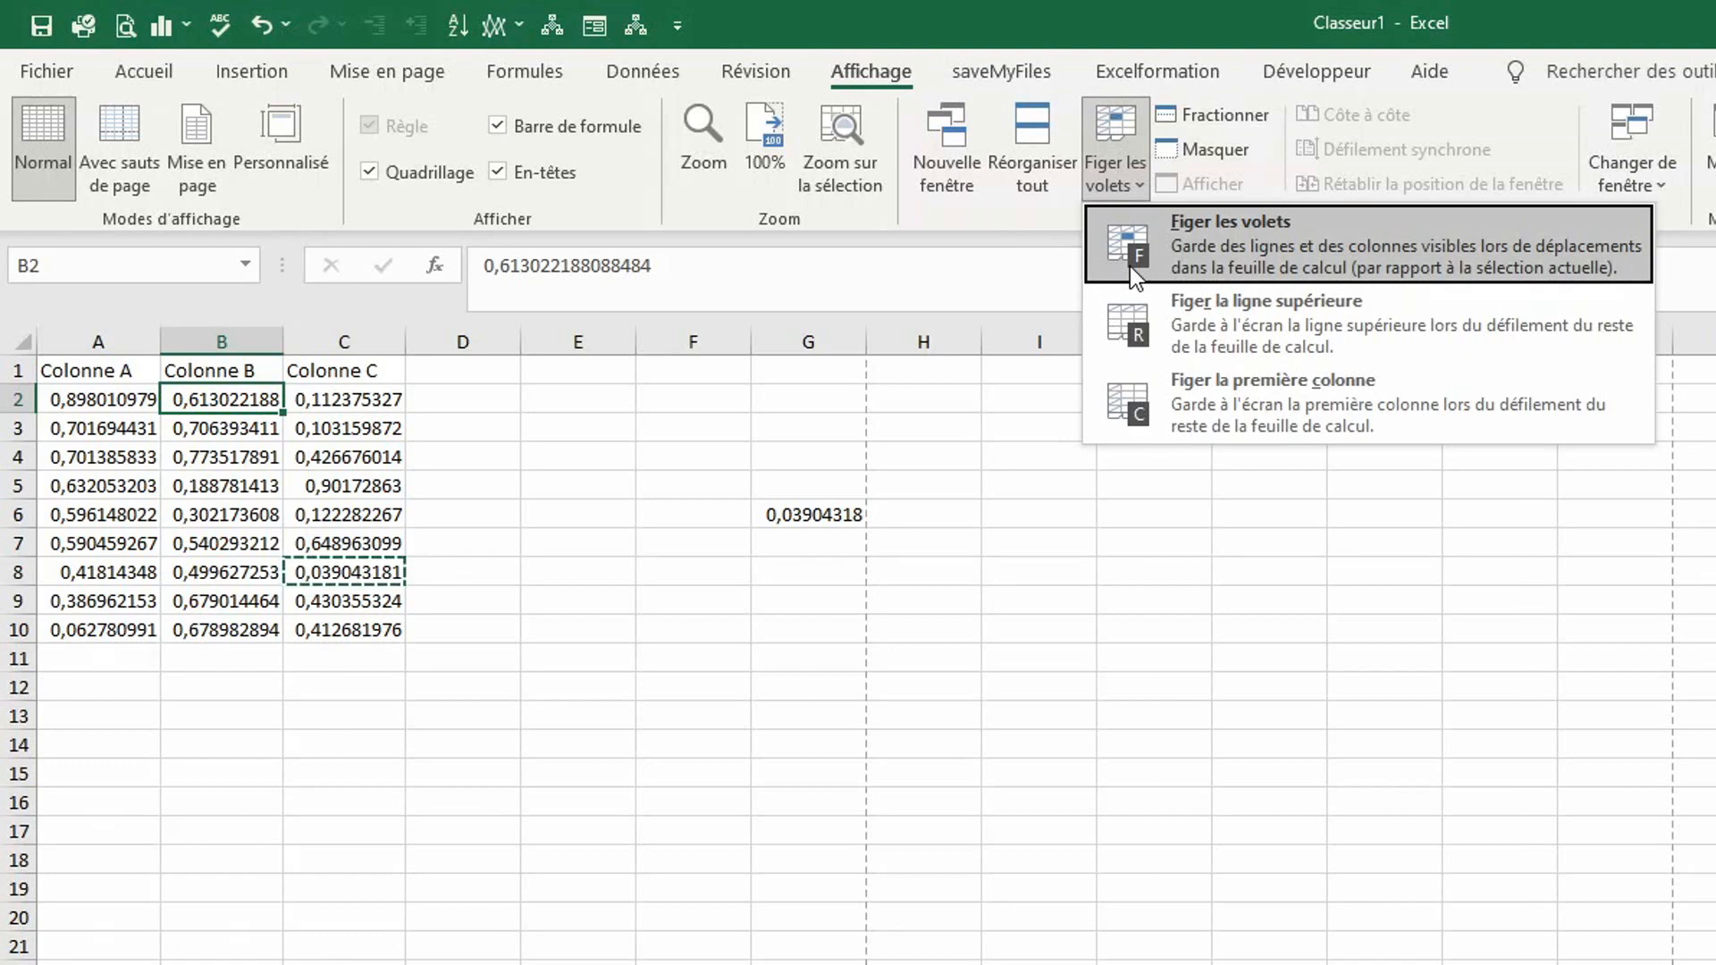
pyautogui.click(1130, 265)
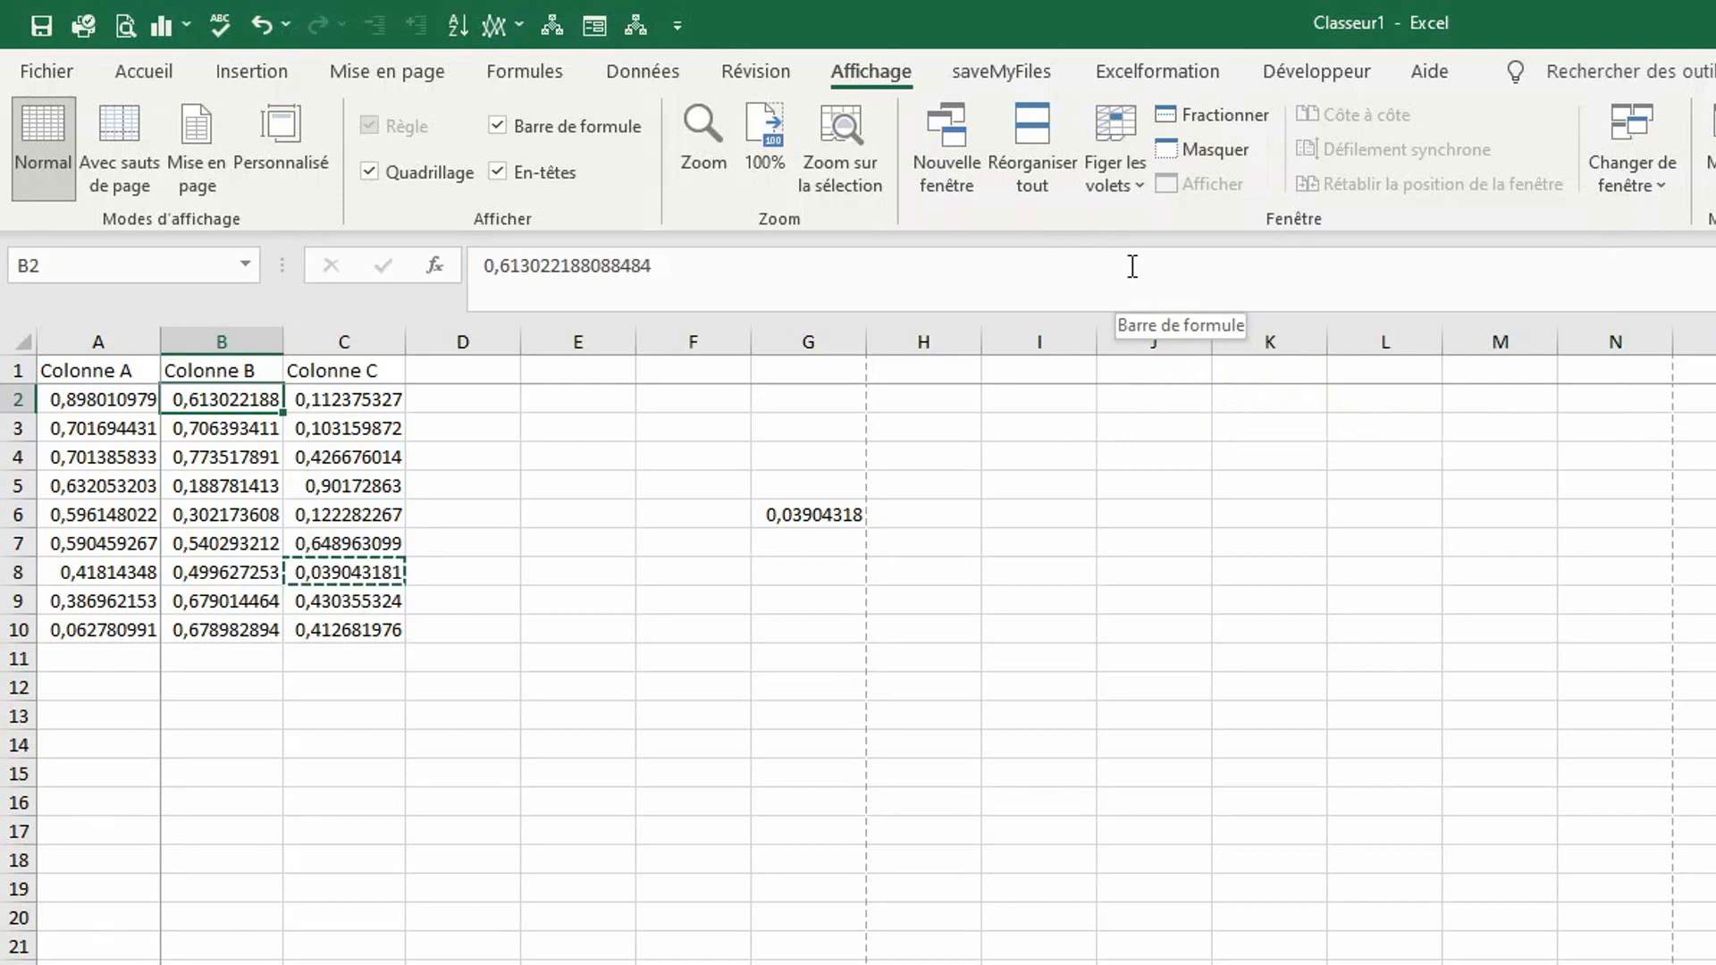
# - Display the freeze and release options for the frozen panes, and leave them without choosing any
pyautogui.press('alt')
pyautogui.press('n')
pyautogui.press('agrave')
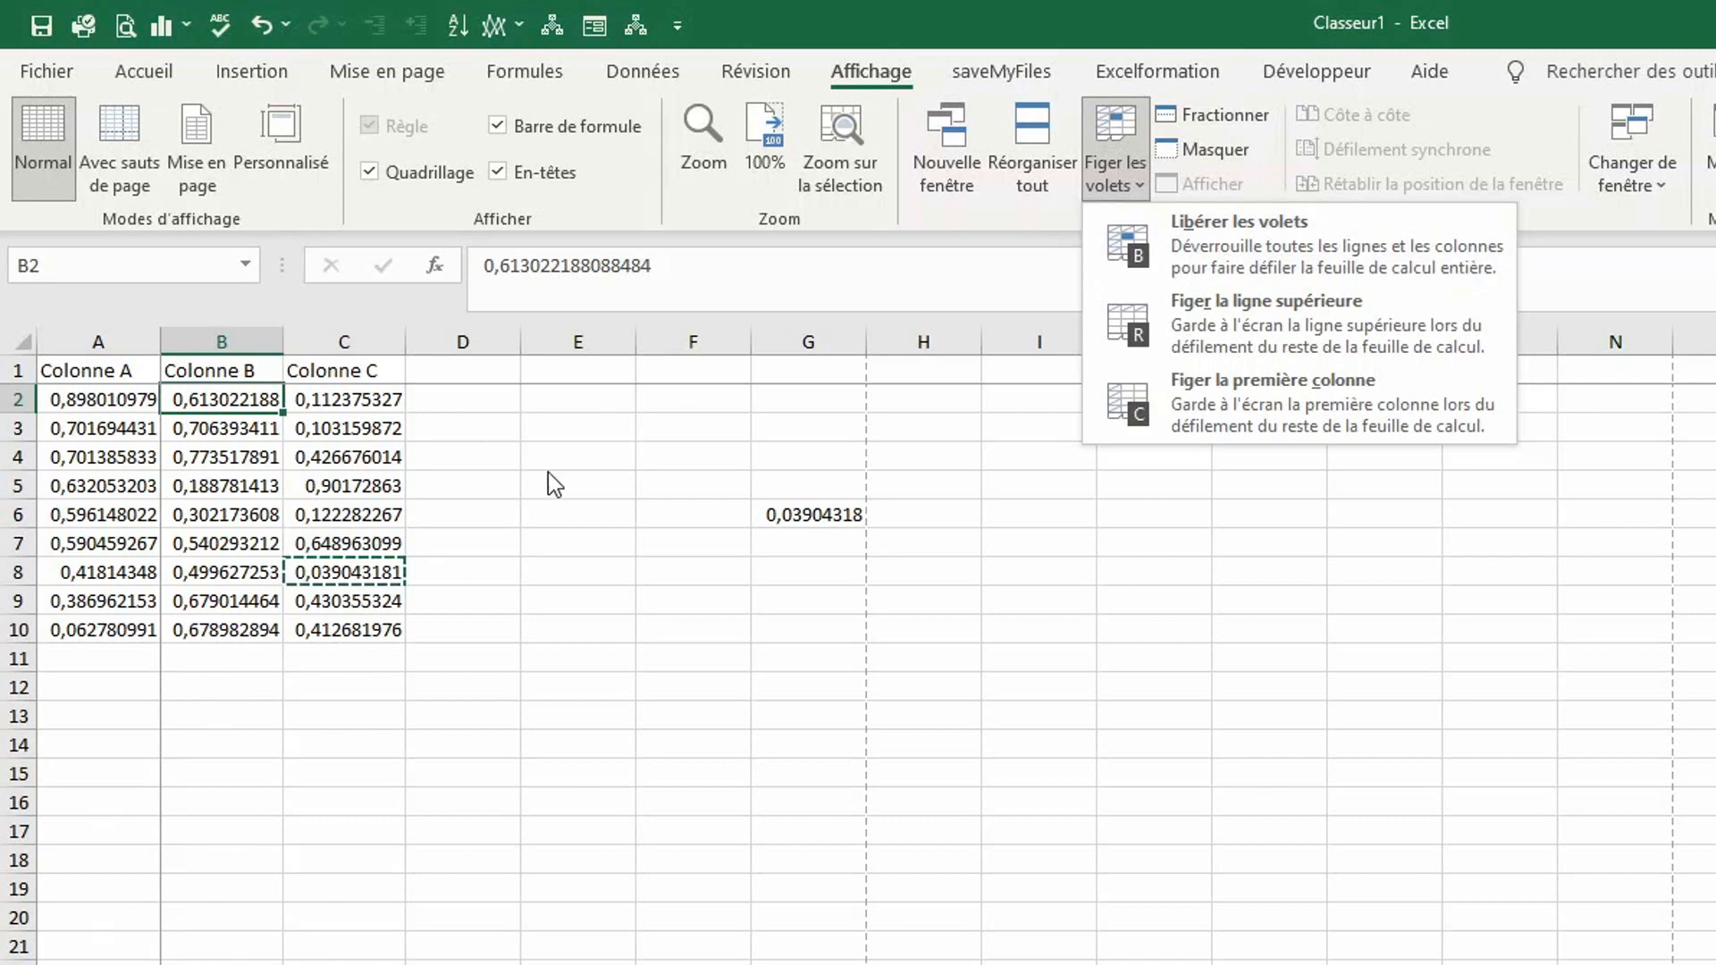
pyautogui.press('Escape')
pyautogui.press('Escape')
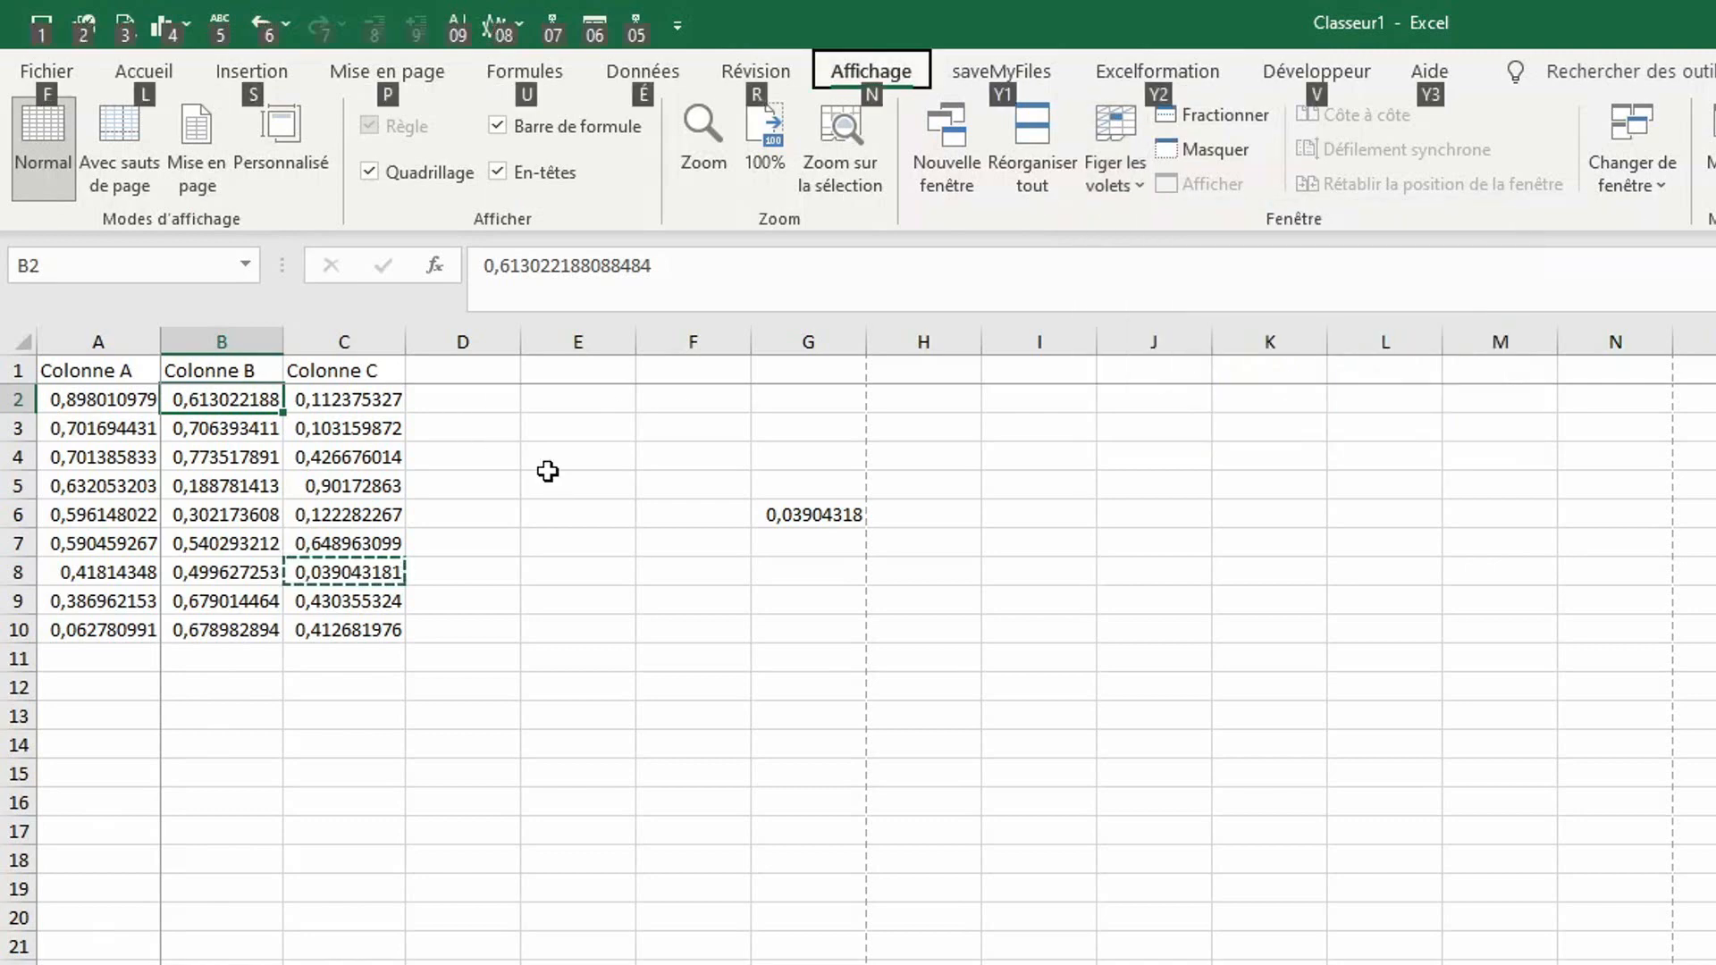
pyautogui.press('Escape')
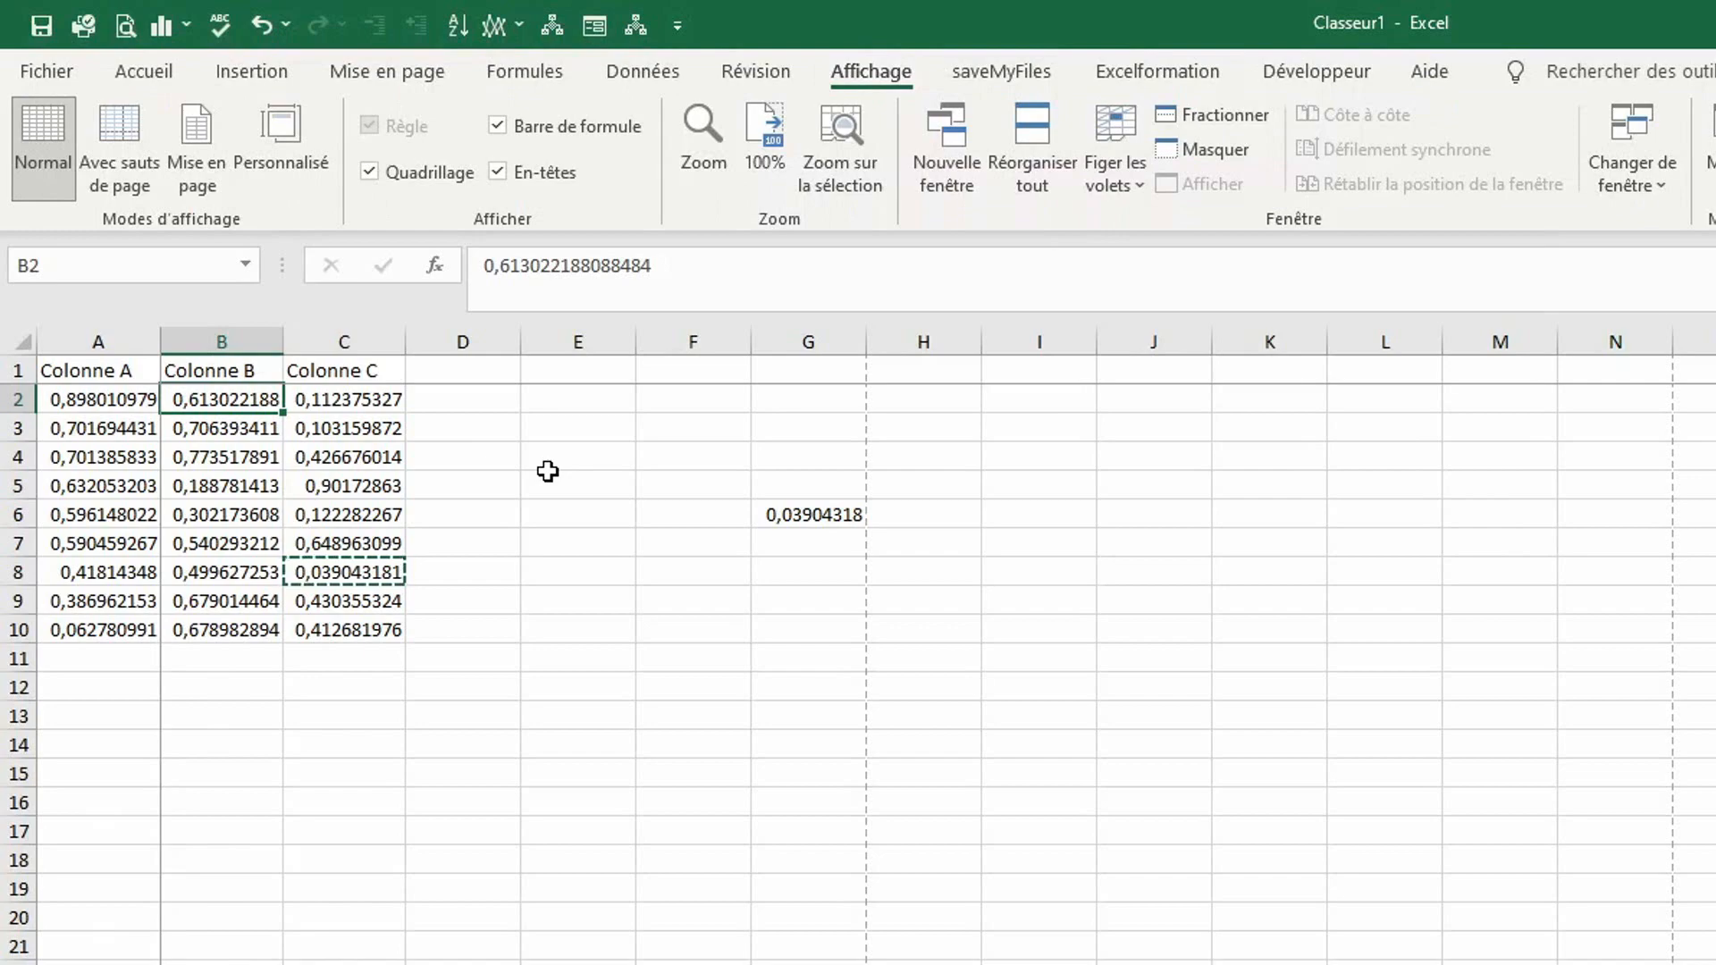
# - Register a fourth shortcut, Ctrl+Maj+F, with the command sequence "nà{ENTER}" and the description "Figer ou libérer les volets", and save it
pyautogui.hotkey('ctrl', 'shift', 'r')
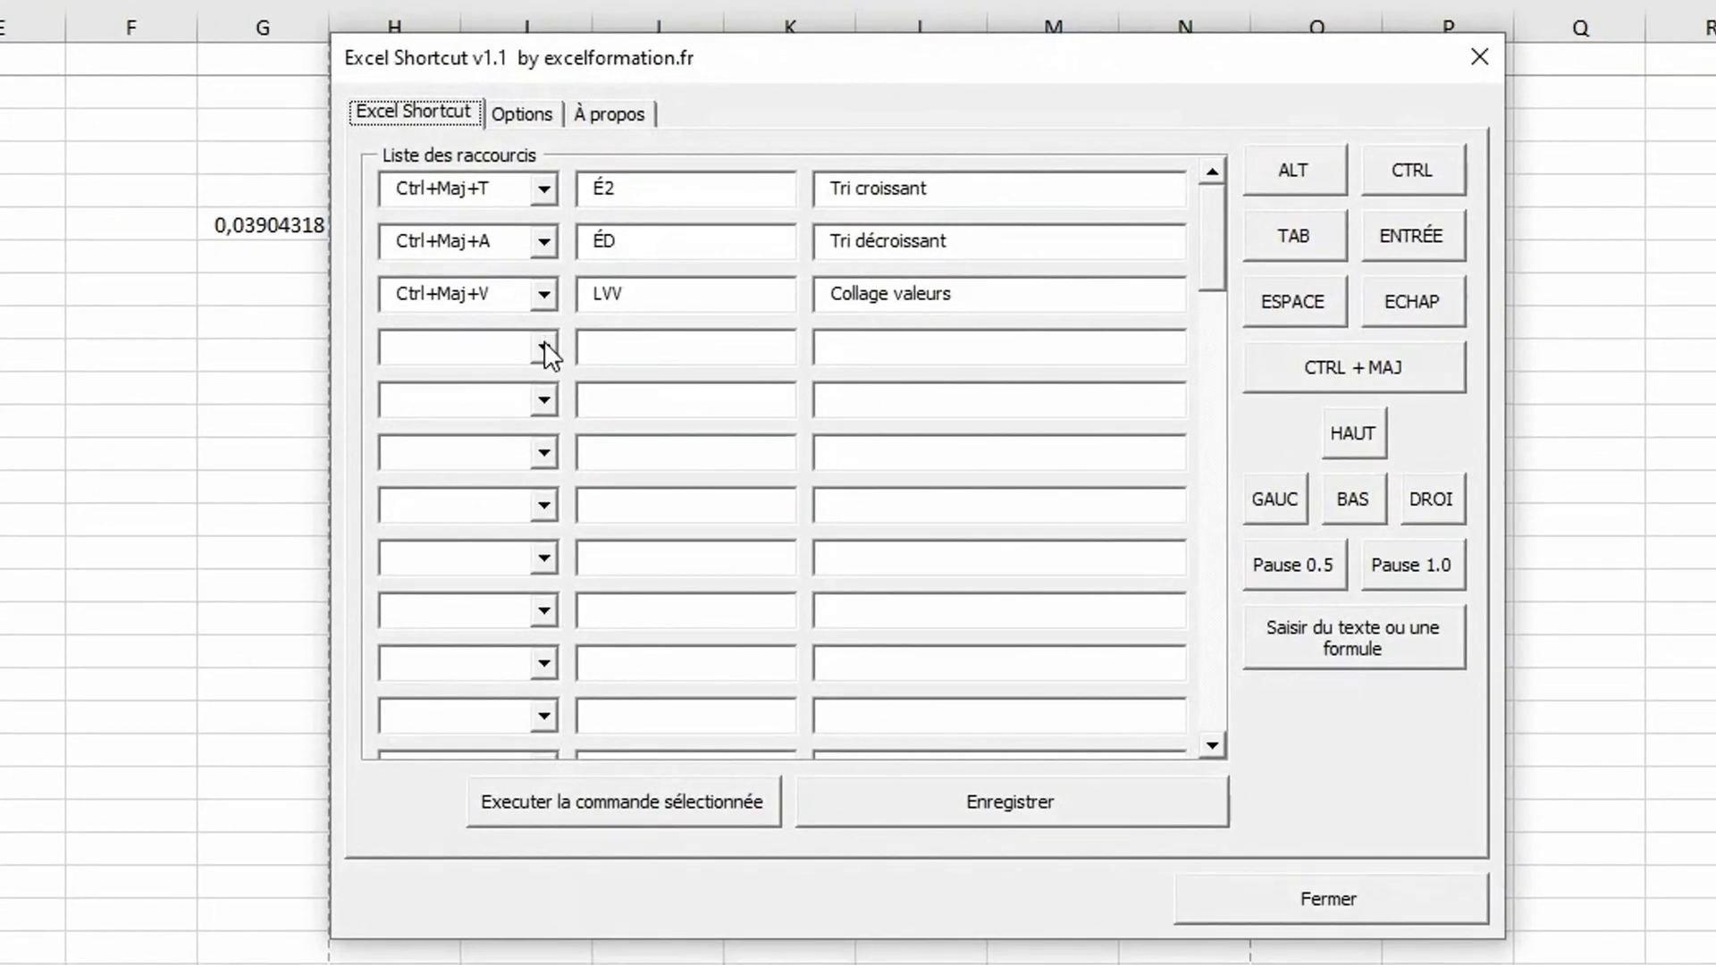
pyautogui.click(543, 348)
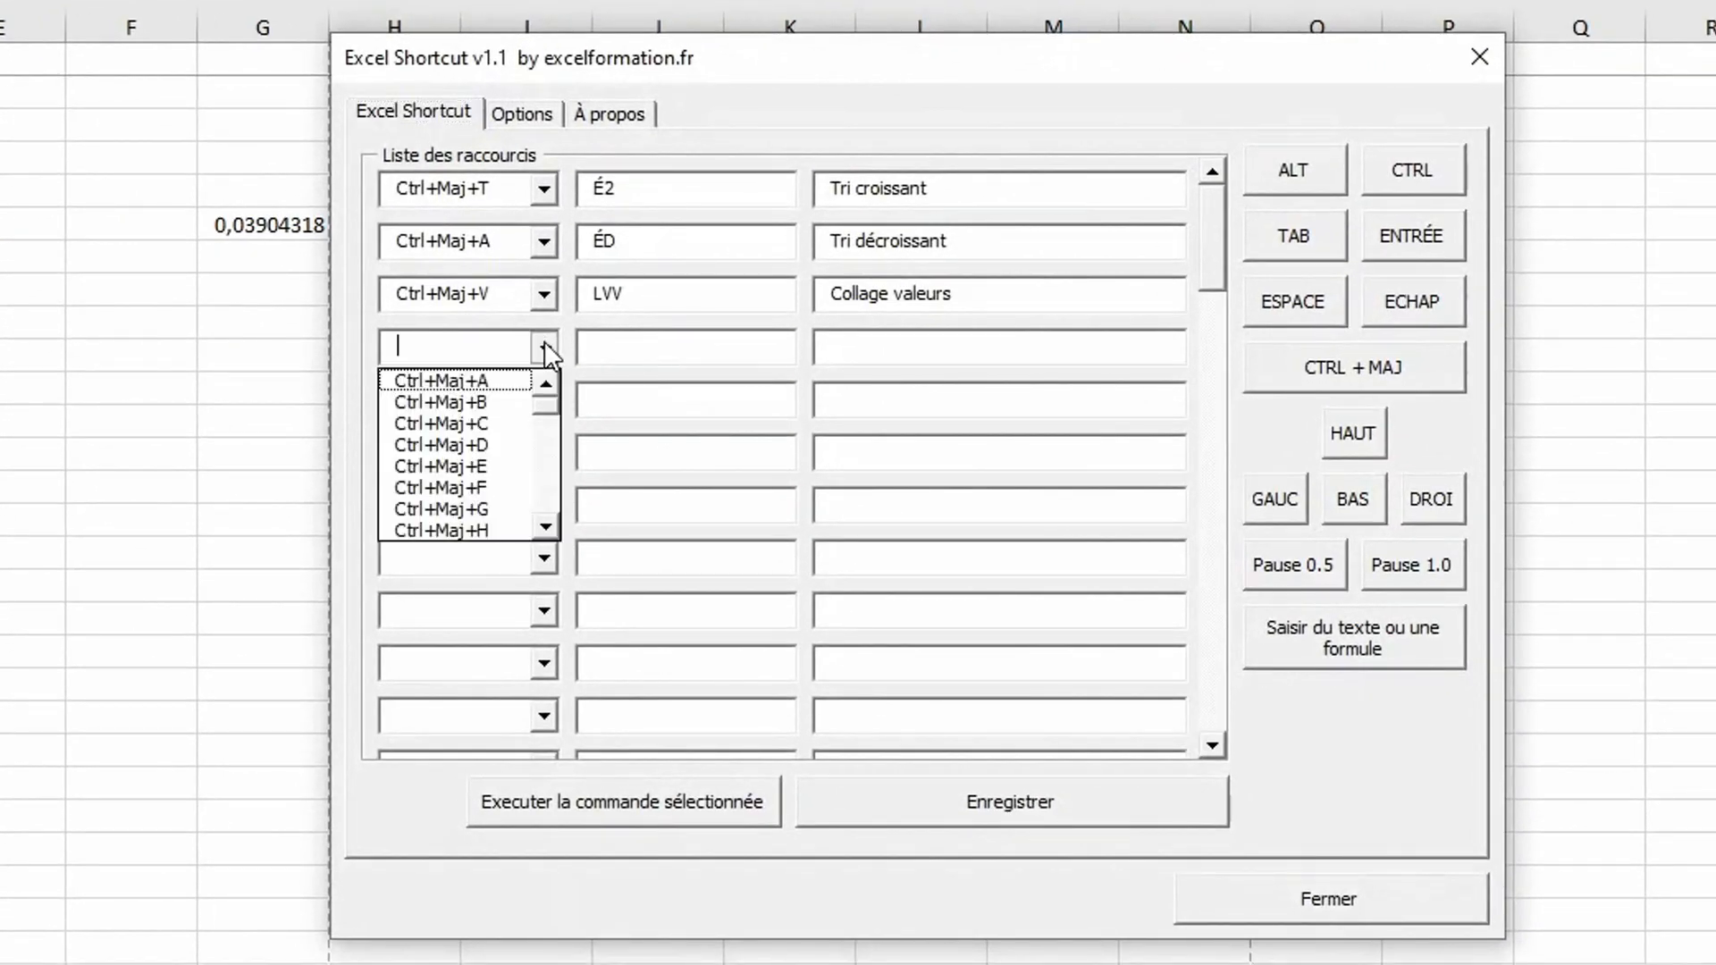
pyautogui.click(494, 488)
pyautogui.click(628, 348)
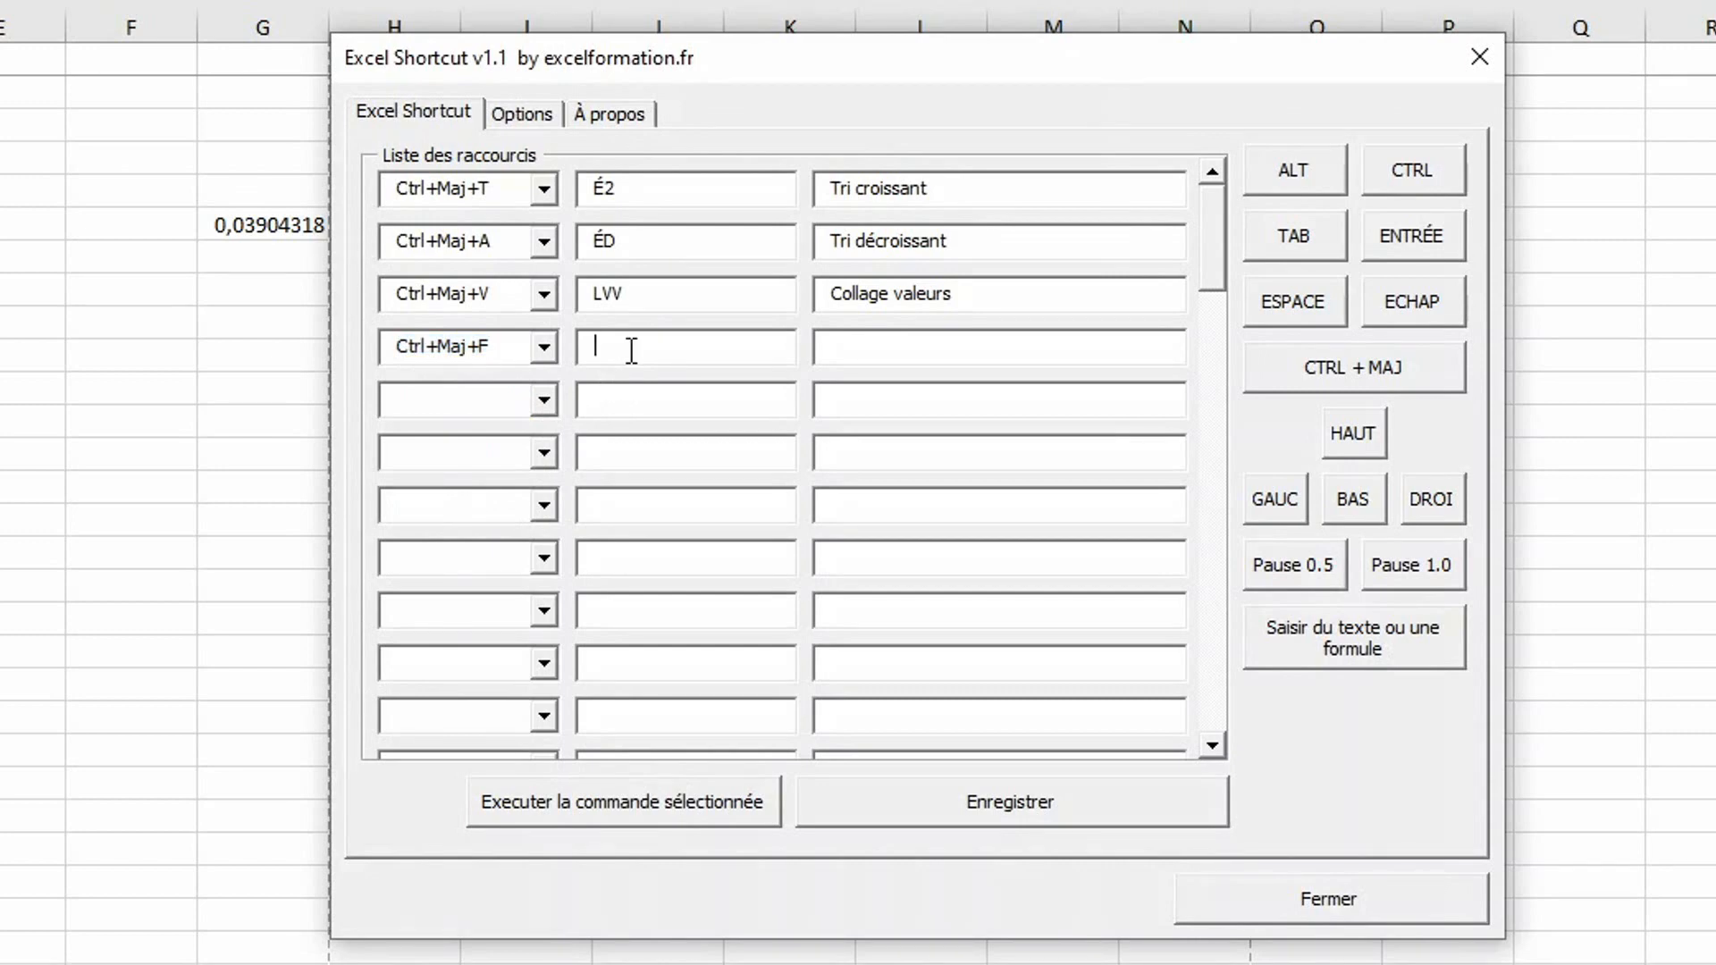
pyautogui.write('nà')
pyautogui.click(1422, 245)
pyautogui.click(872, 354)
pyautogui.write('Figer ')
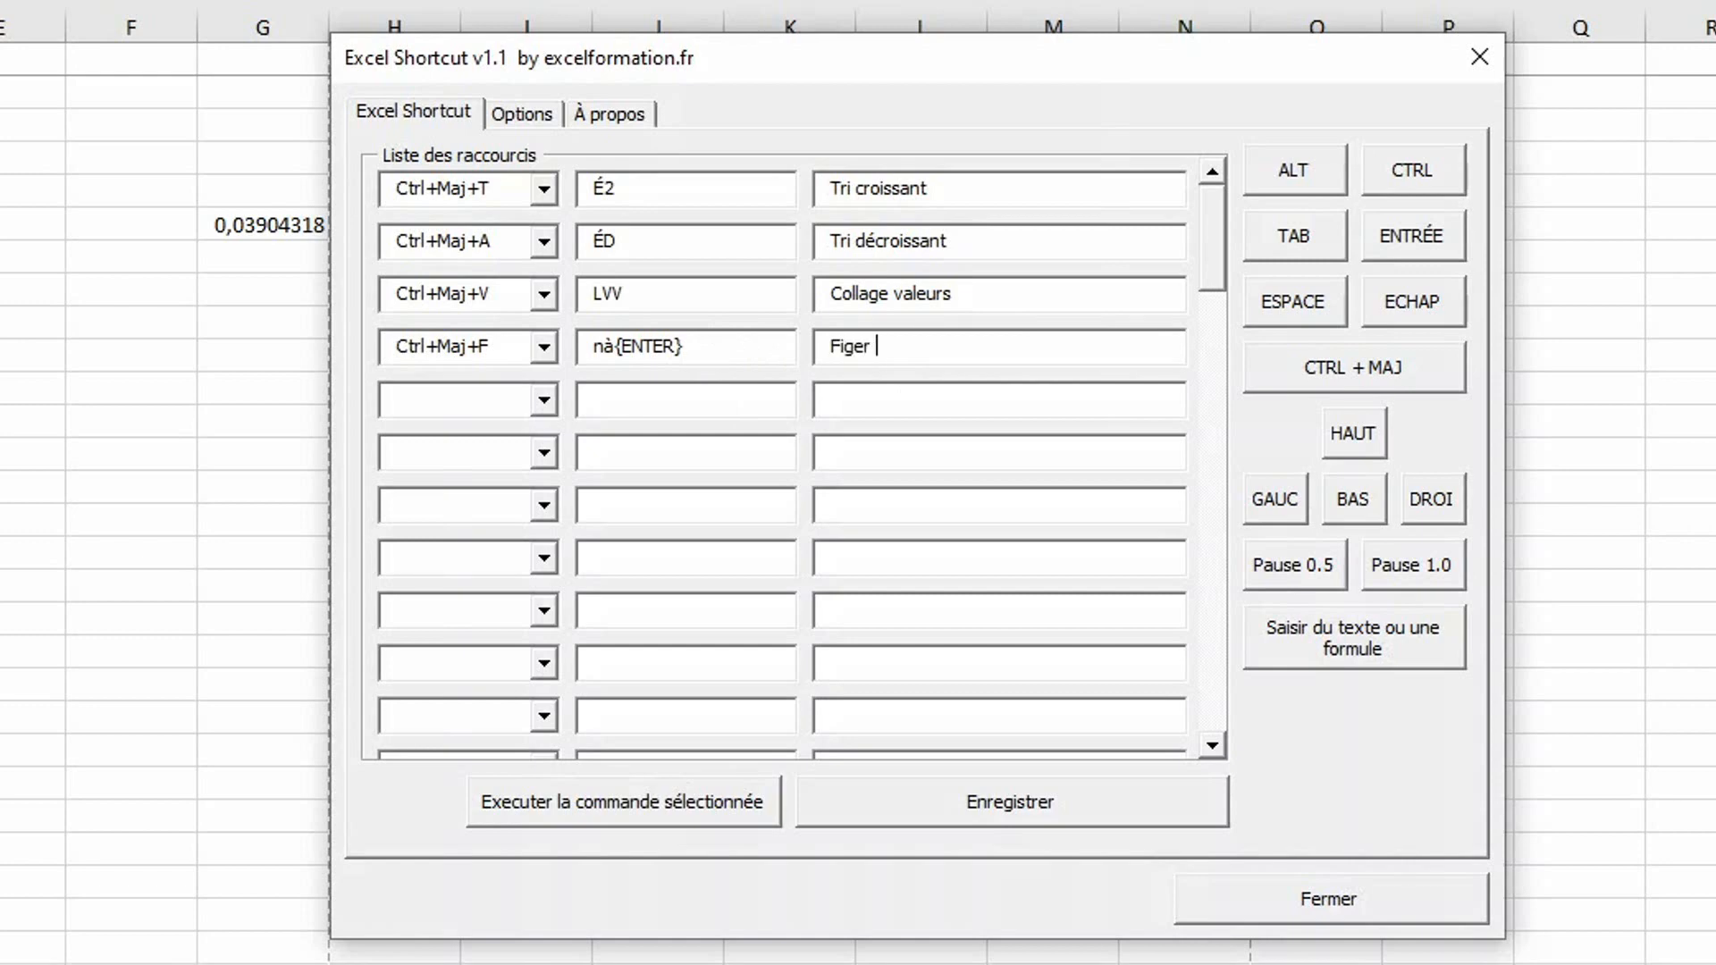
pyautogui.write('ou libérer les volet')
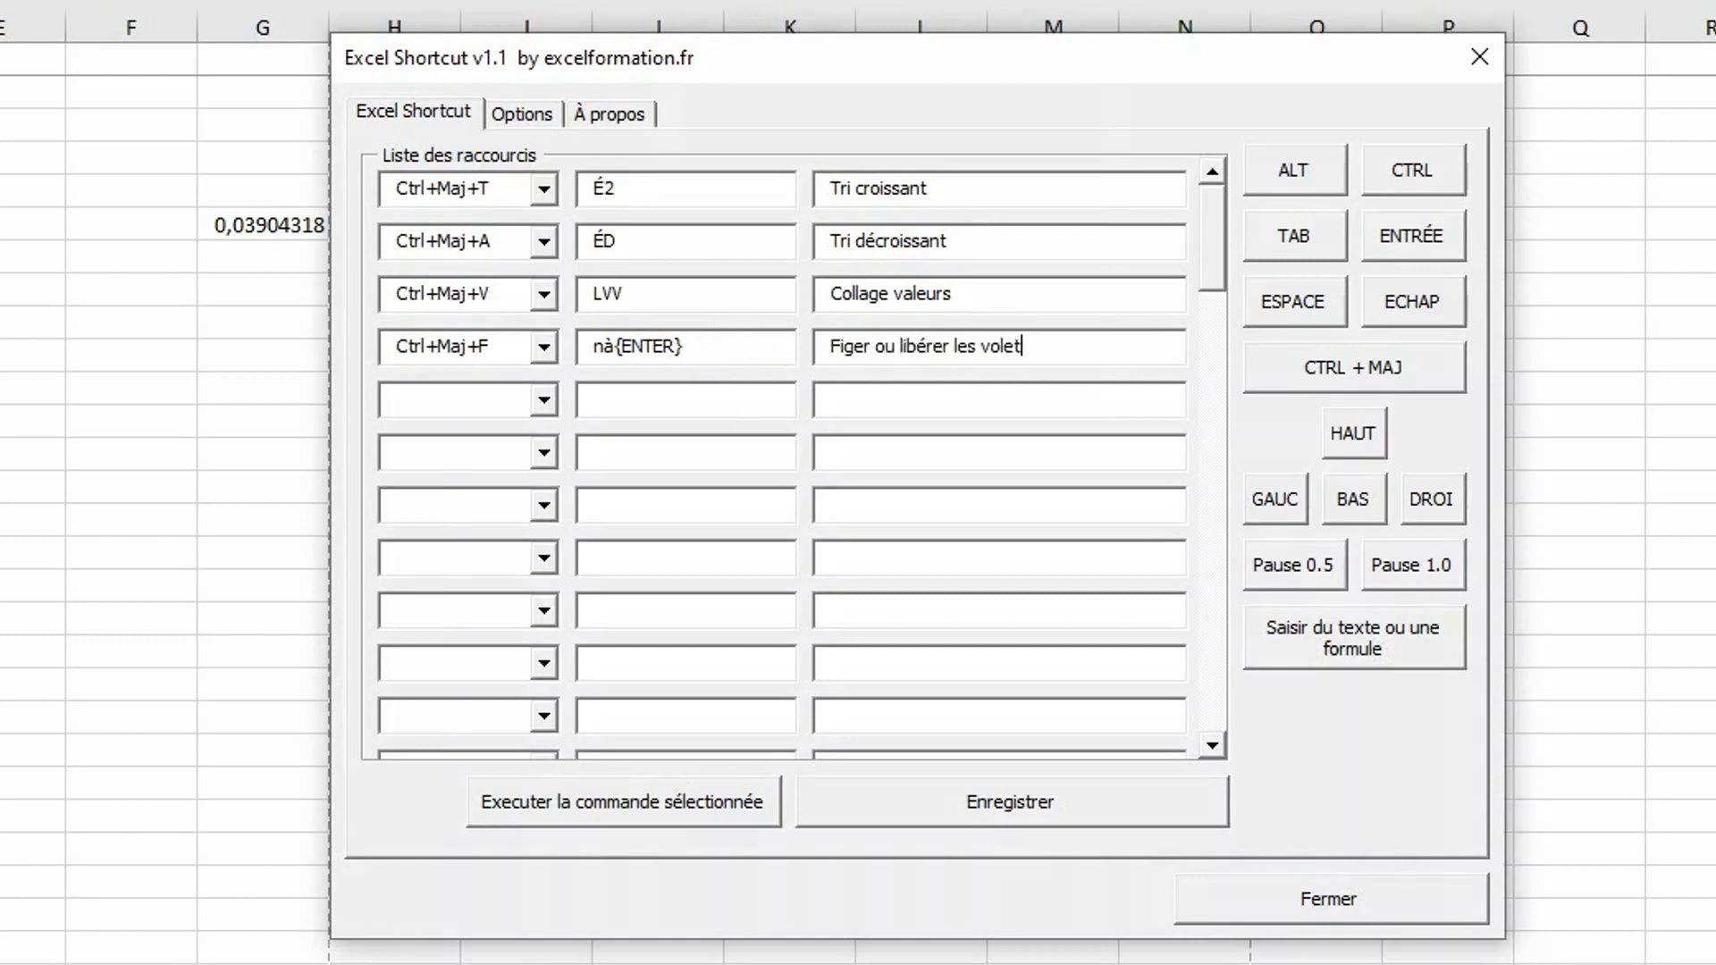
pyautogui.write('s')
pyautogui.click(1015, 804)
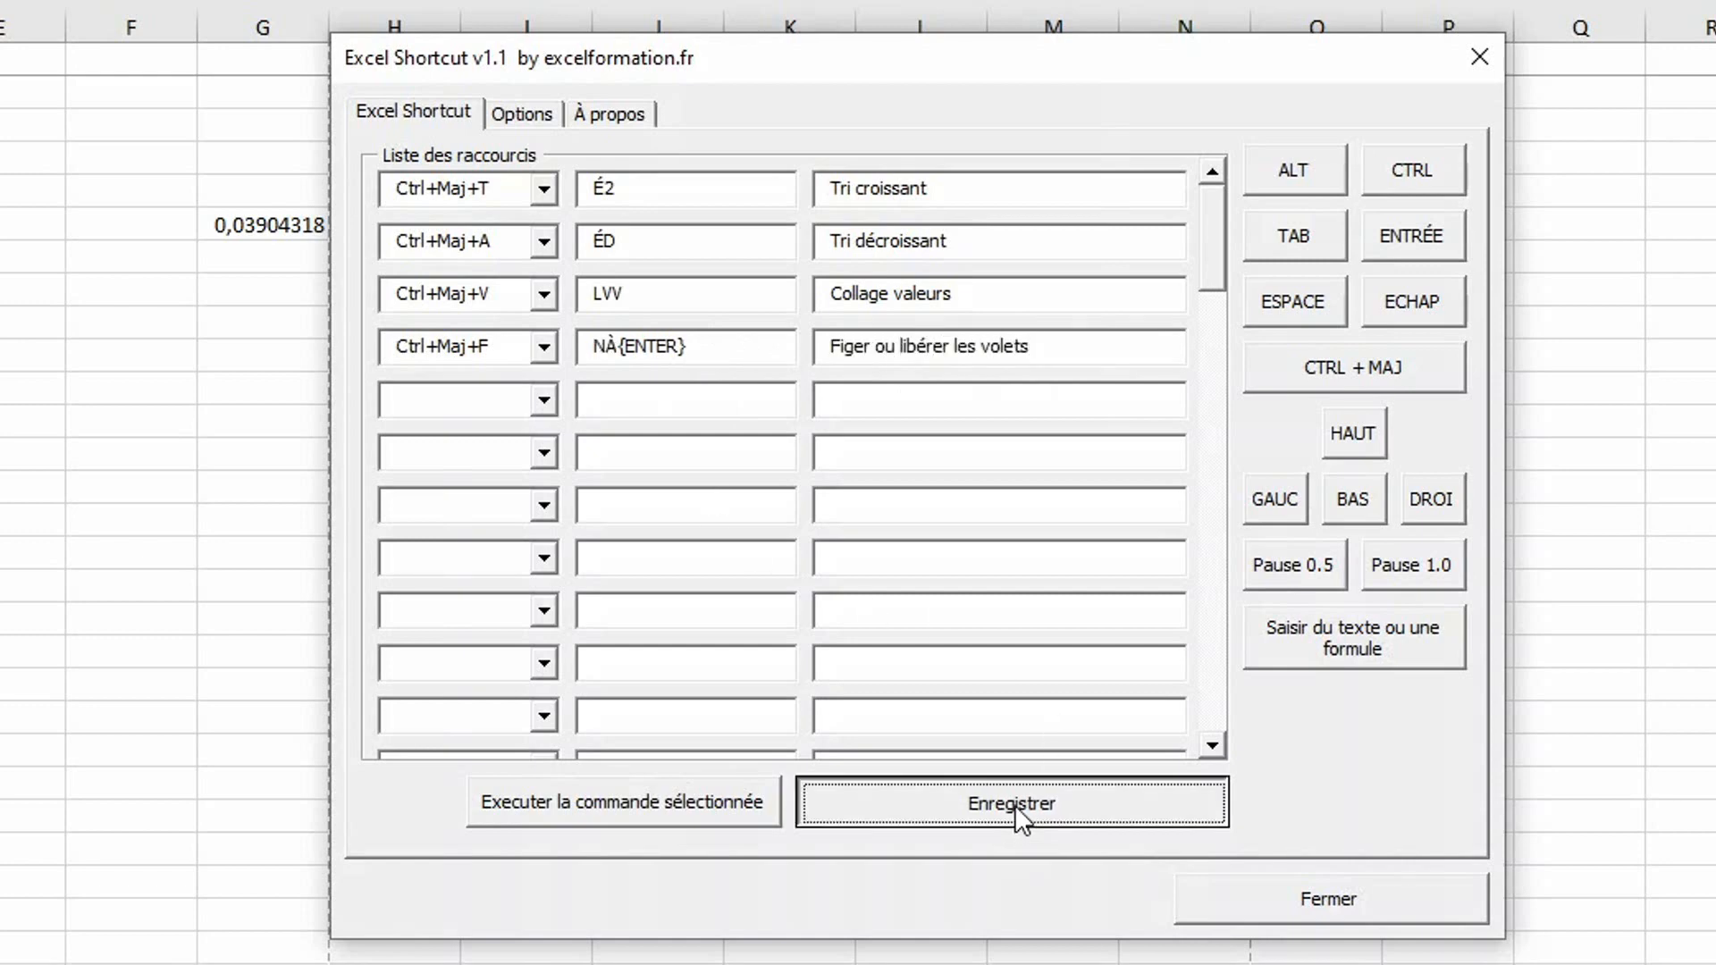
# - Close the shortcut manager, release the frozen panes, and freeze them again from cell A2
pyautogui.click(1283, 910)
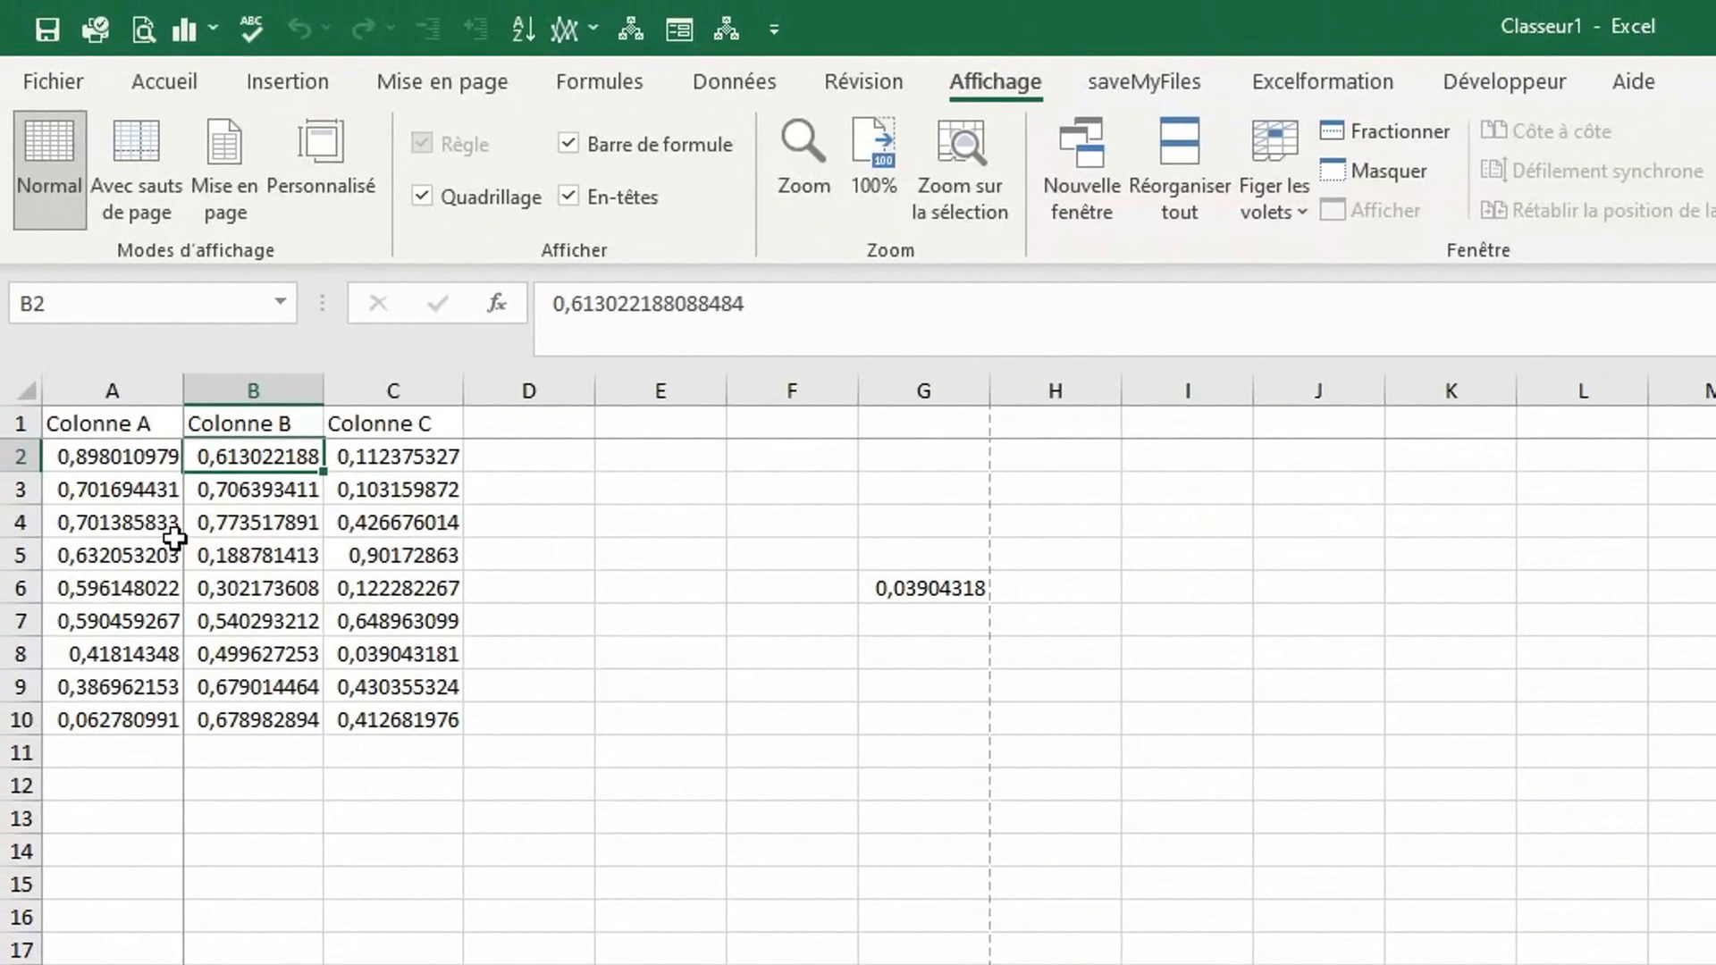
pyautogui.click(111, 499)
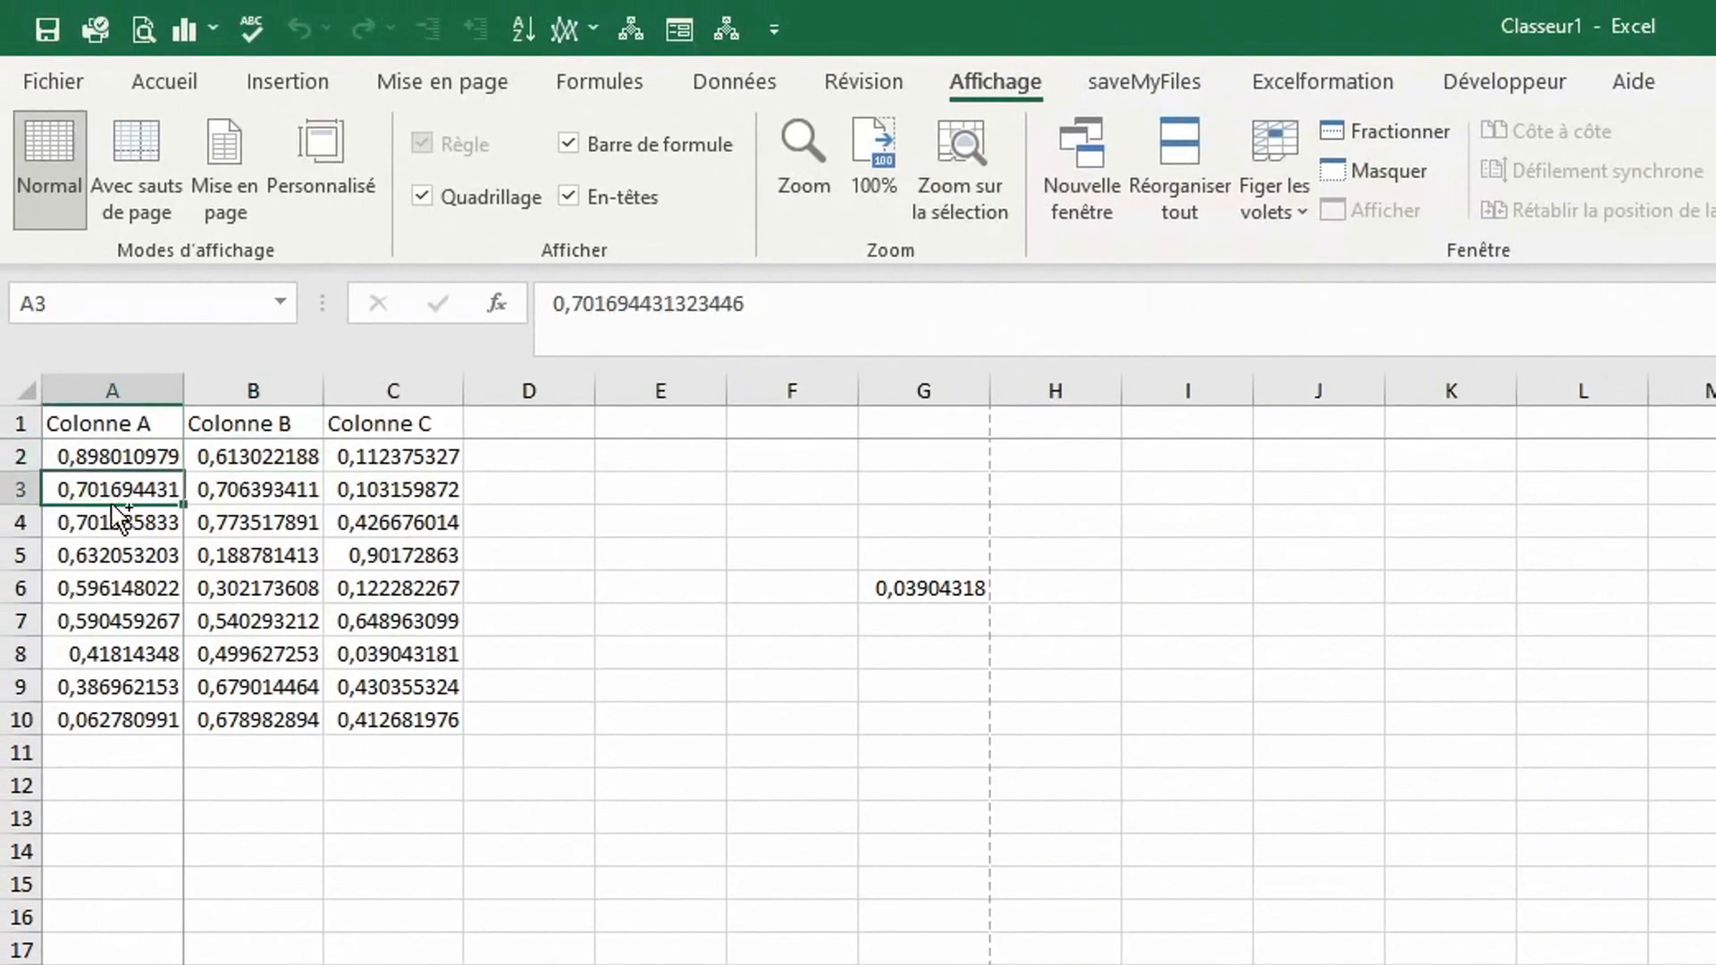
pyautogui.hotkey('ctrl', 'shift', 'f')
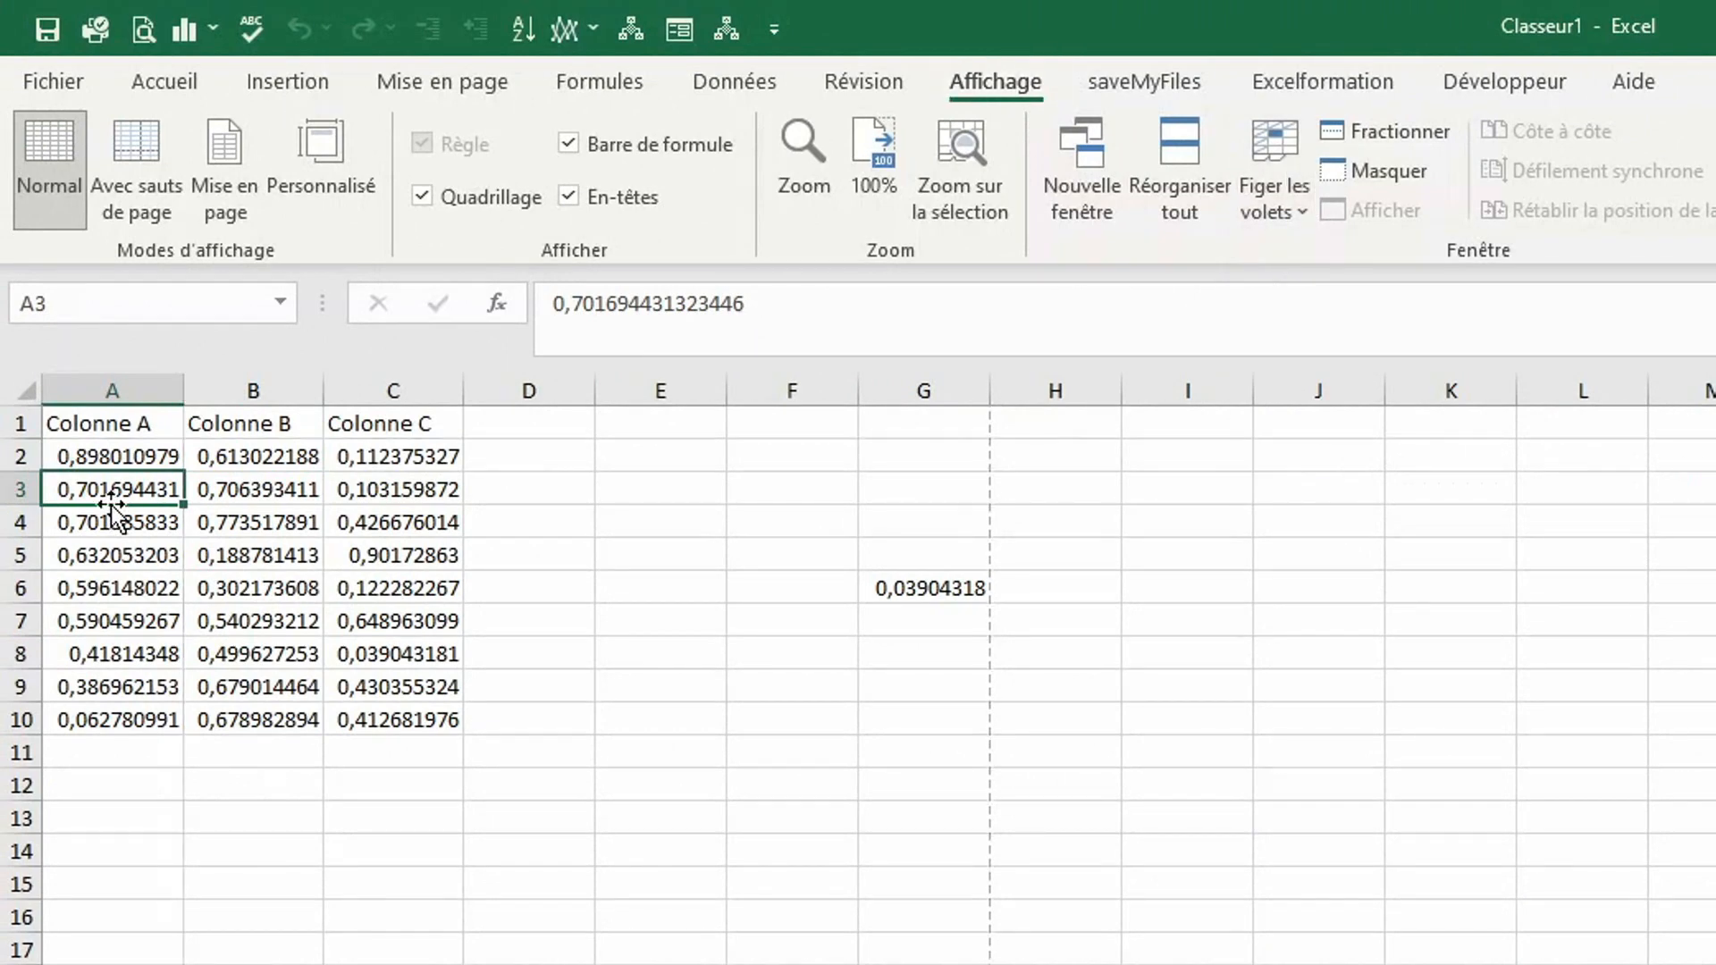
pyautogui.hotkey('ctrl', 'shift', 'f')
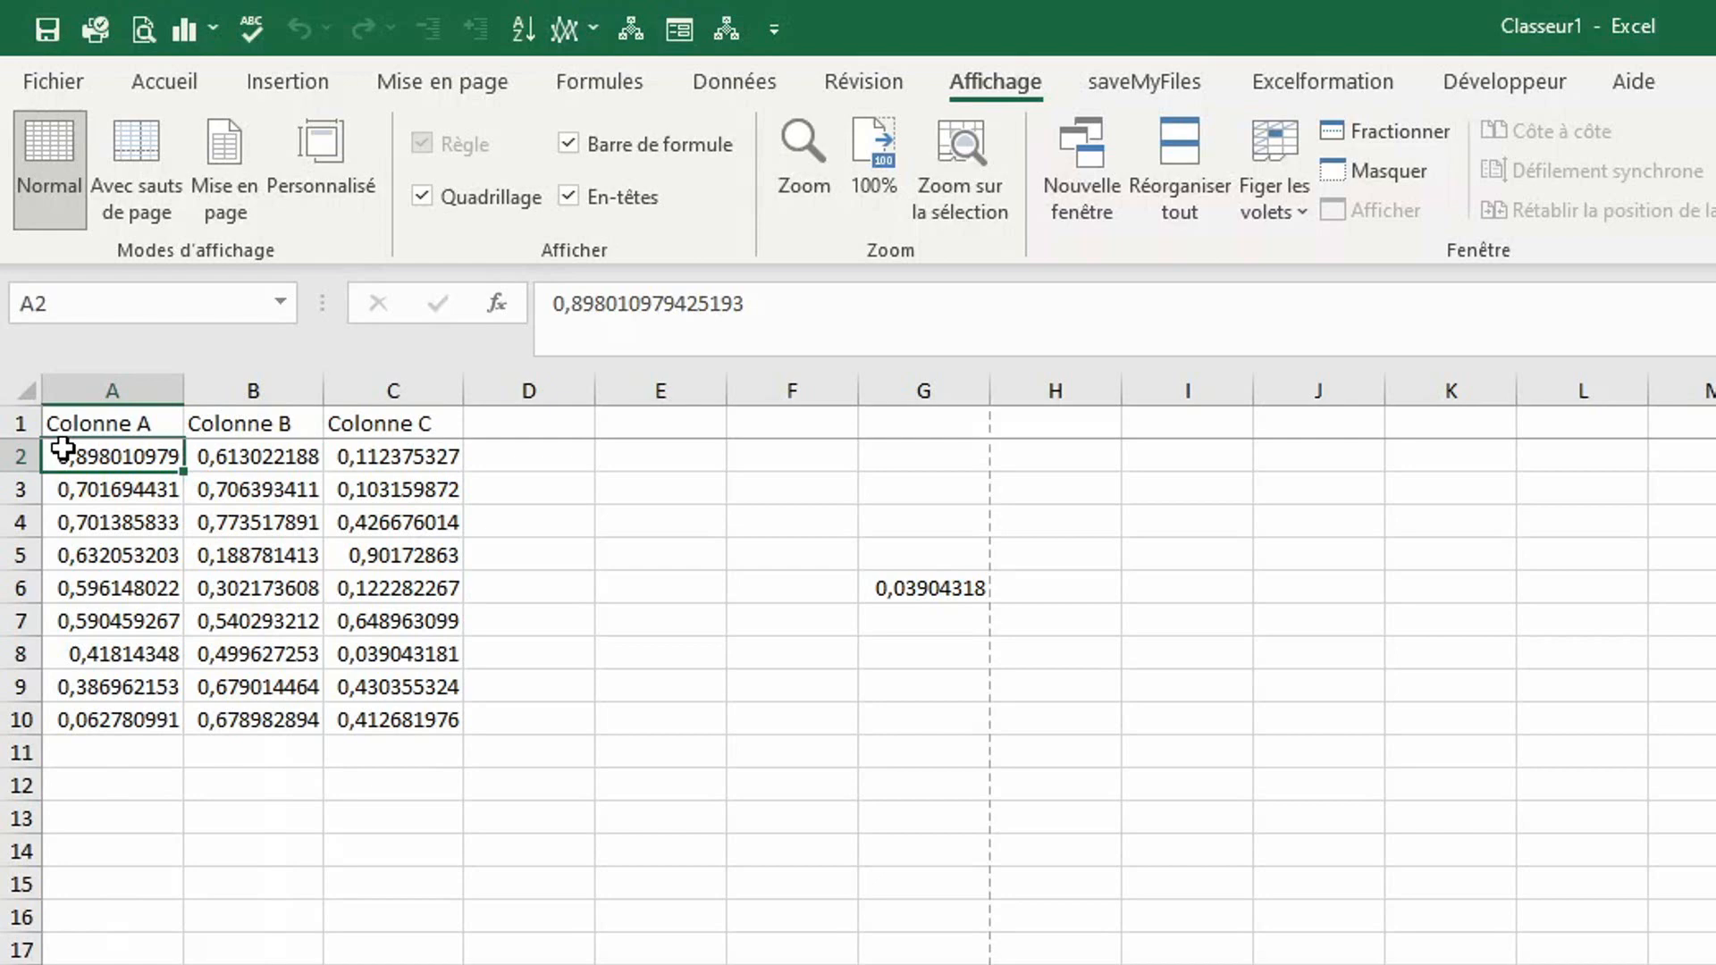
# - Try to format the range A1:C10 as a table with headers, using the style "Bleu, Style de tableau clair 13"
pyautogui.press('alt')
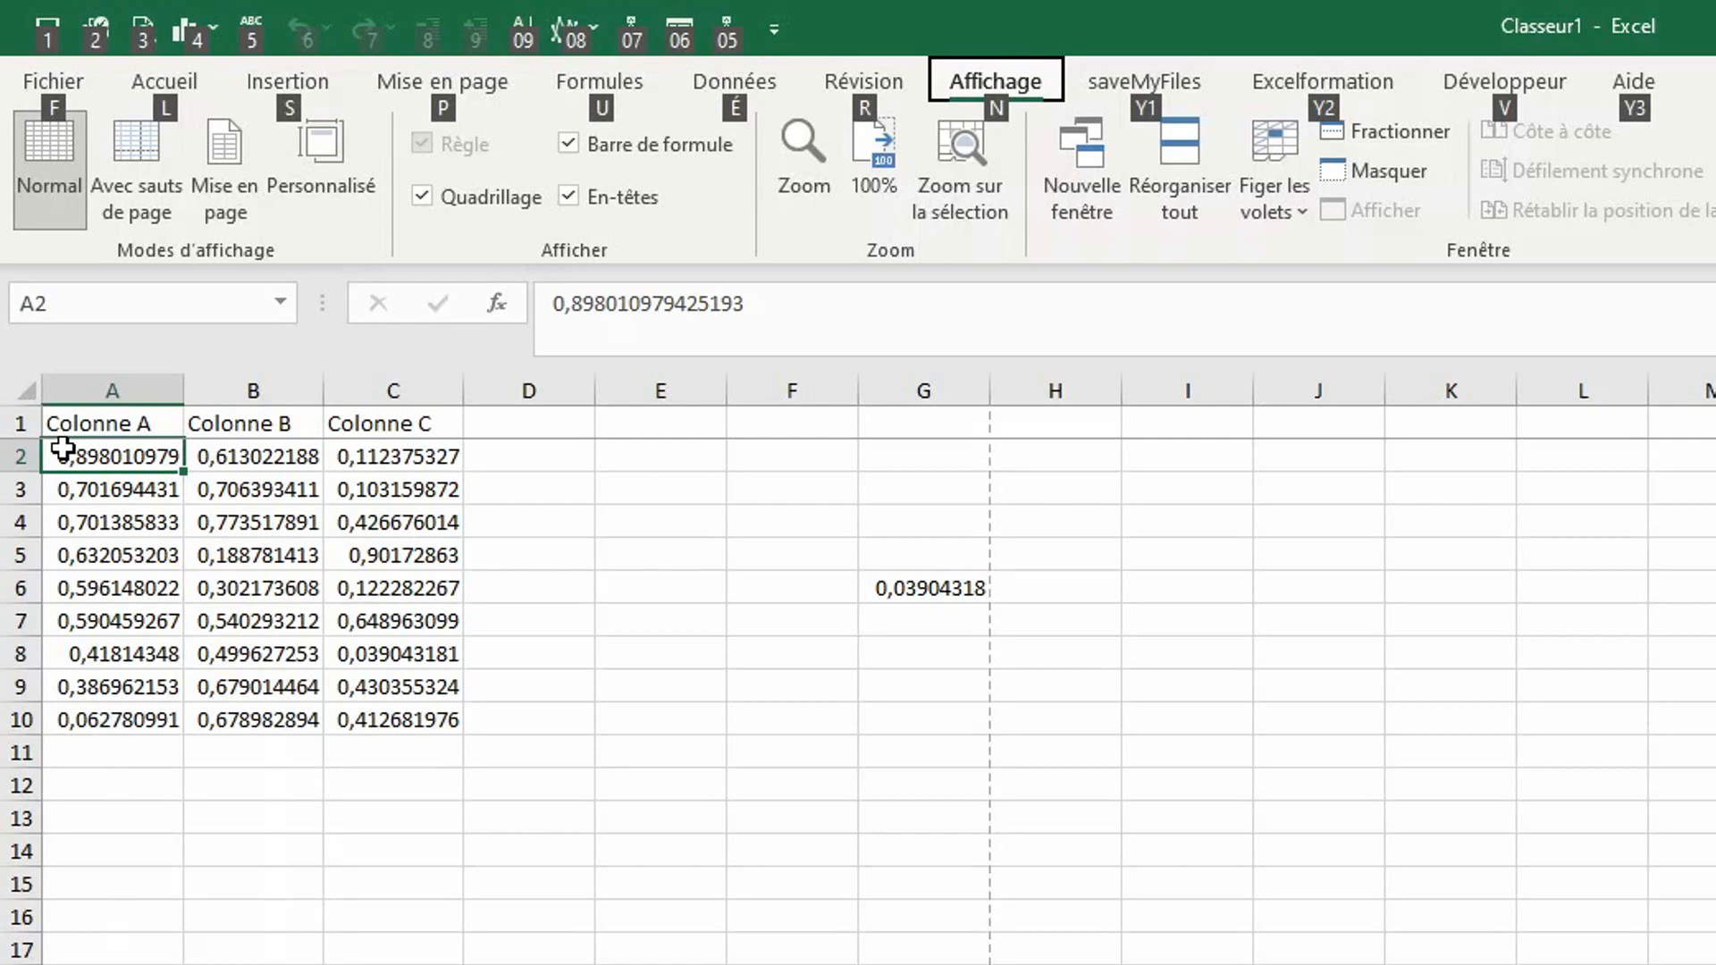
pyautogui.press('l')
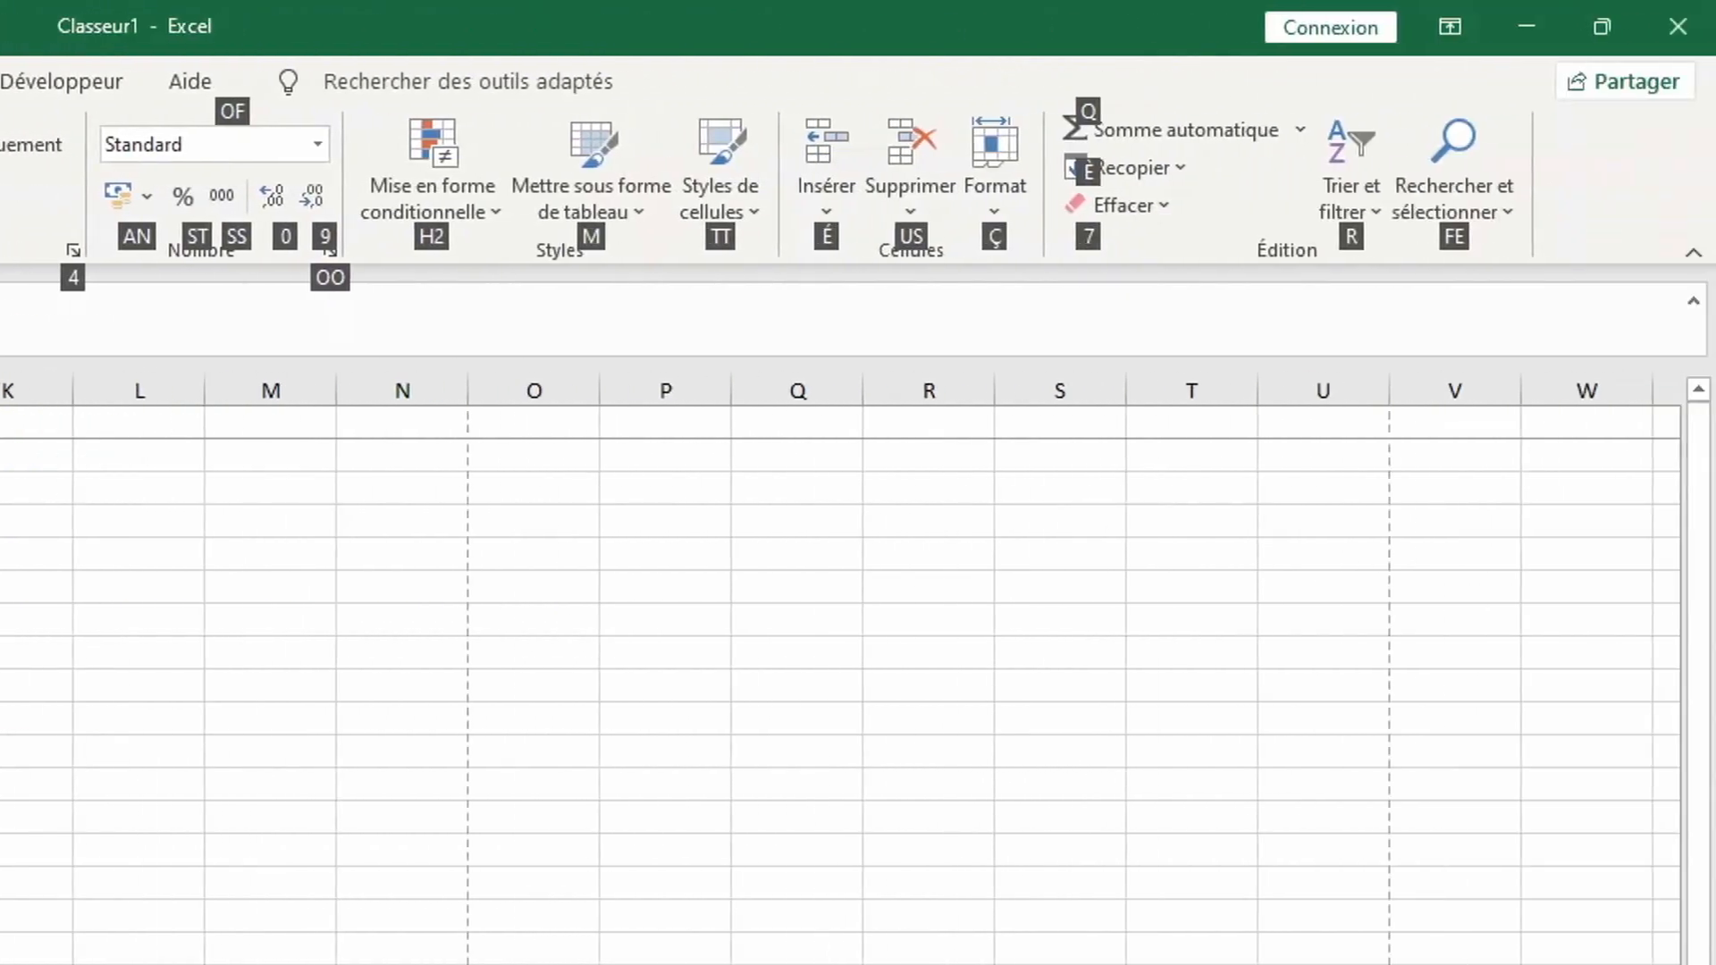
pyautogui.press('m')
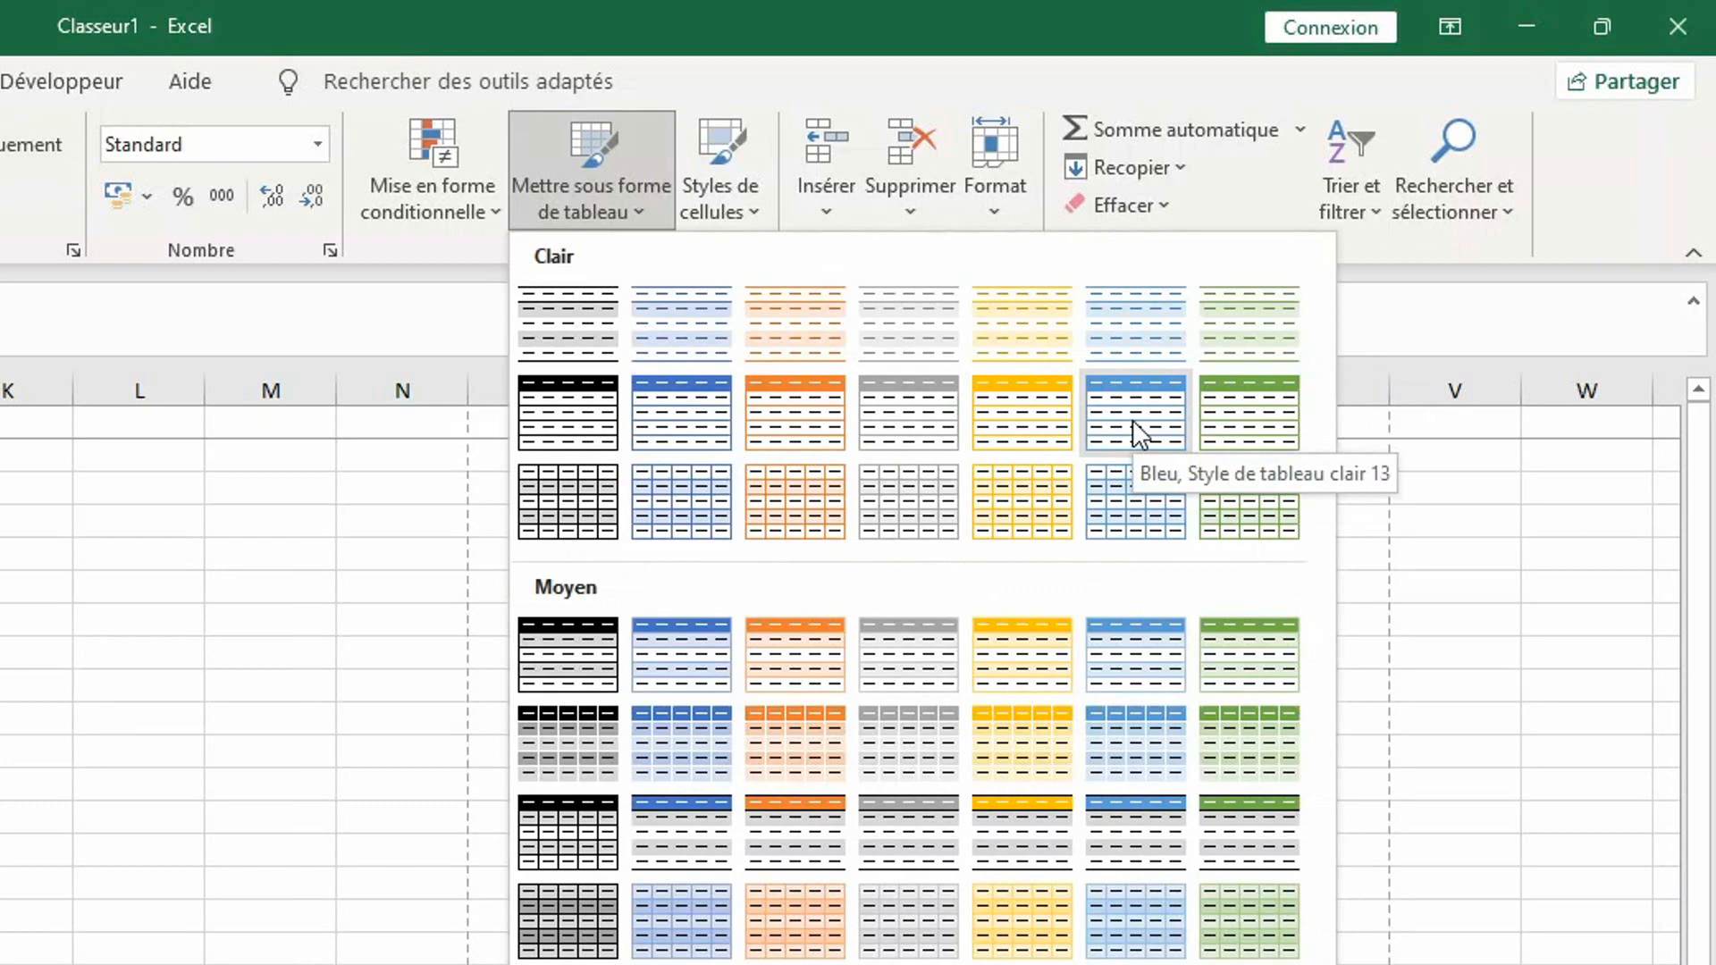
pyautogui.click(1133, 420)
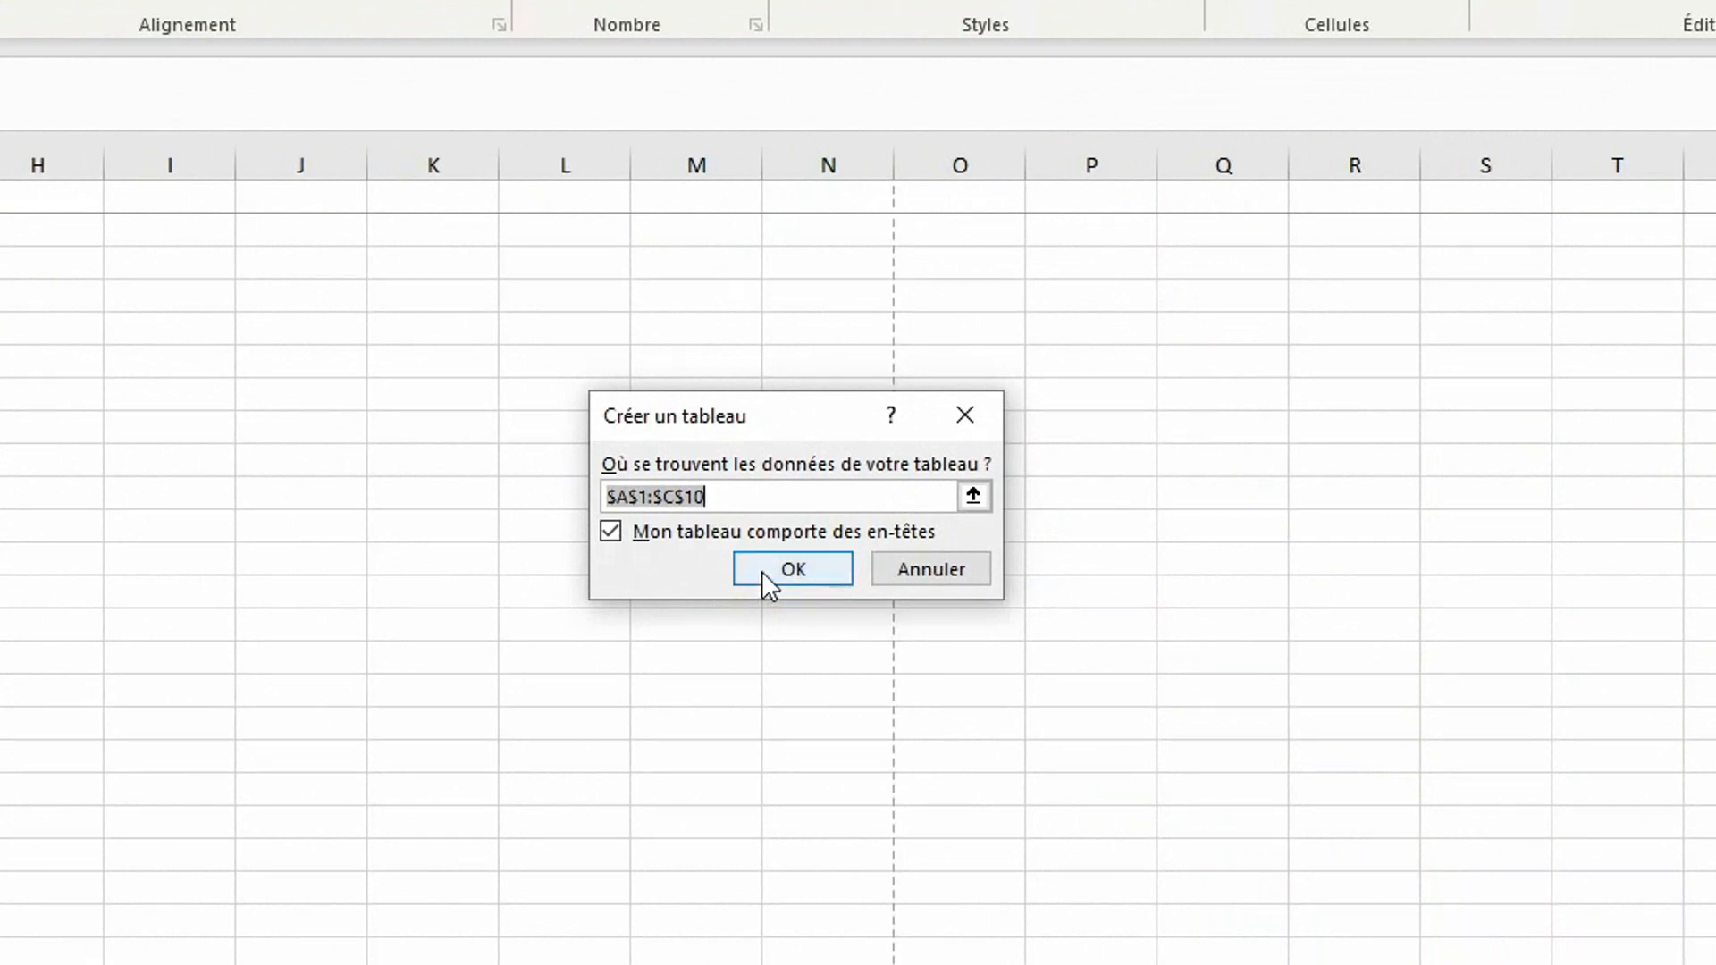
pyautogui.click(786, 567)
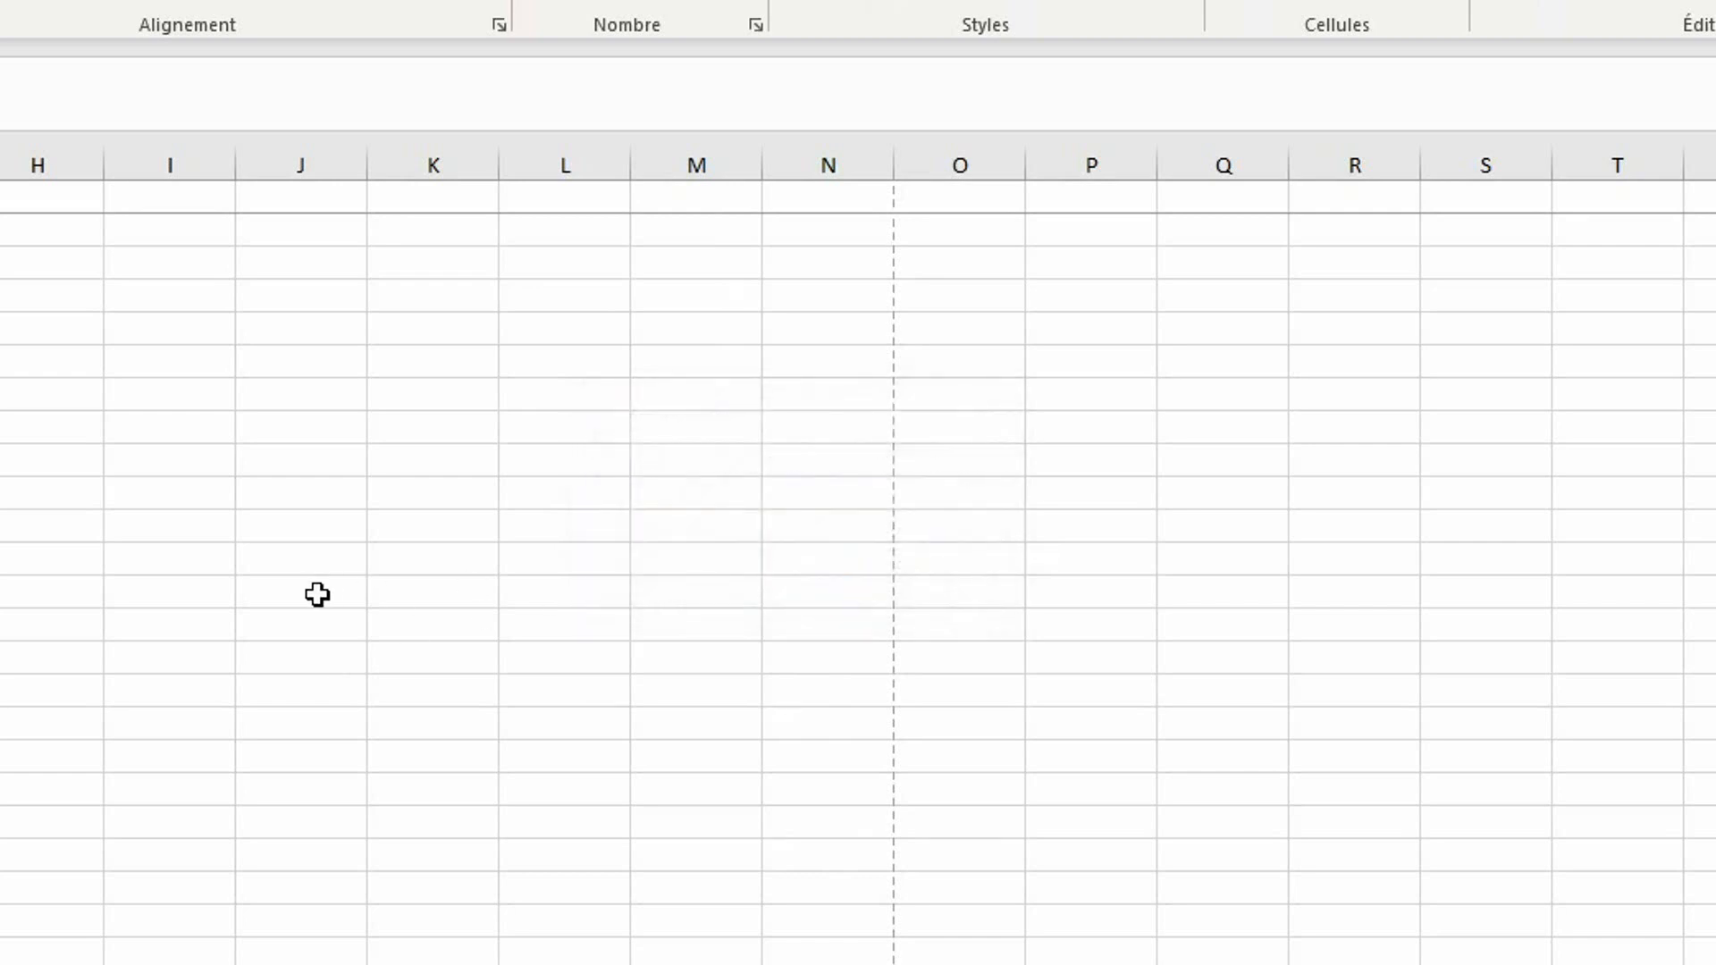
# - Register a fifth shortcut, Ctrl+Maj+B, with the sequence "lm" followed by repeated {RIGHT}, one {DOWN} and two {ENTER}, and save it
pyautogui.hotkey('ctrl', 'shift', 'r')
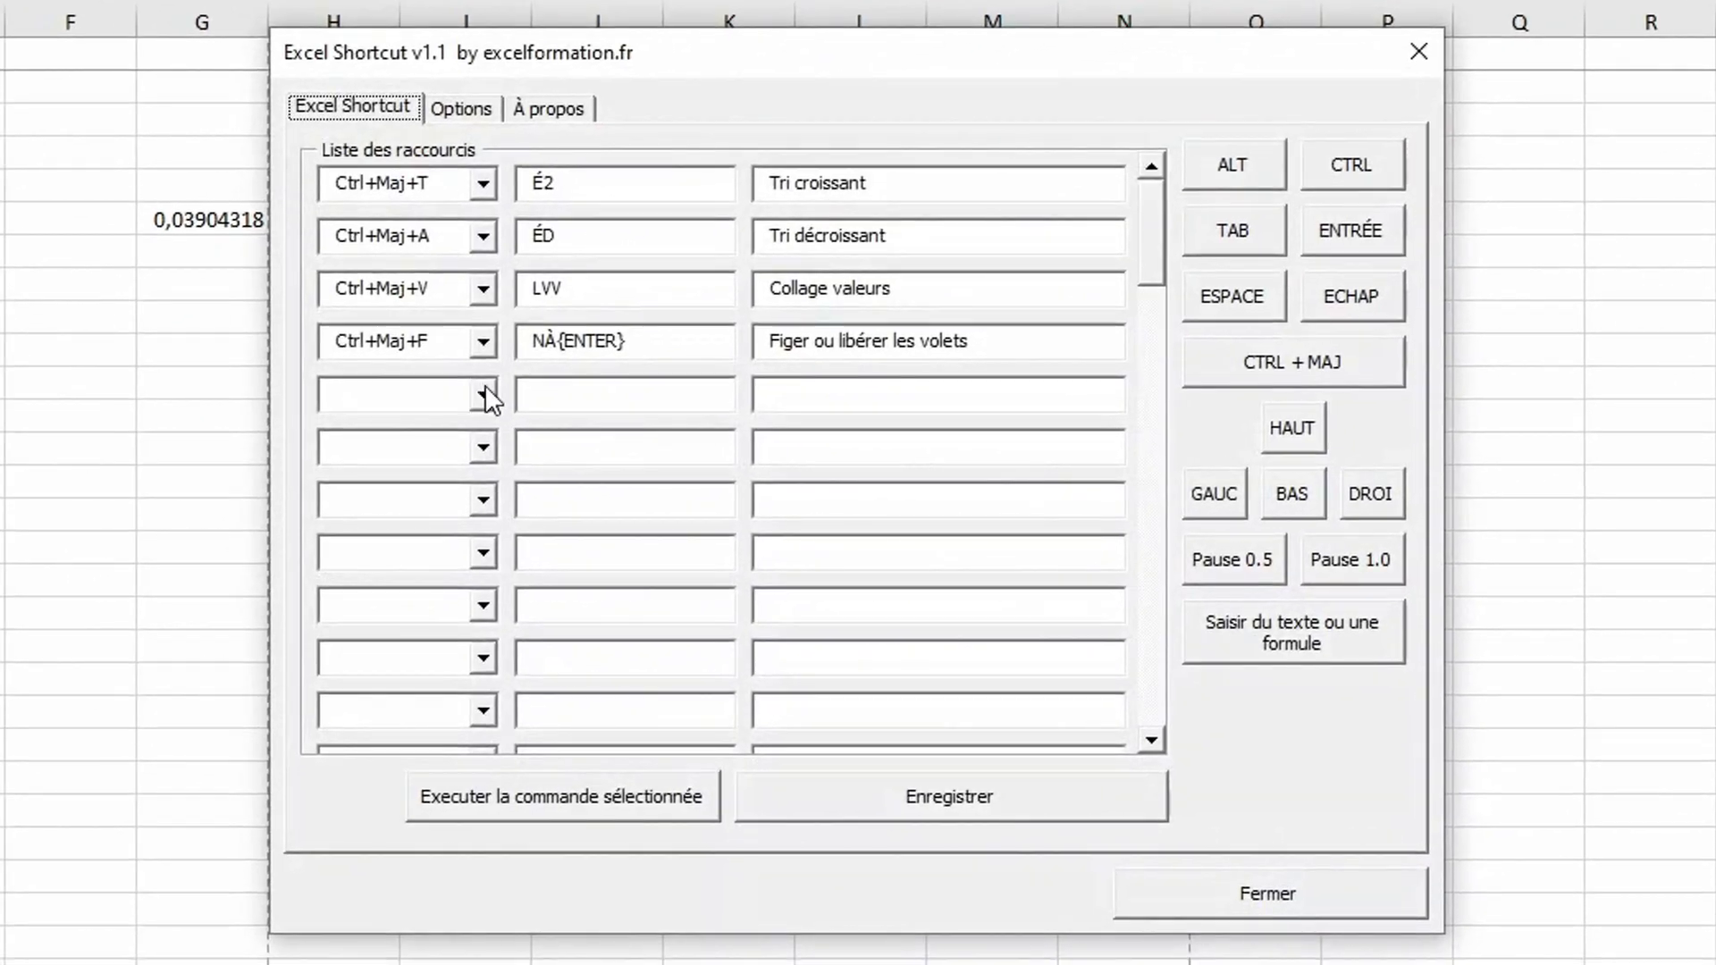
pyautogui.click(484, 393)
pyautogui.click(425, 447)
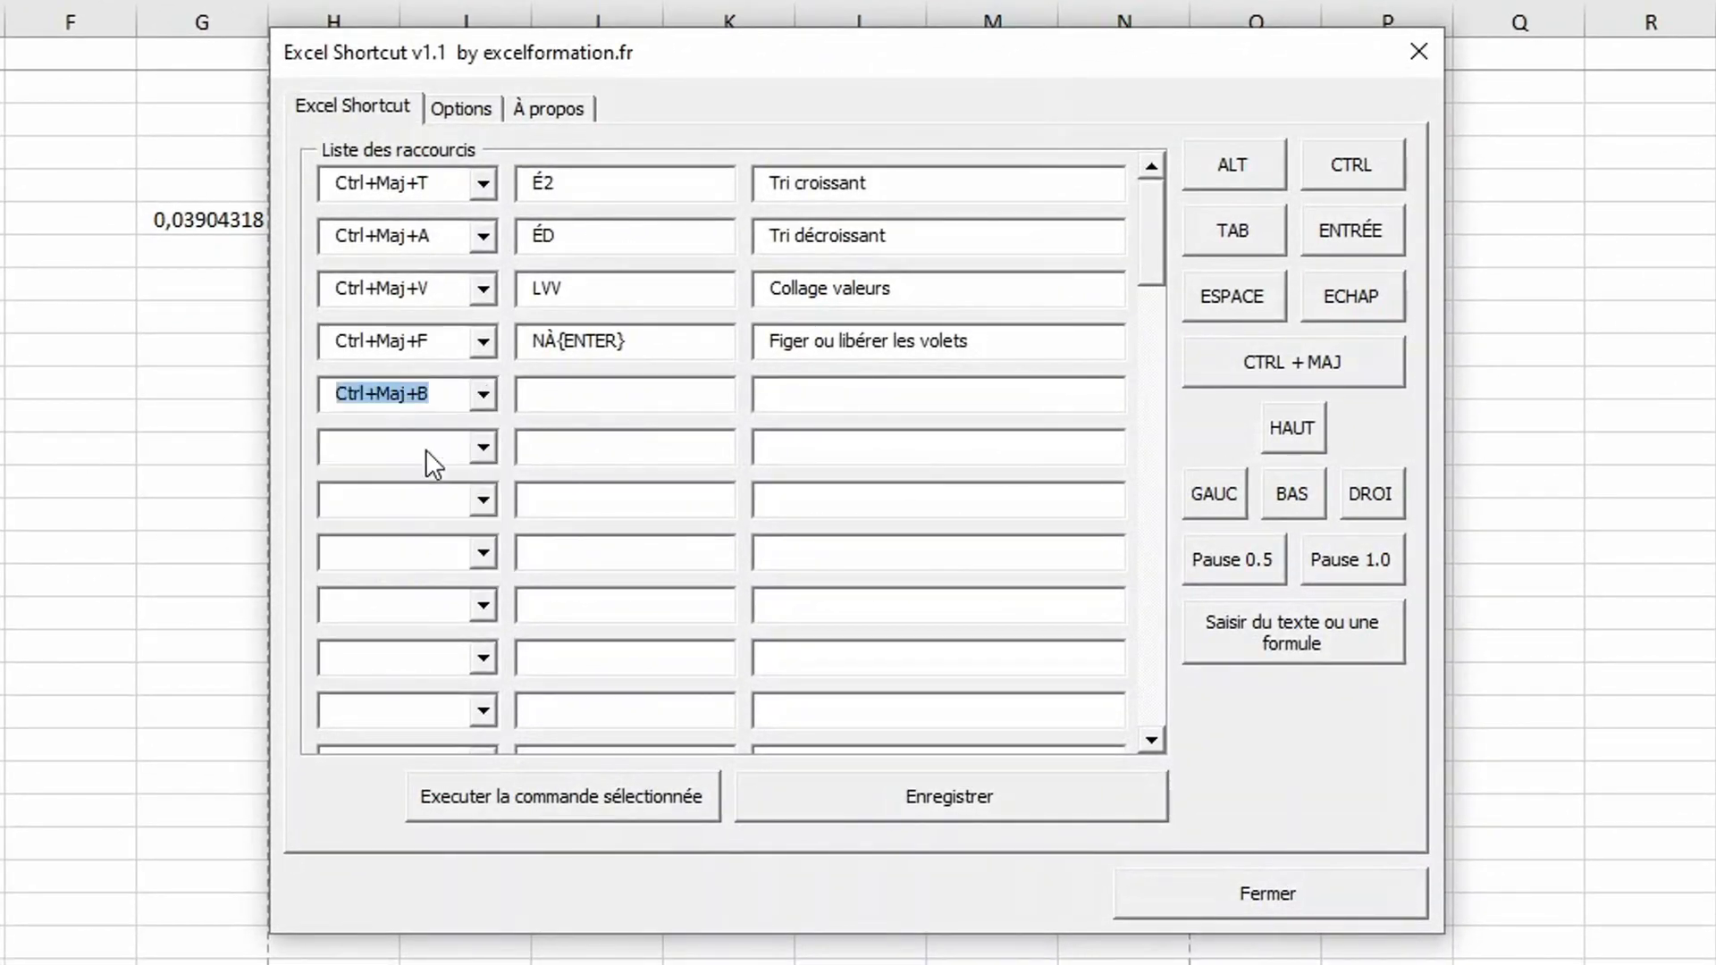
pyautogui.click(569, 403)
pyautogui.write('lm')
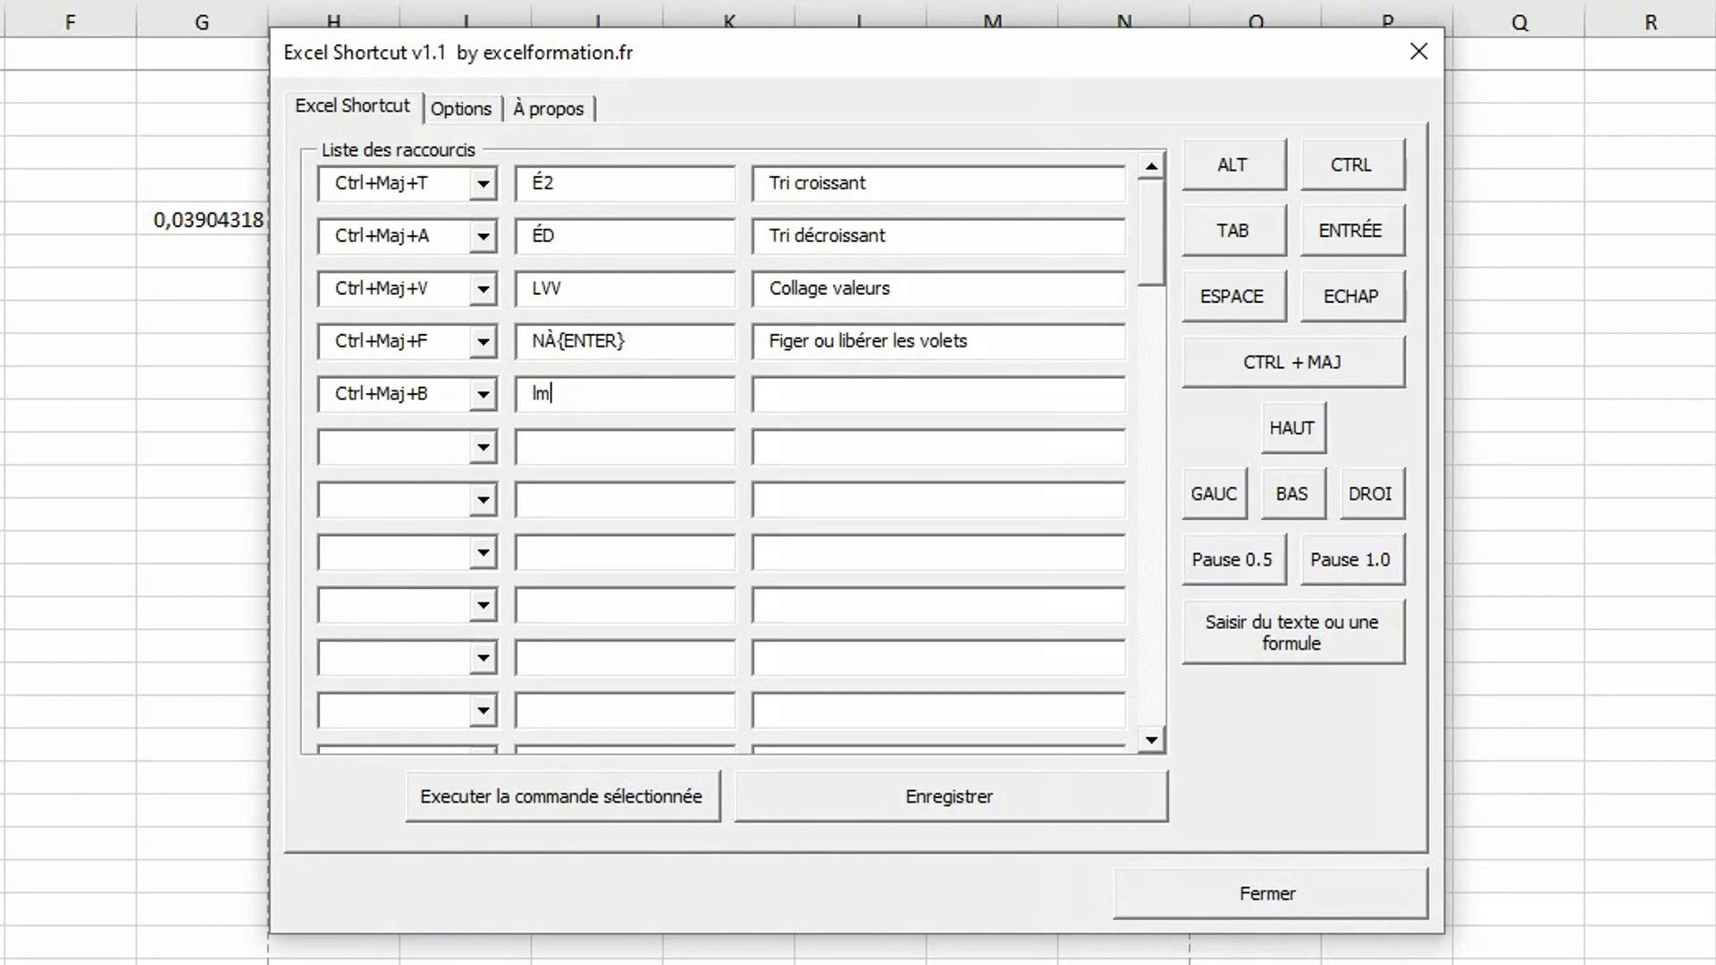
pyautogui.click(1370, 497)
pyautogui.click(1370, 497)
pyautogui.click(1369, 497)
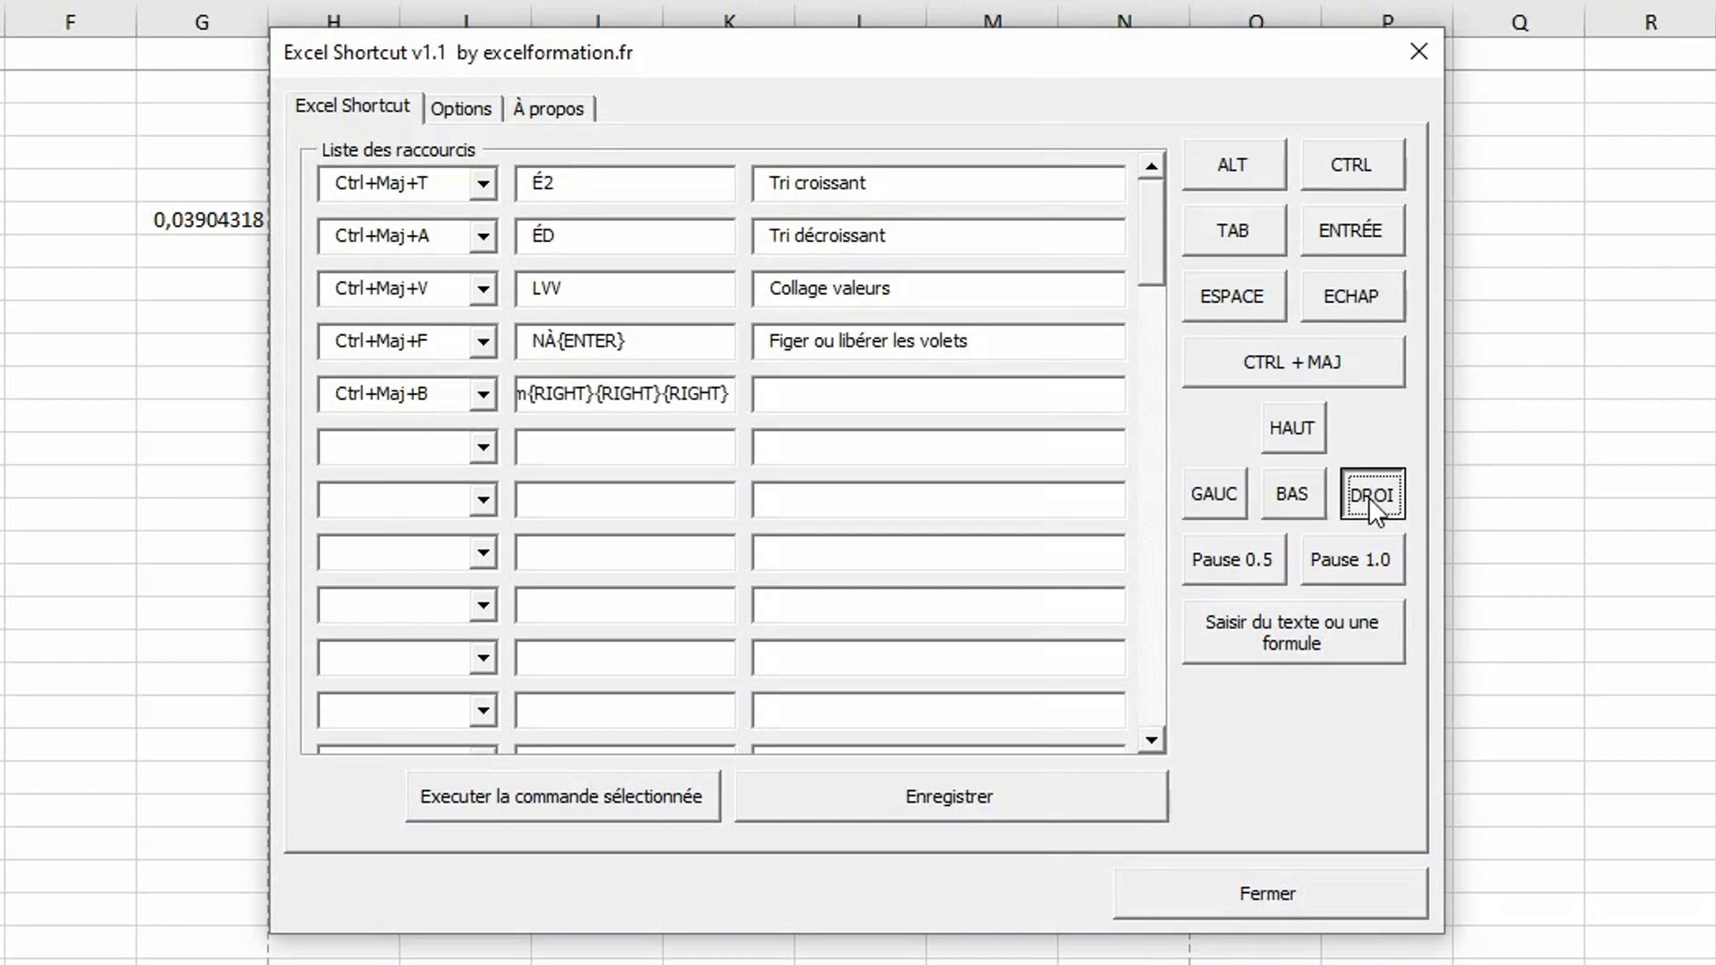
pyautogui.click(1370, 496)
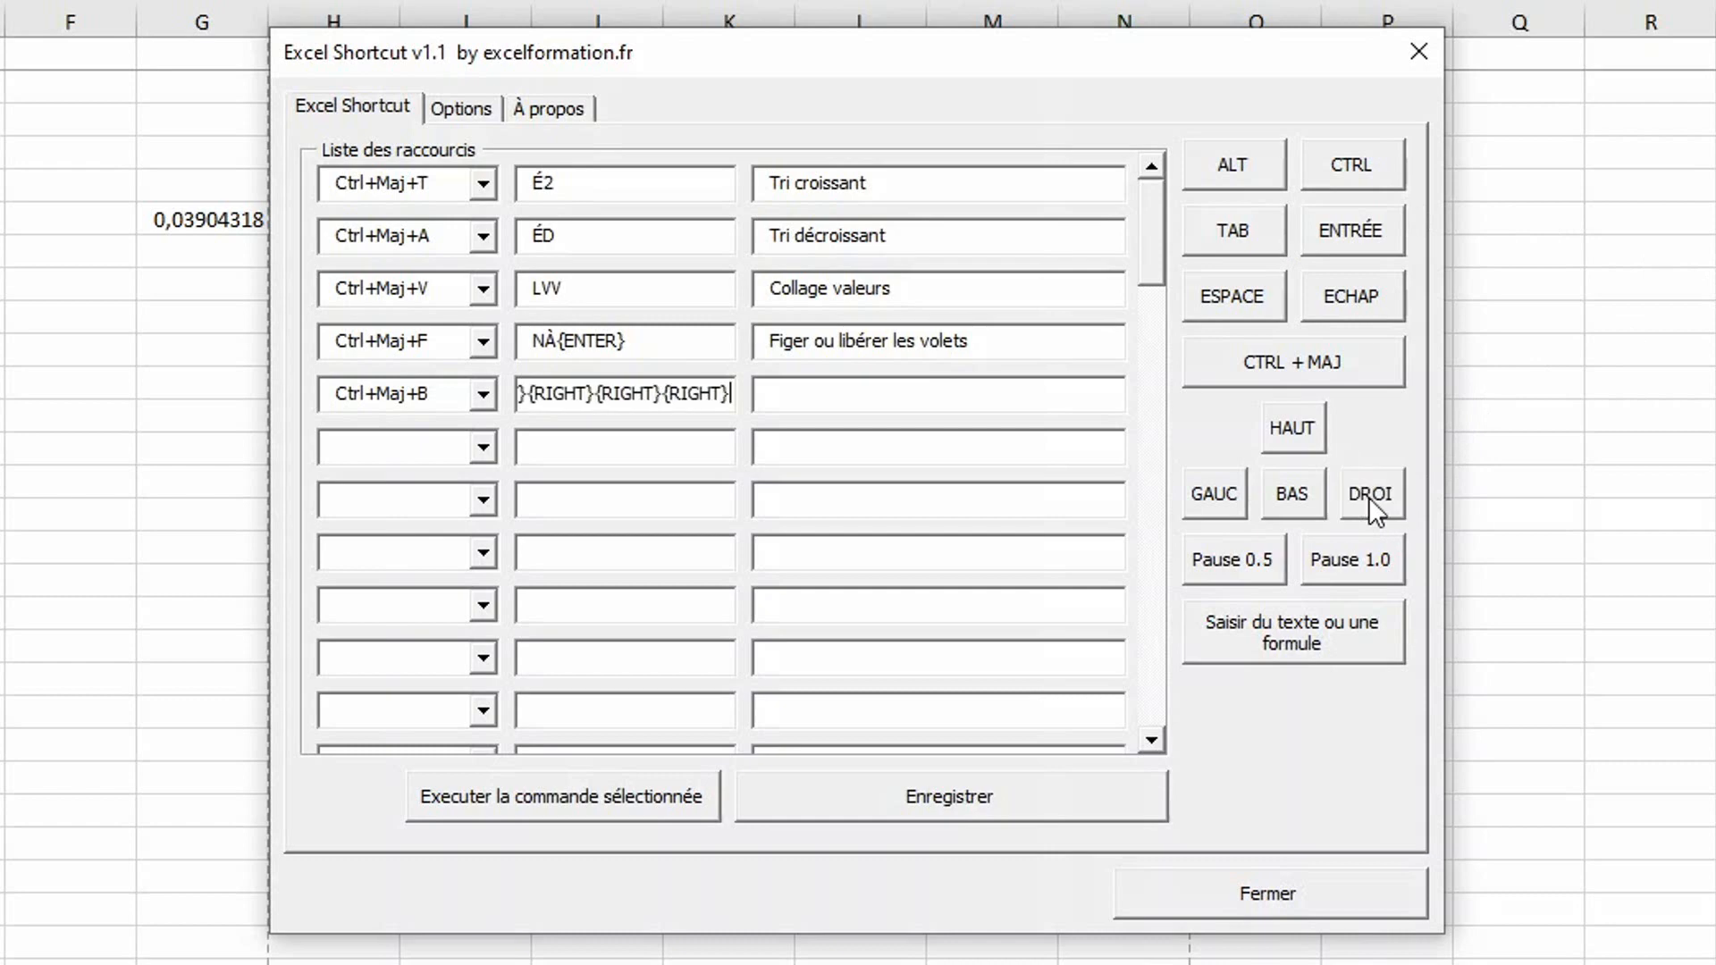
pyautogui.click(1298, 497)
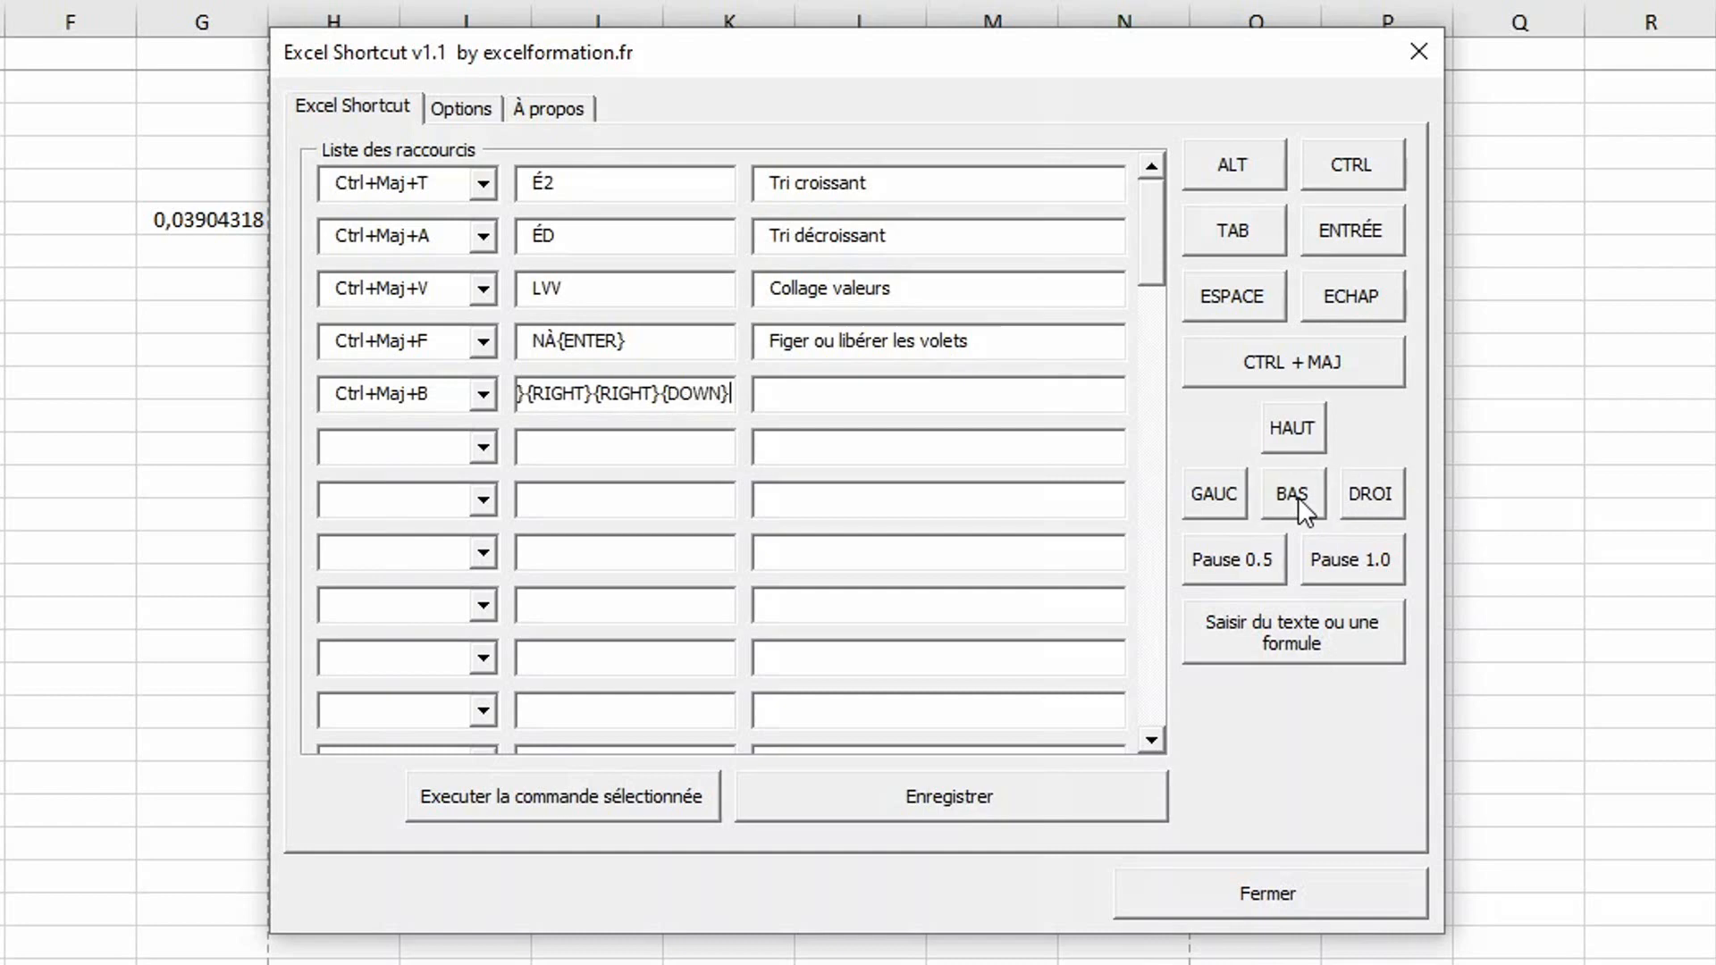
pyautogui.click(1360, 234)
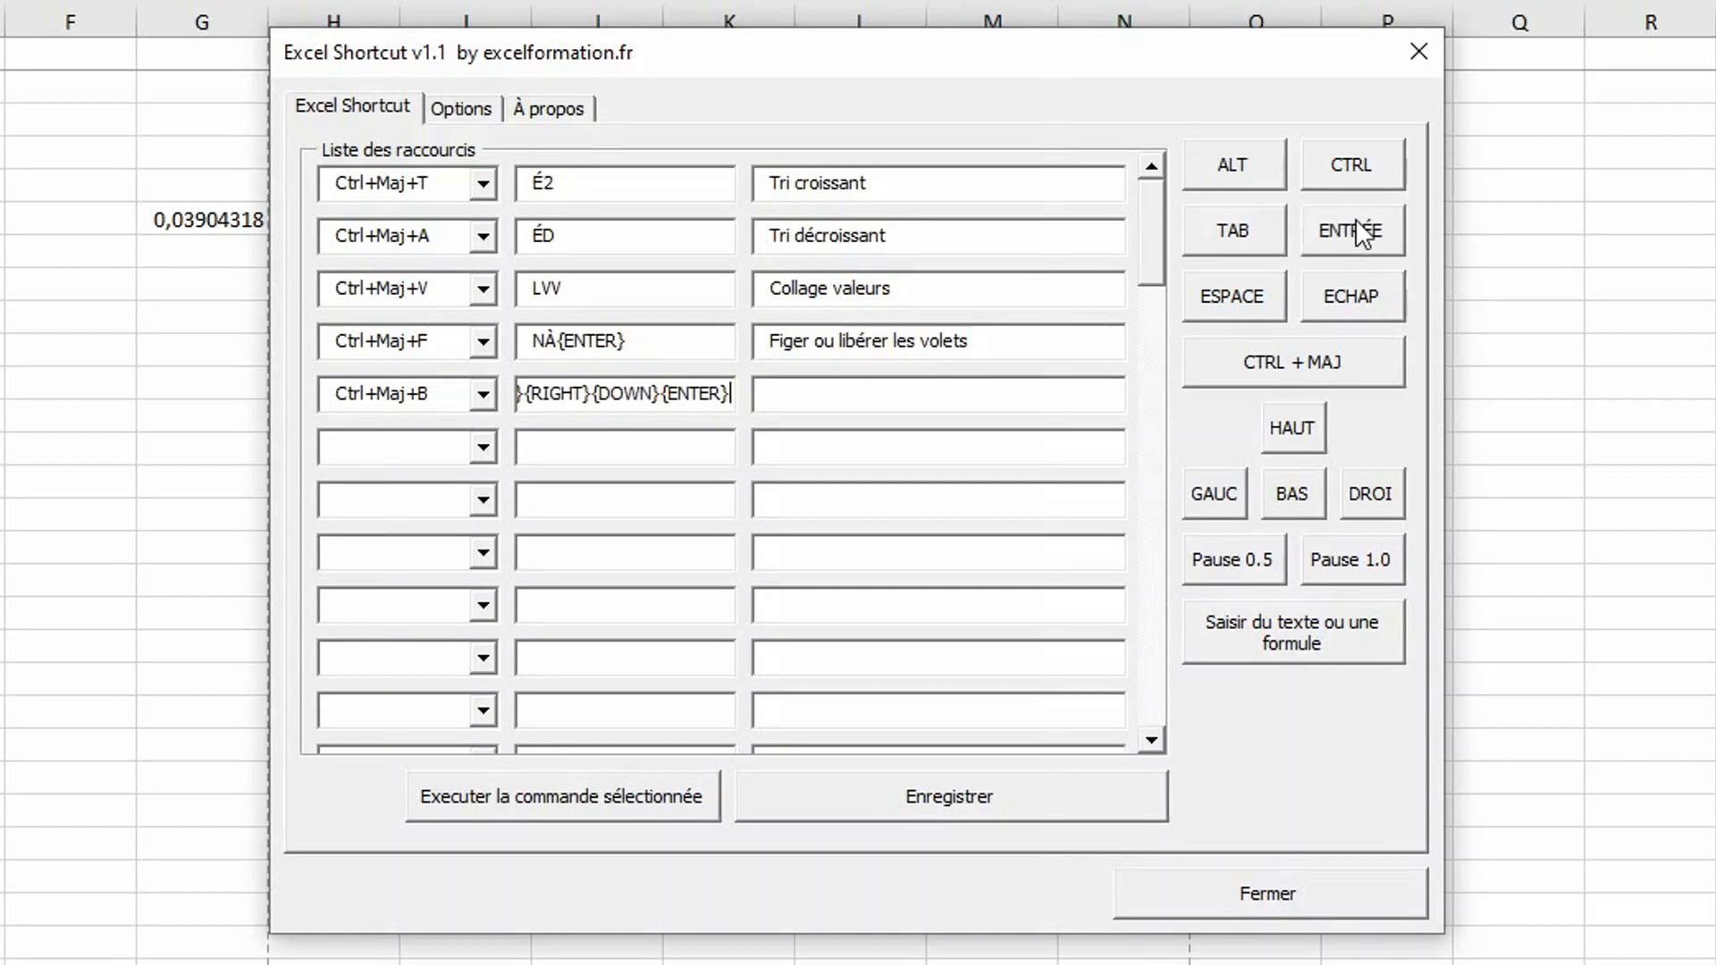
pyautogui.click(1361, 234)
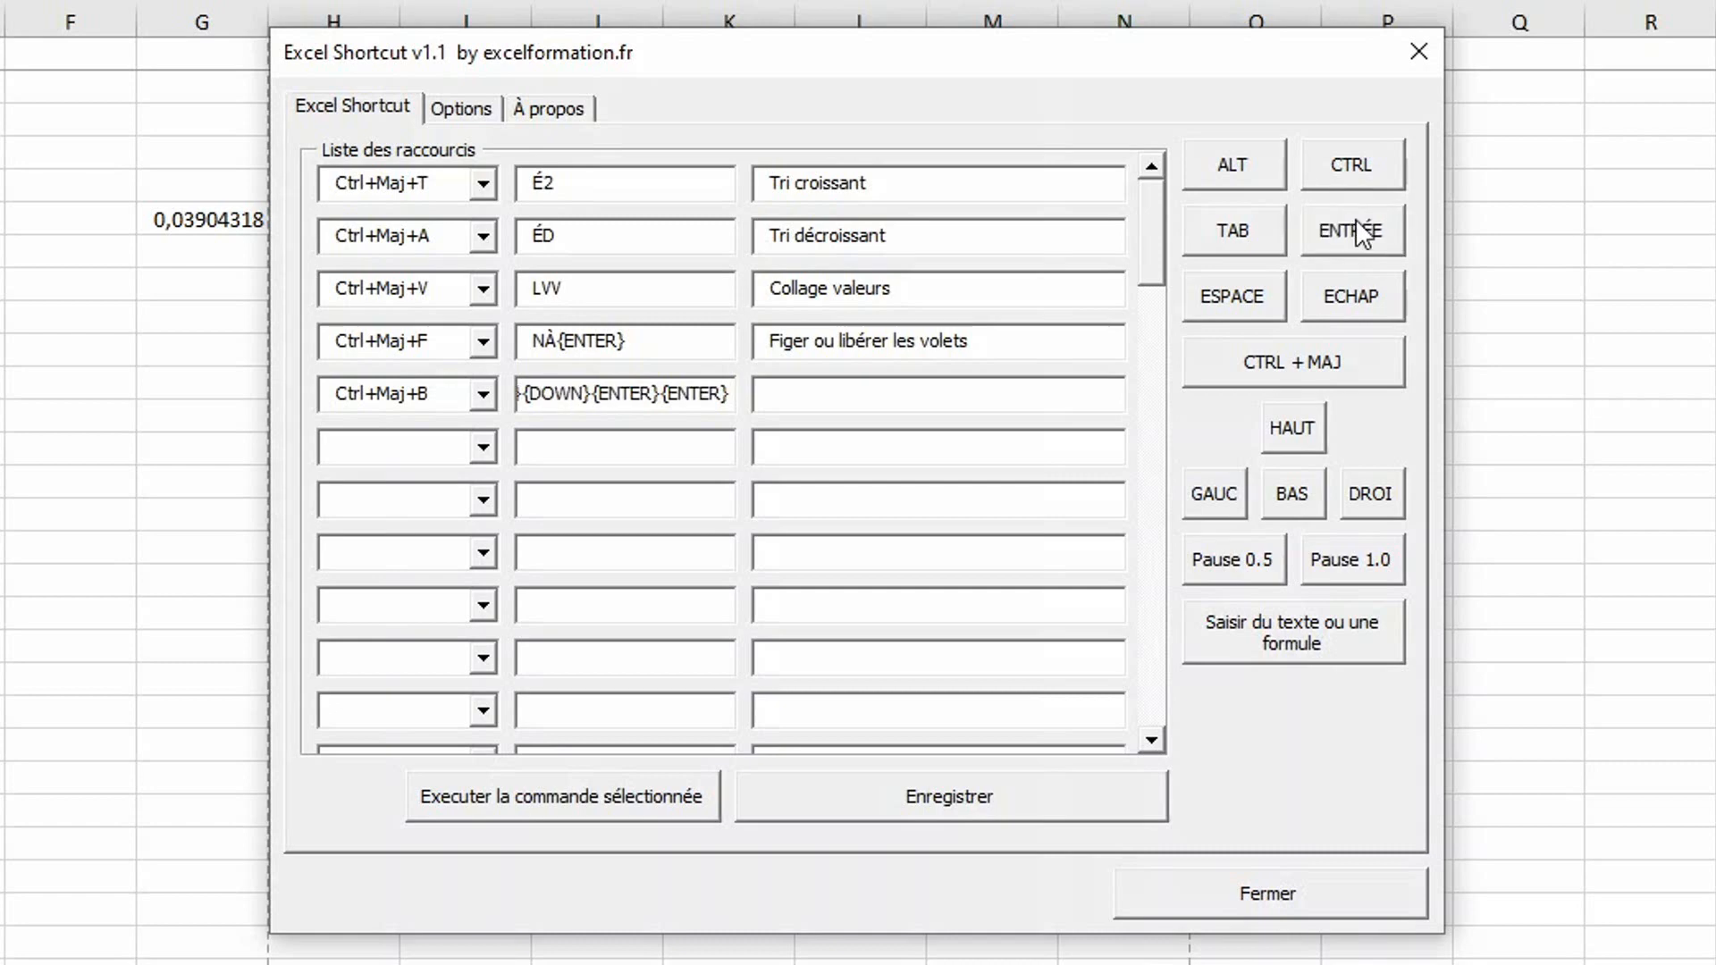
pyautogui.click(965, 808)
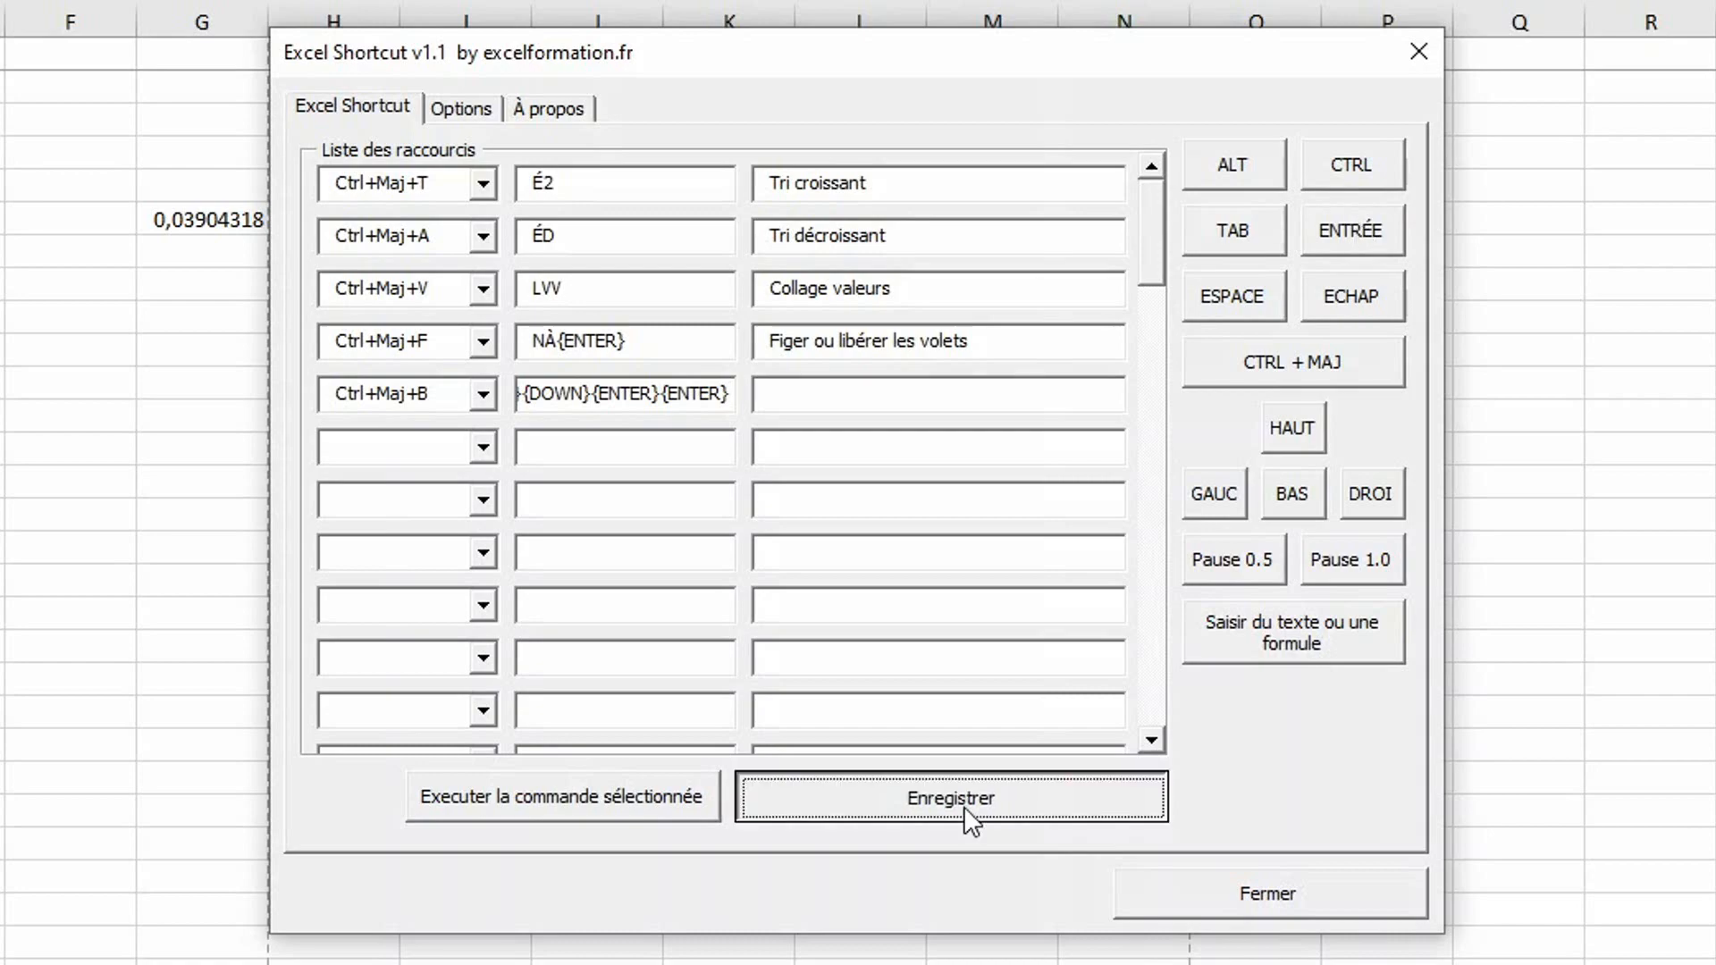
# - Close the shortcut manager and, from cell B6, format the data range A1:C10 as a light-blue banded table with headers
pyautogui.click(1193, 898)
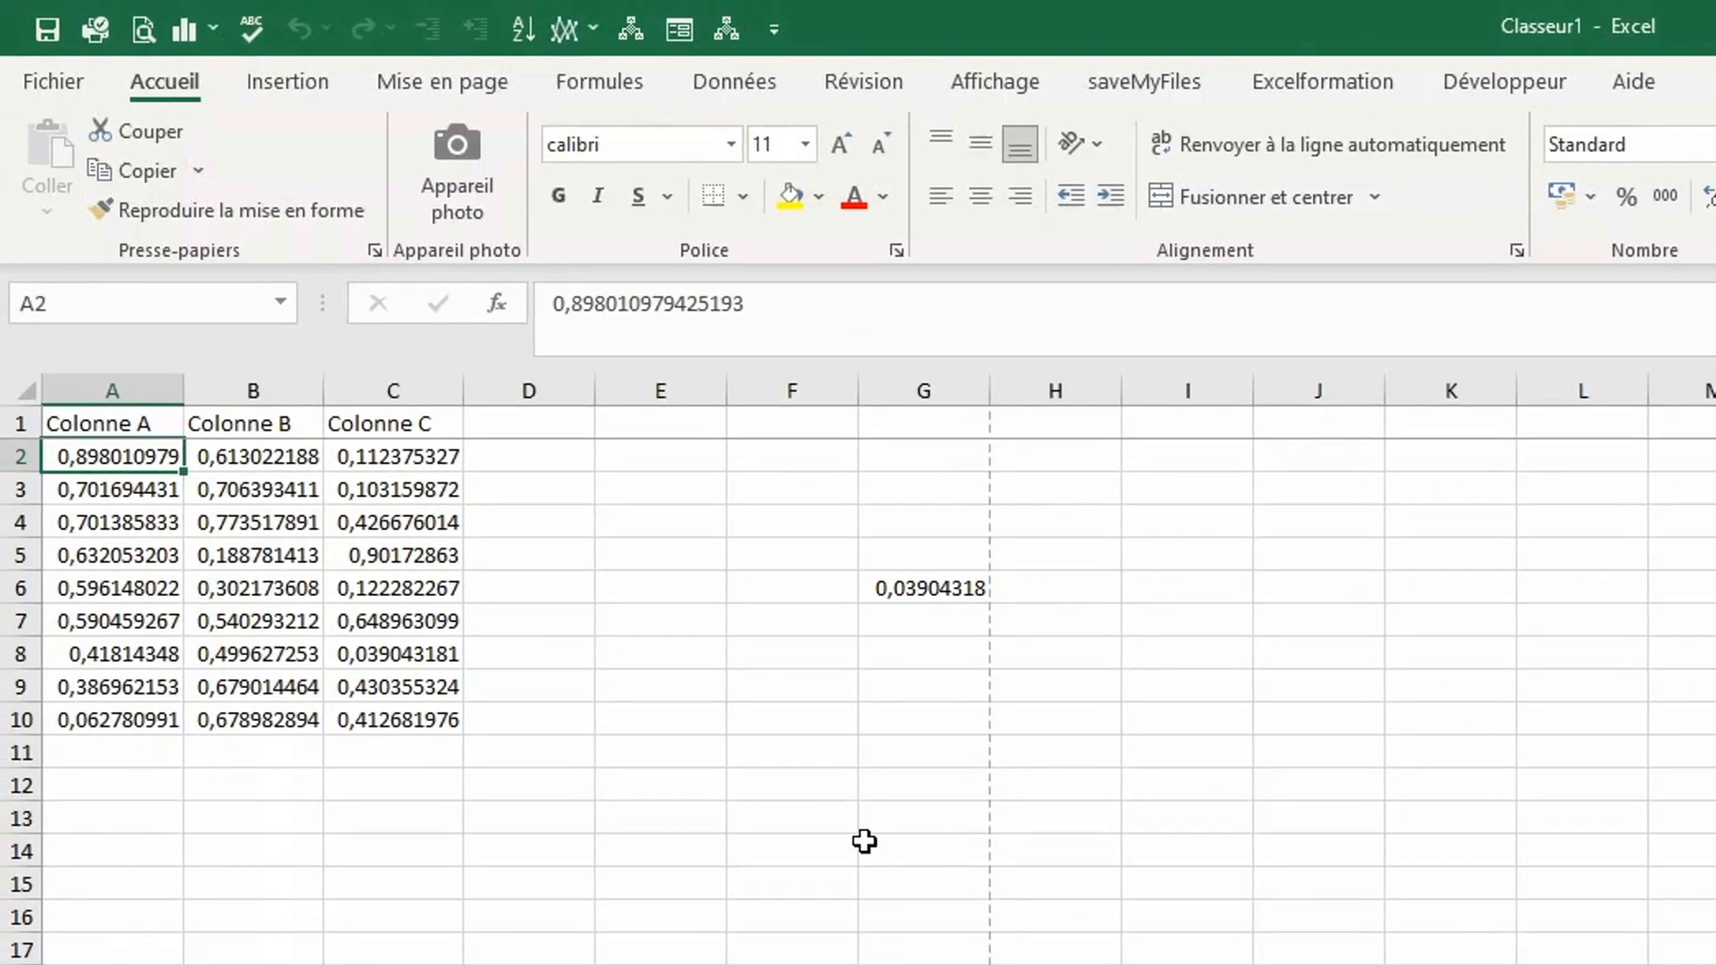
pyautogui.click(288, 597)
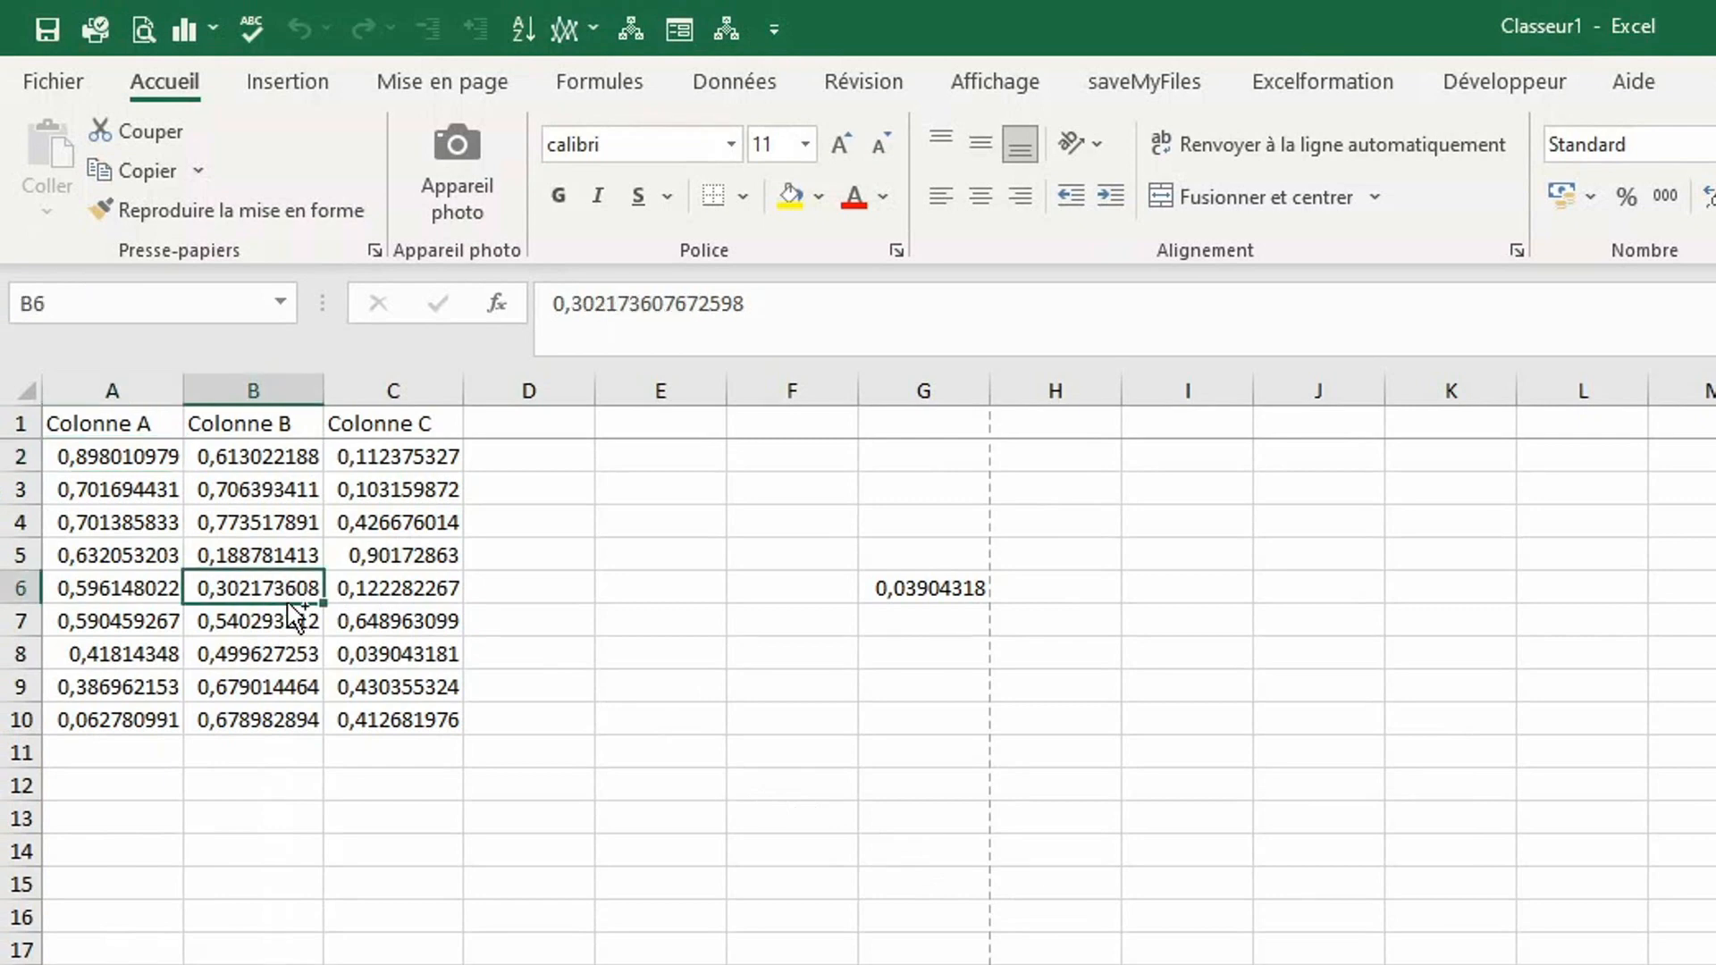
pyautogui.hotkey('ctrl', 't')
pyautogui.press('Return')
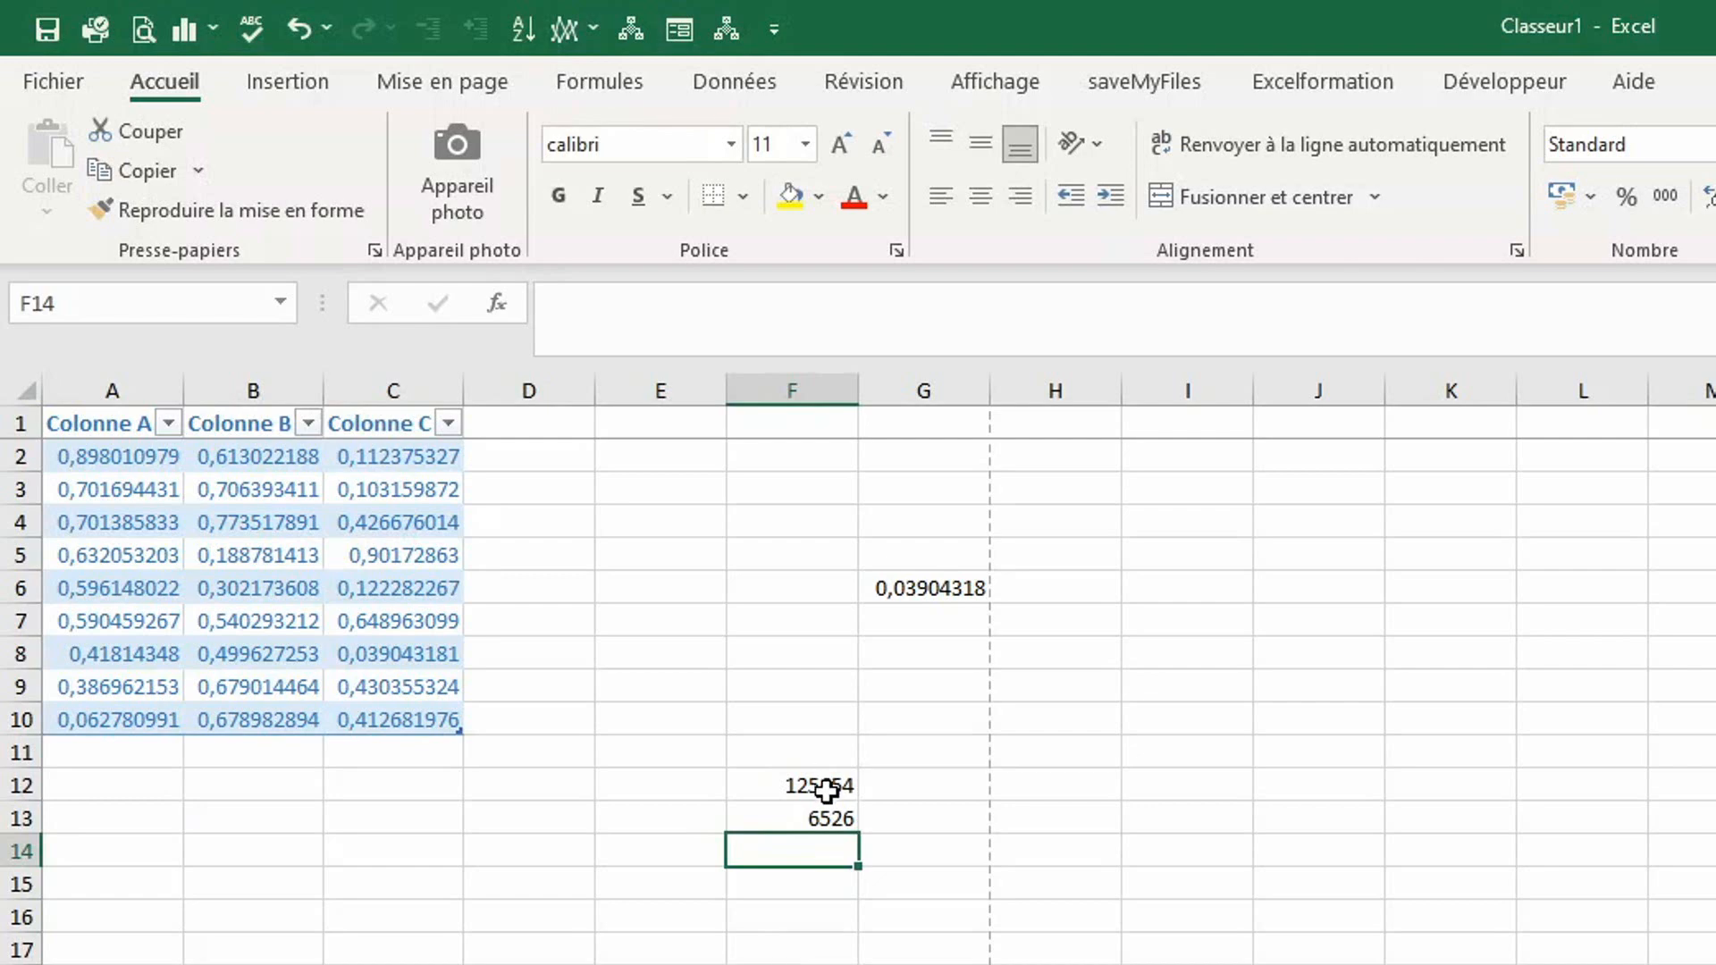
# - Select cells F12:F13 and open their number format settings
pyautogui.moveTo(825, 789); pyautogui.dragTo(825, 816)
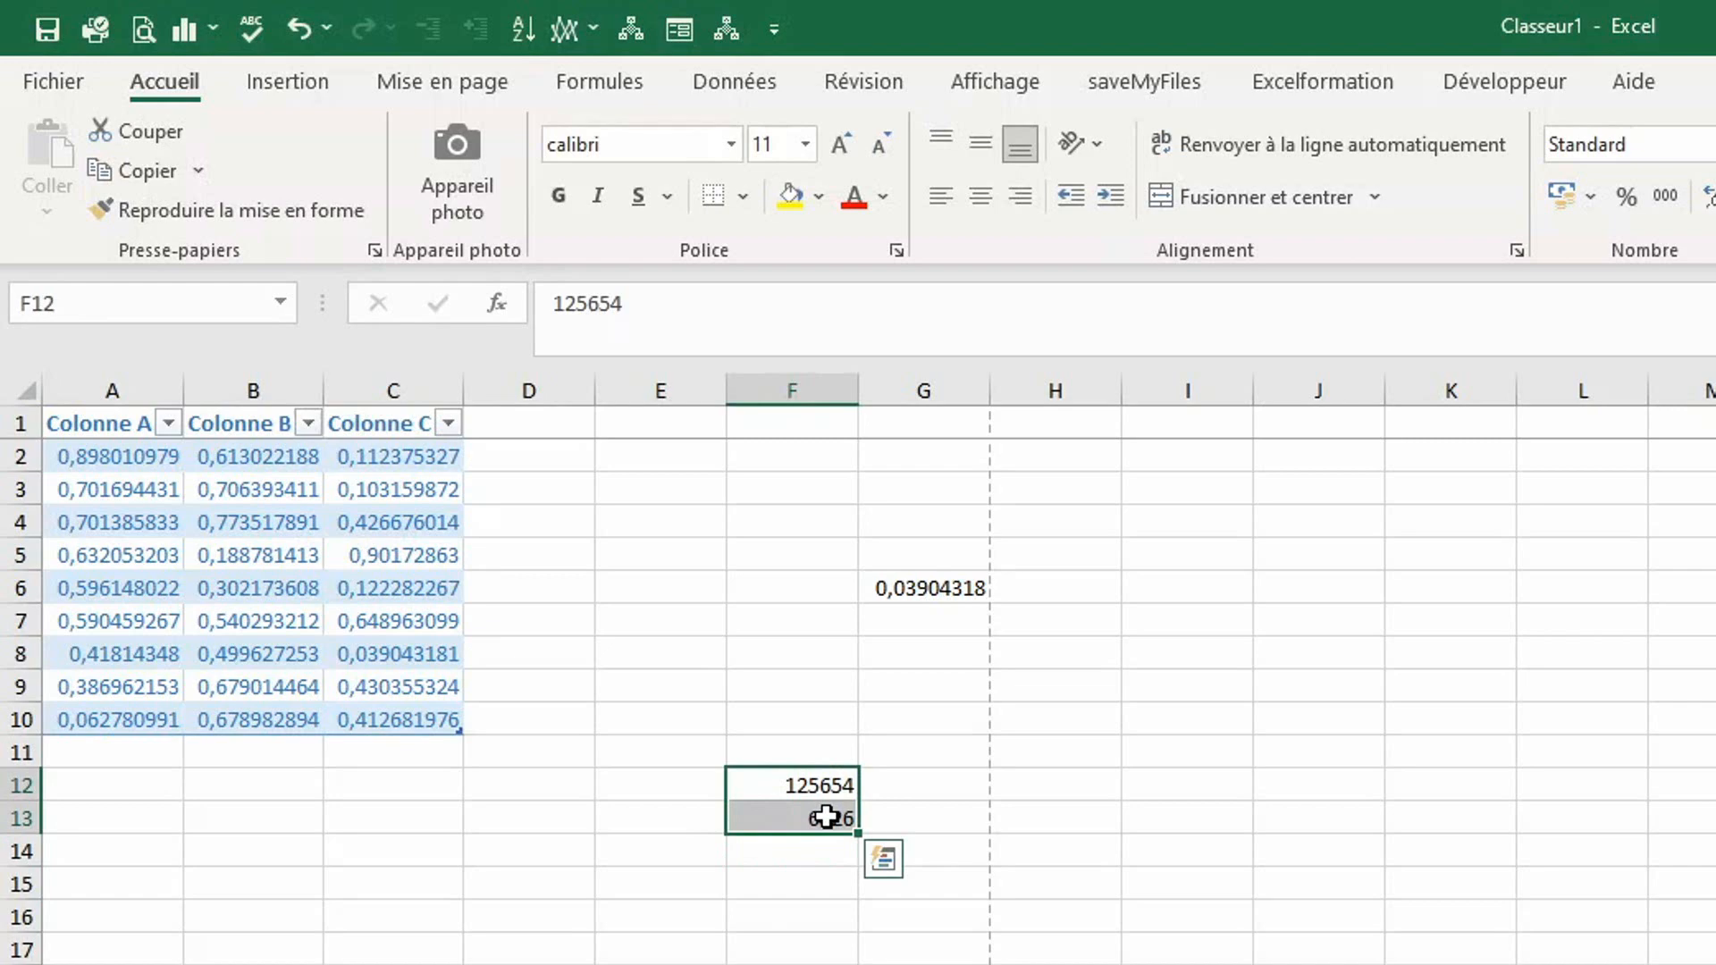
pyautogui.press('alt')
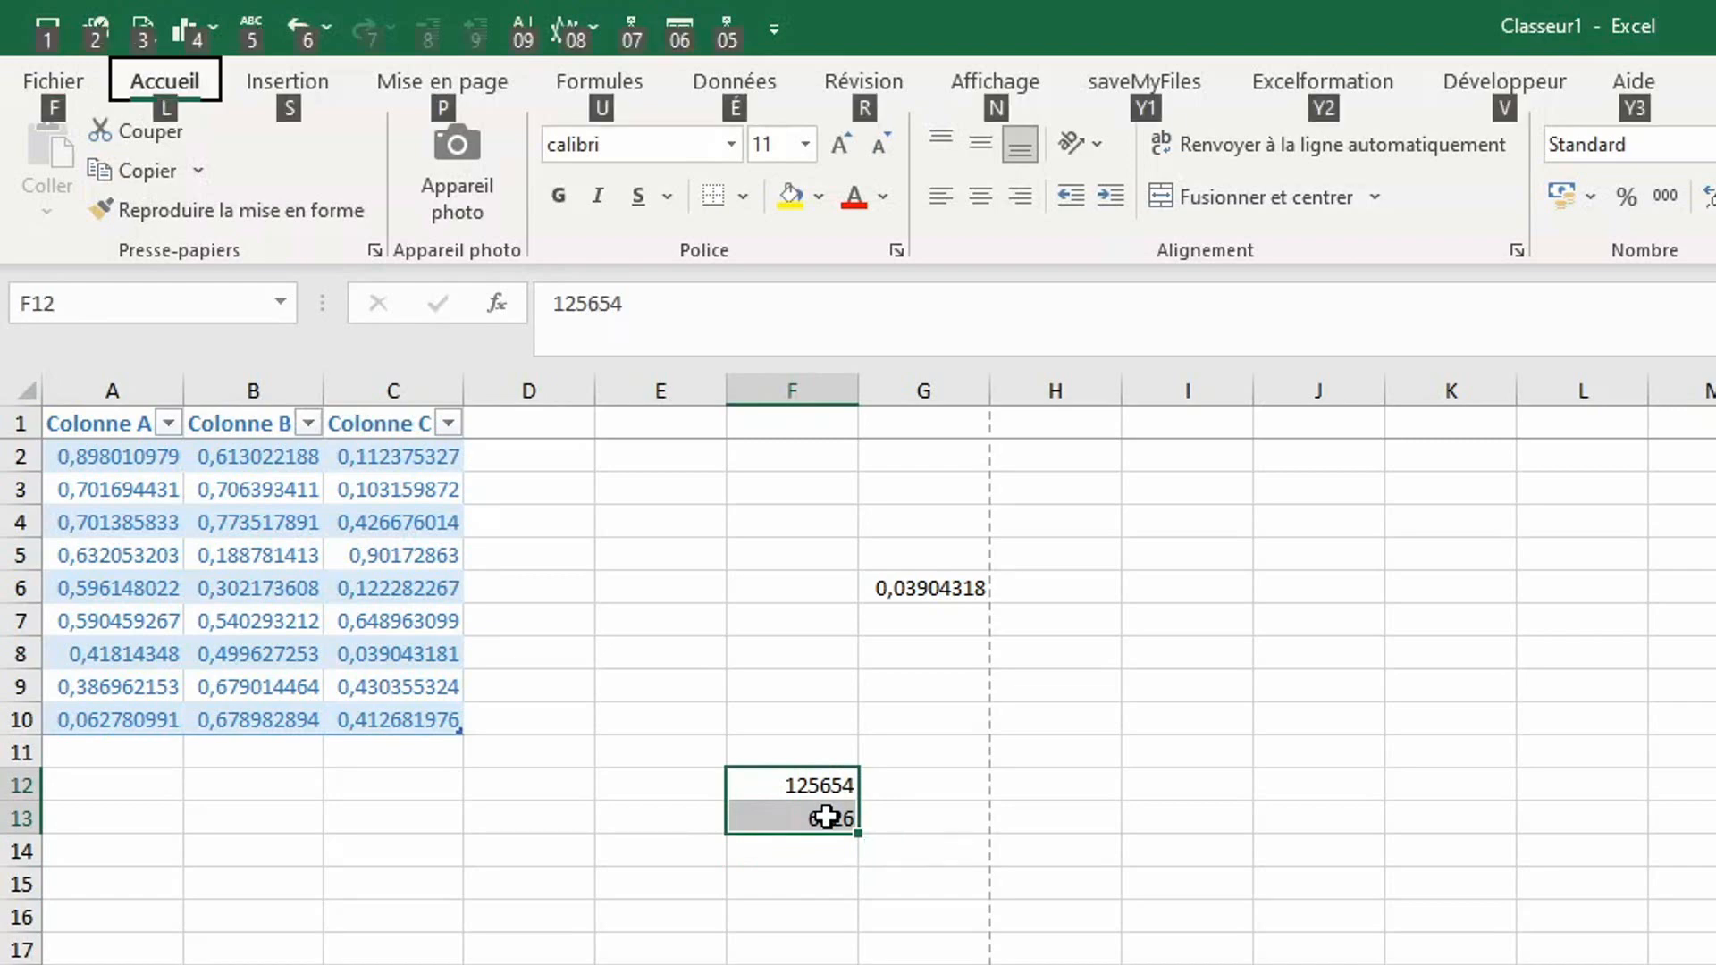
pyautogui.press('Escape')
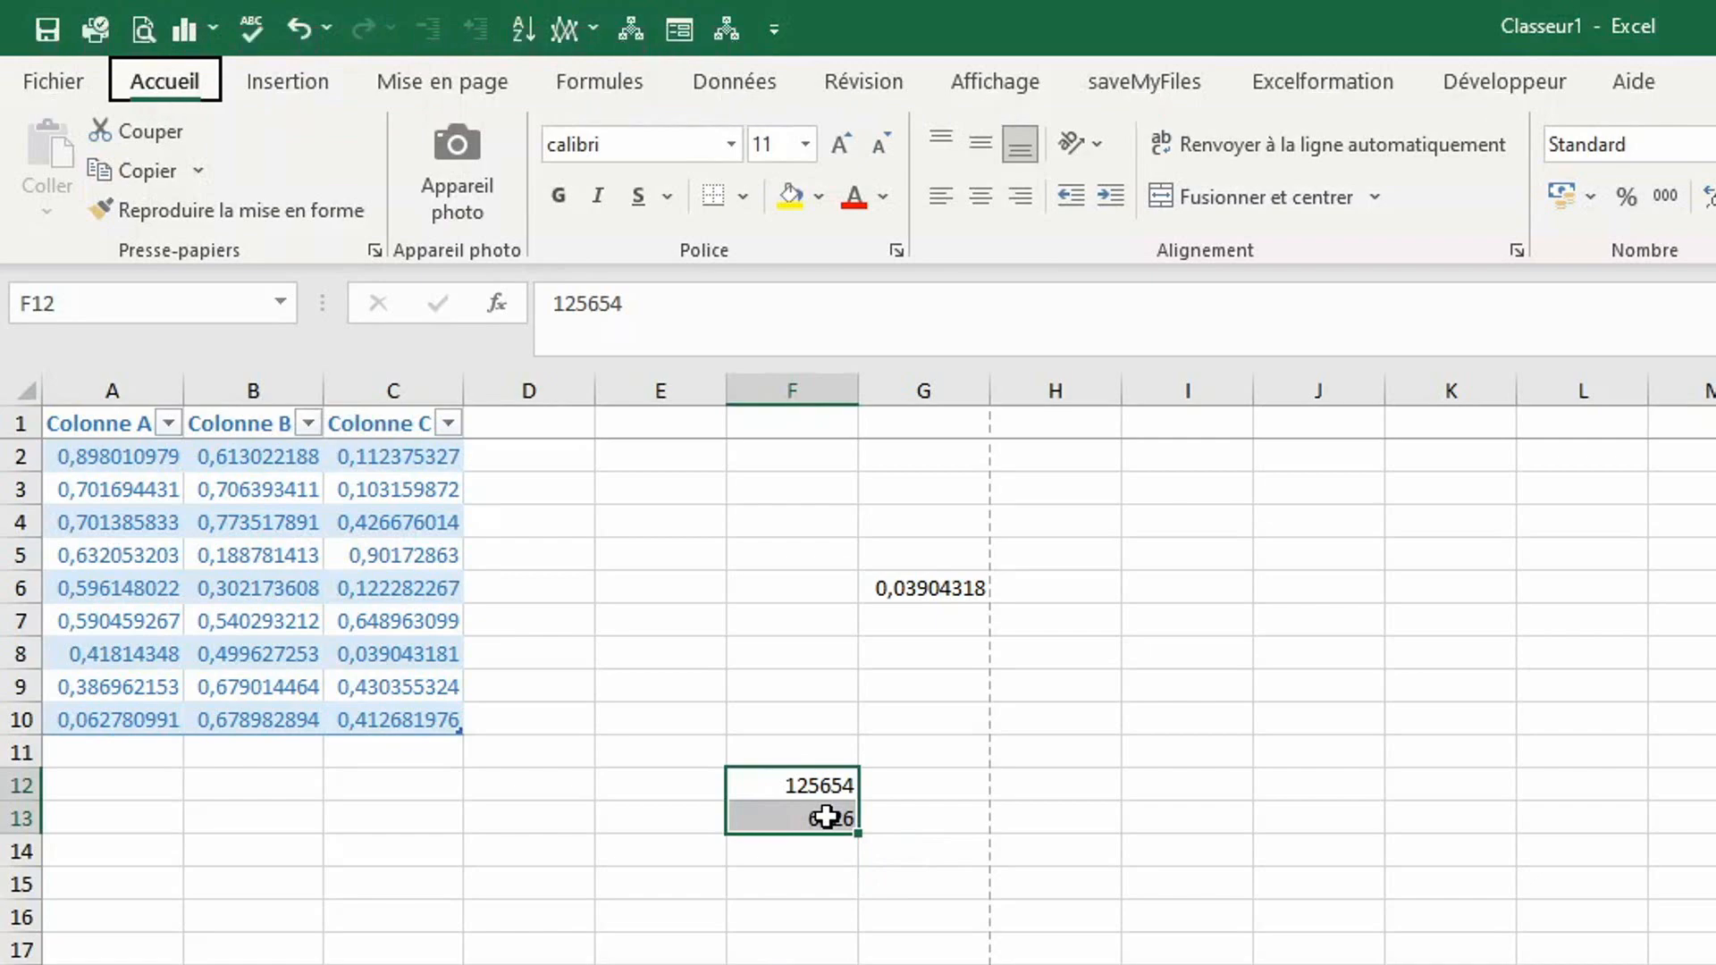
pyautogui.hotkey('alt', 'h')
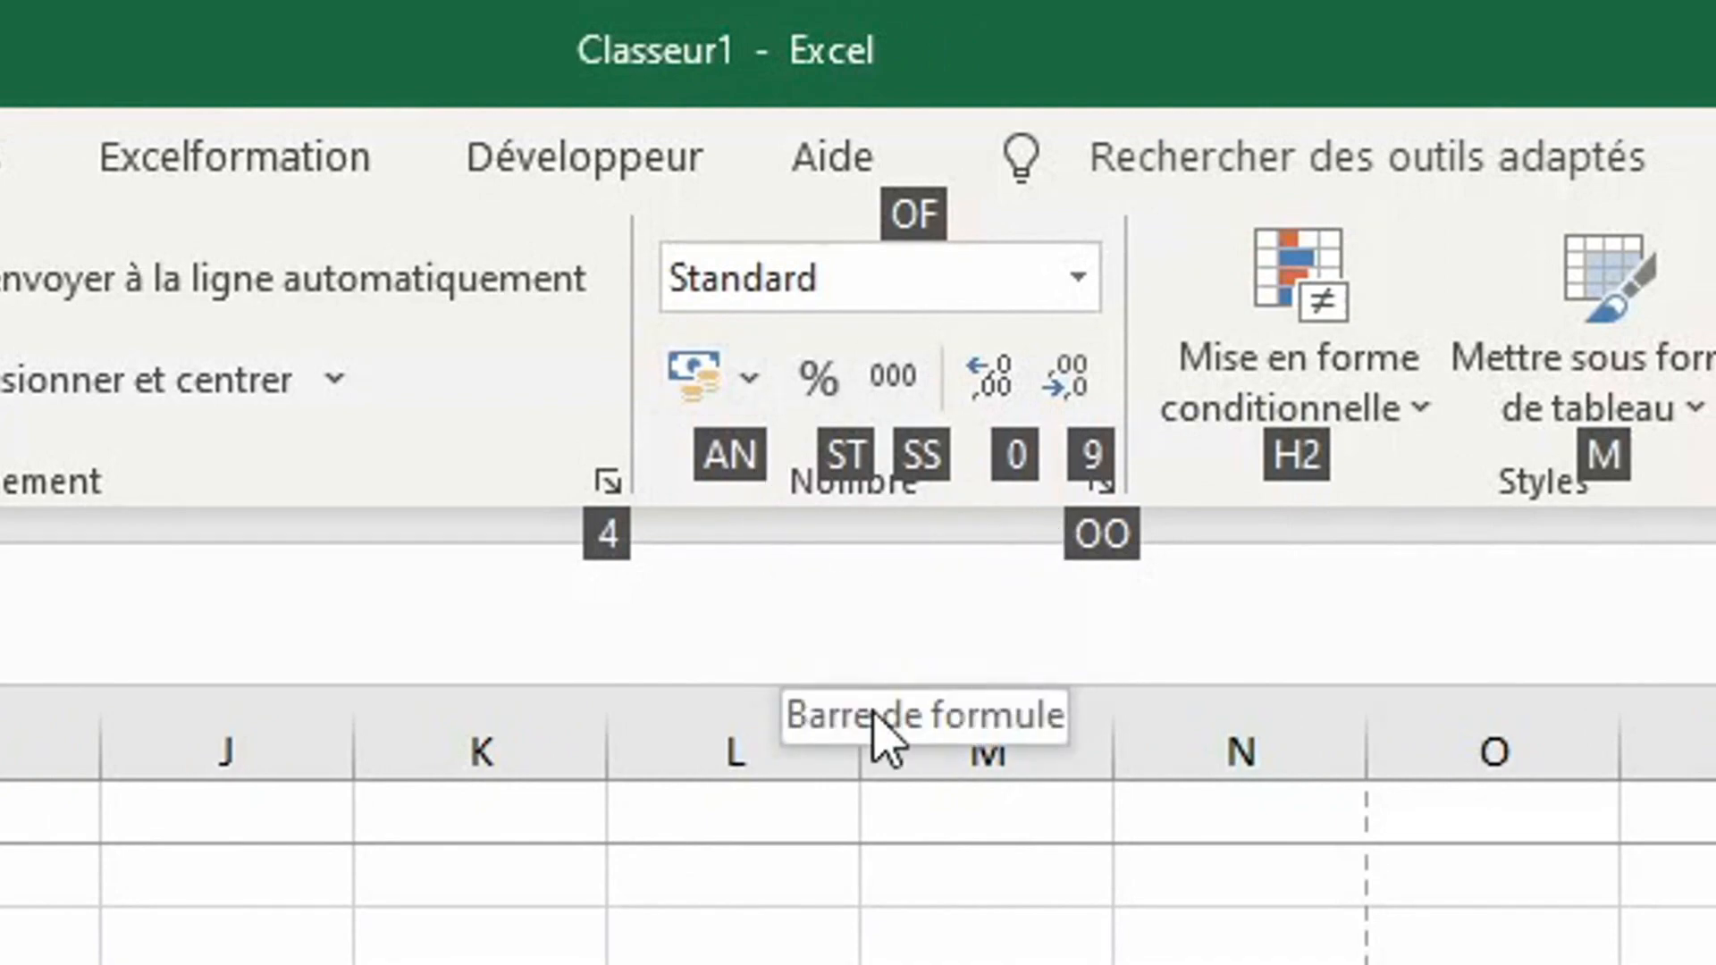
pyautogui.press('o')
pyautogui.press('o')
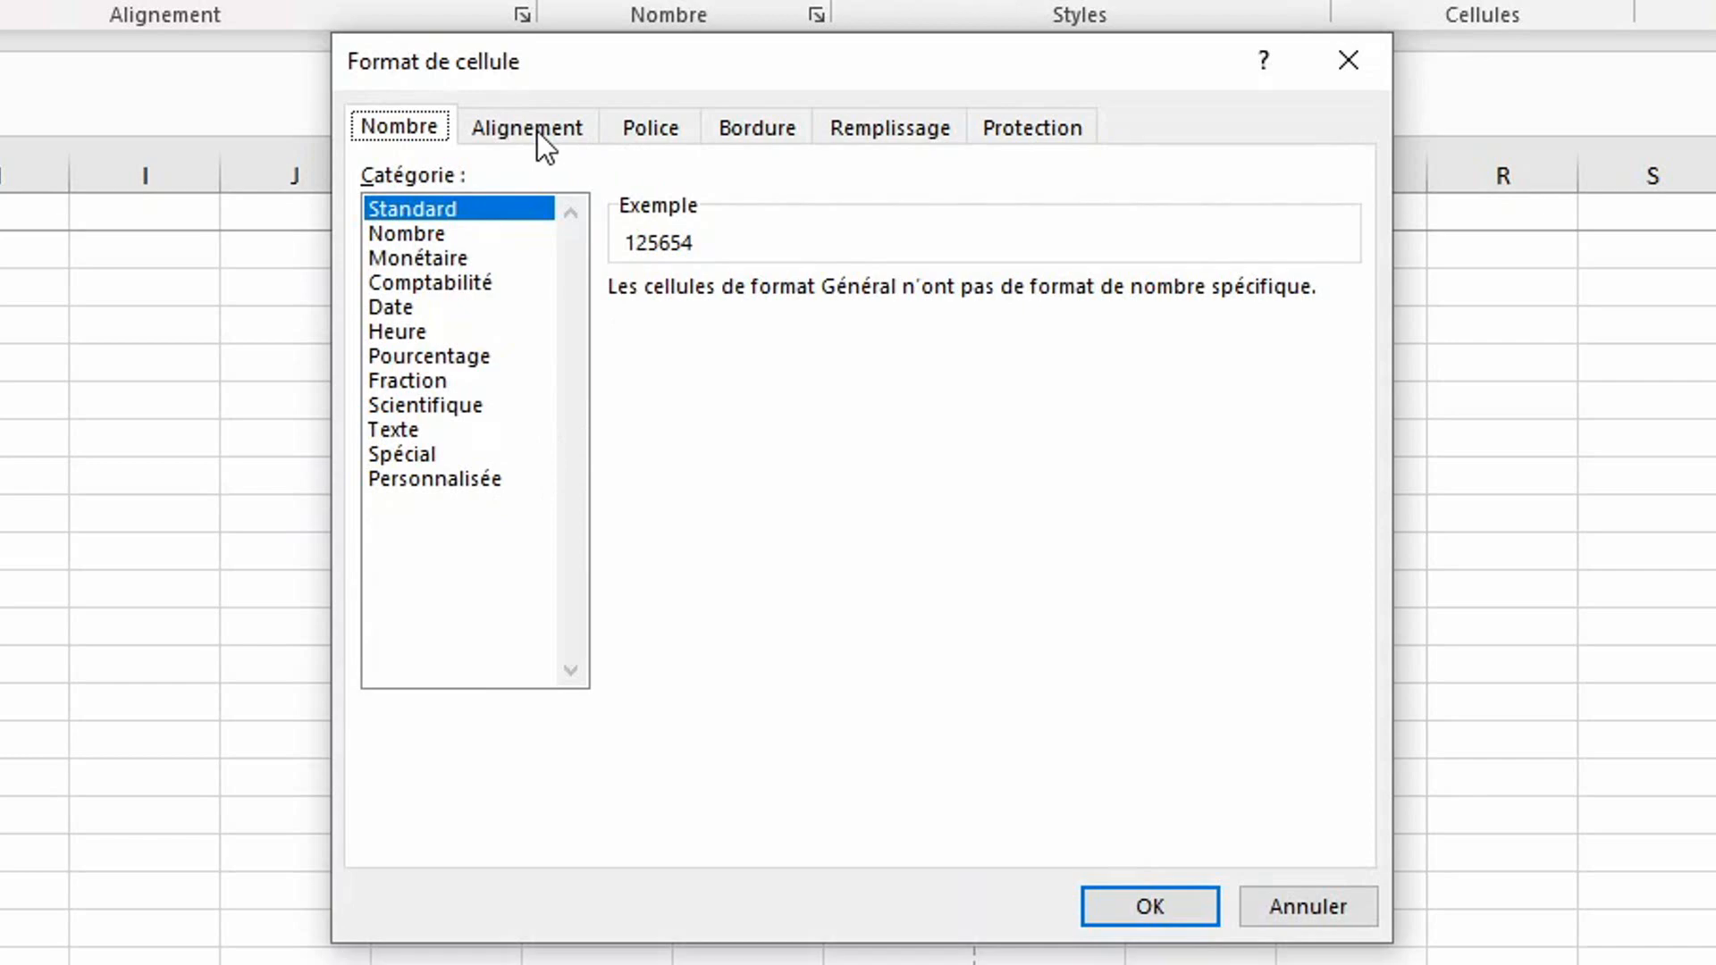
# - Compare the Pourcentage, Personnalisée and Scientifique number categories for cells F12:F13 in the format preview
pyautogui.press('Tab')
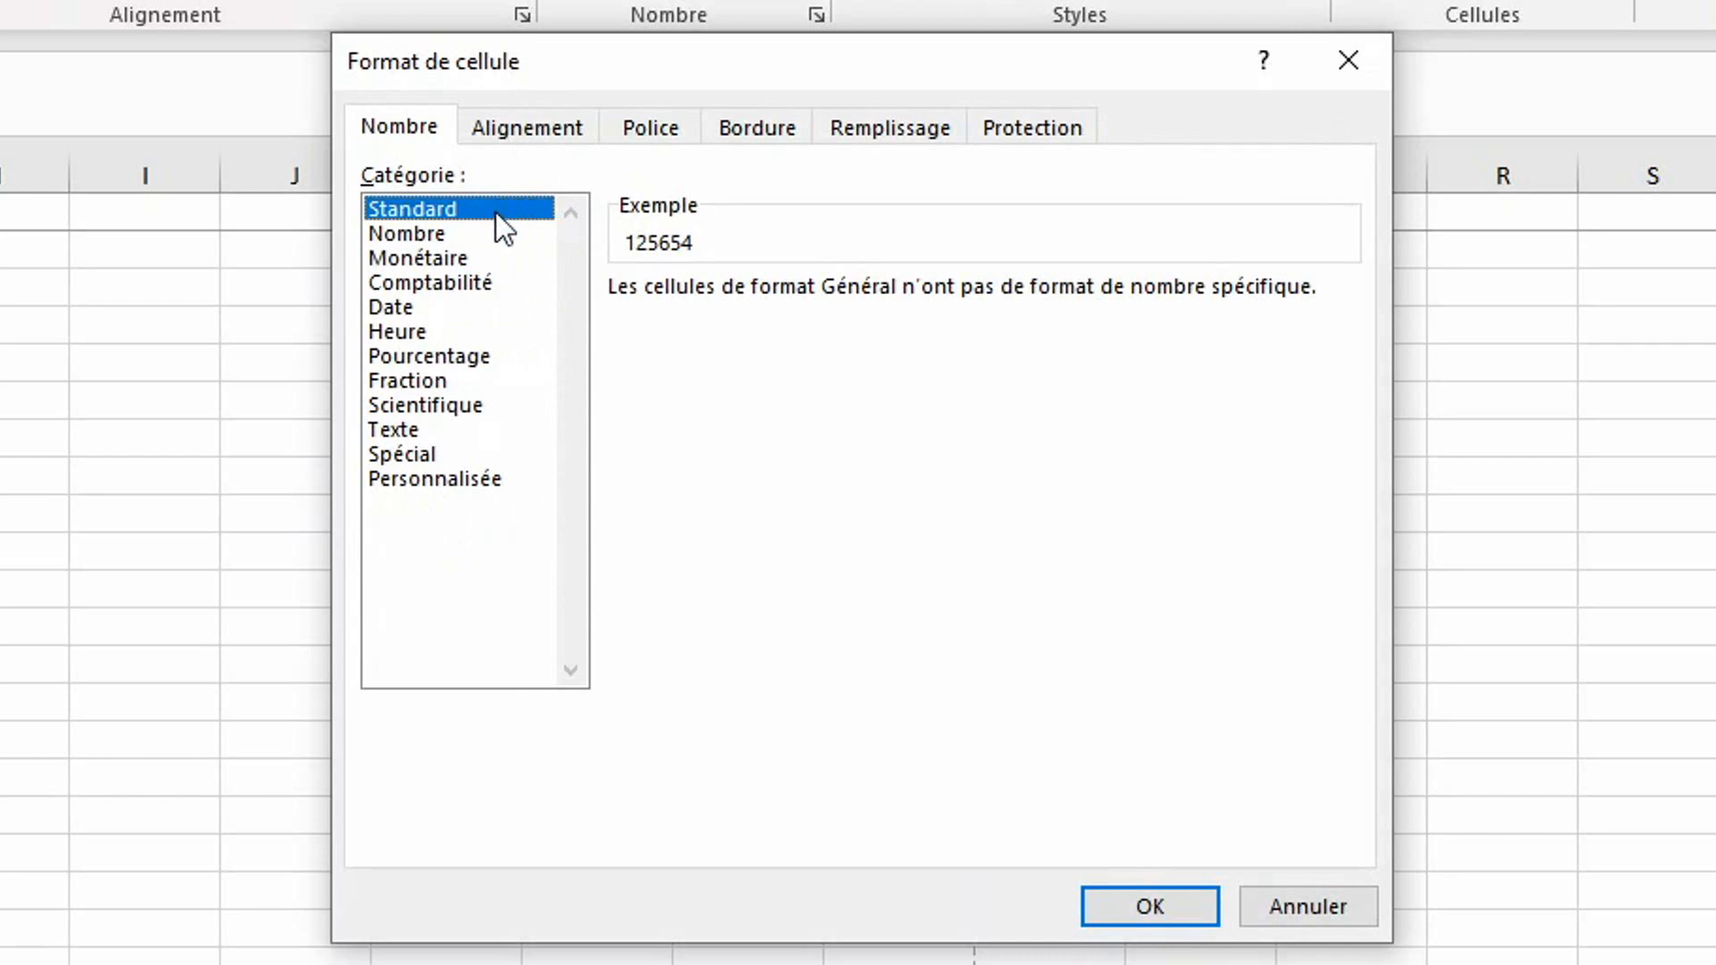
pyautogui.press('p')
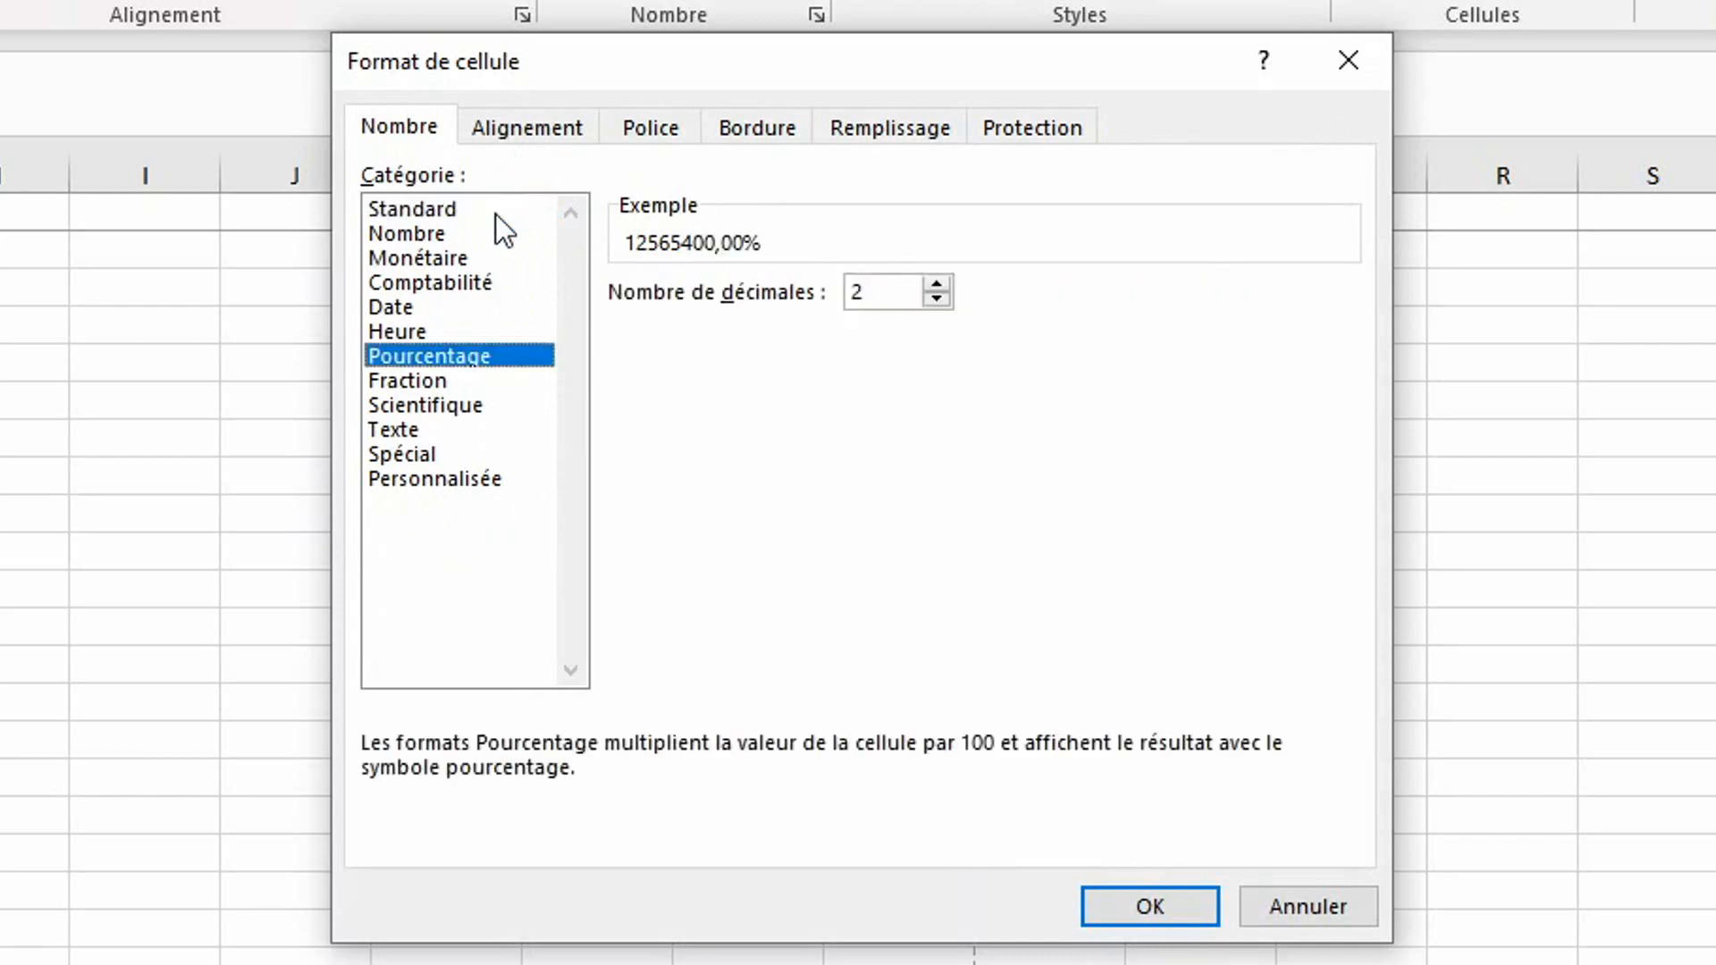
pyautogui.press('p')
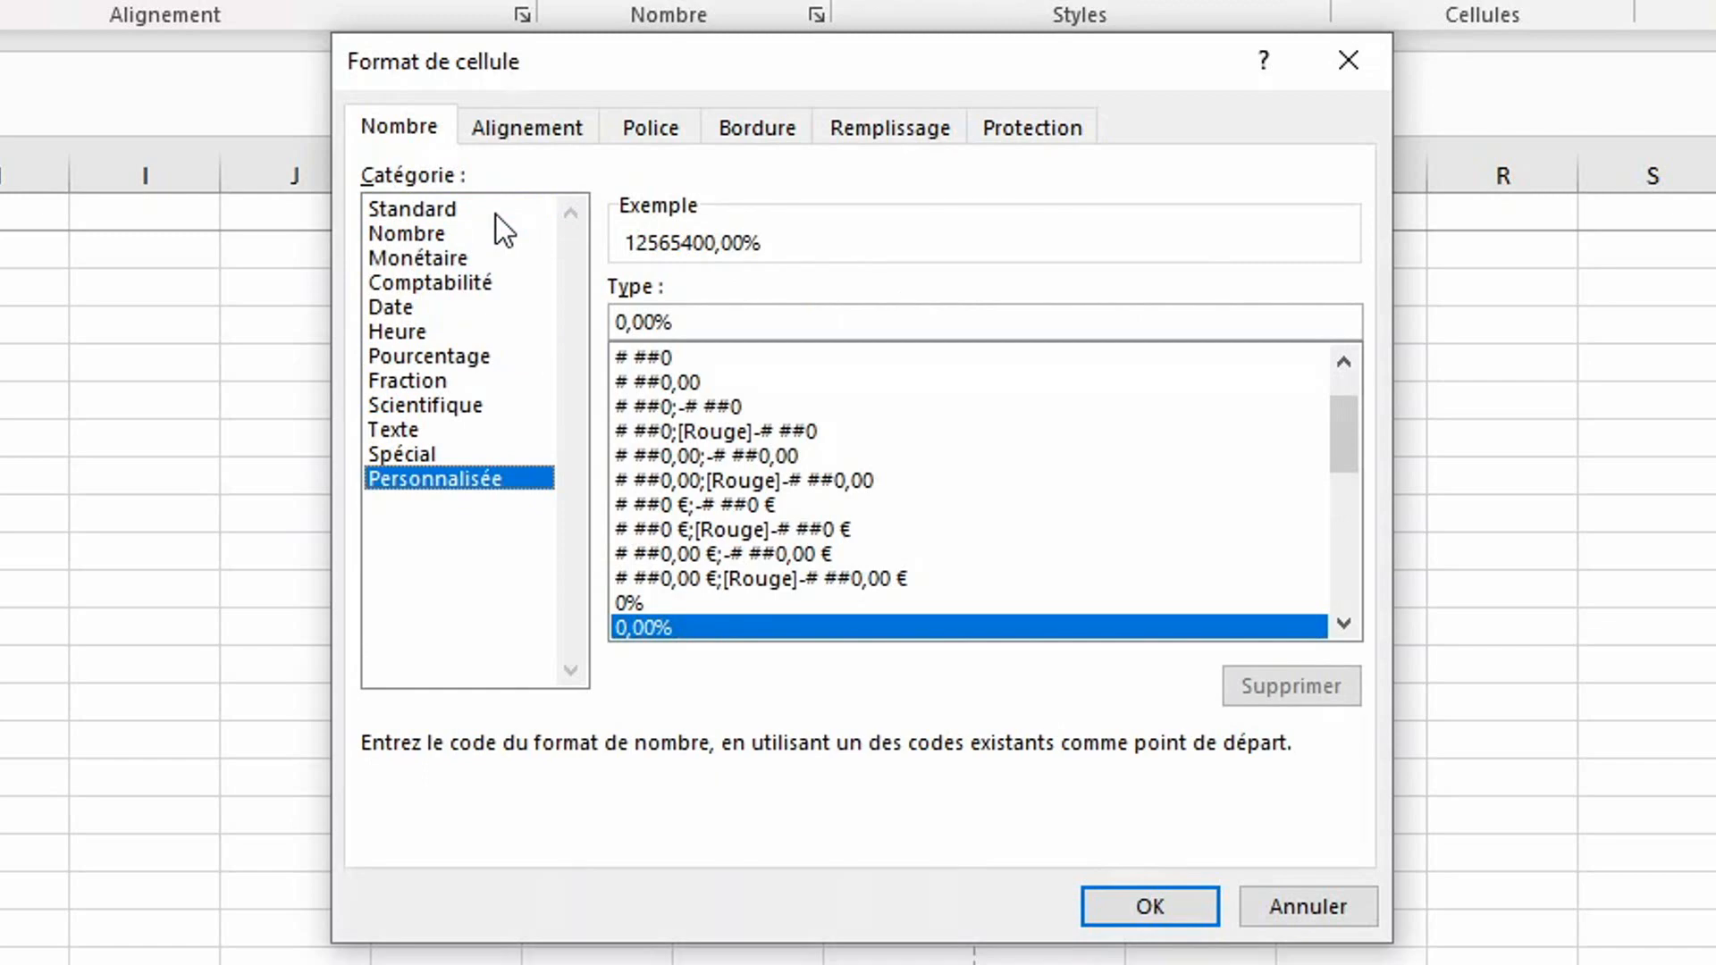
pyautogui.click(401, 404)
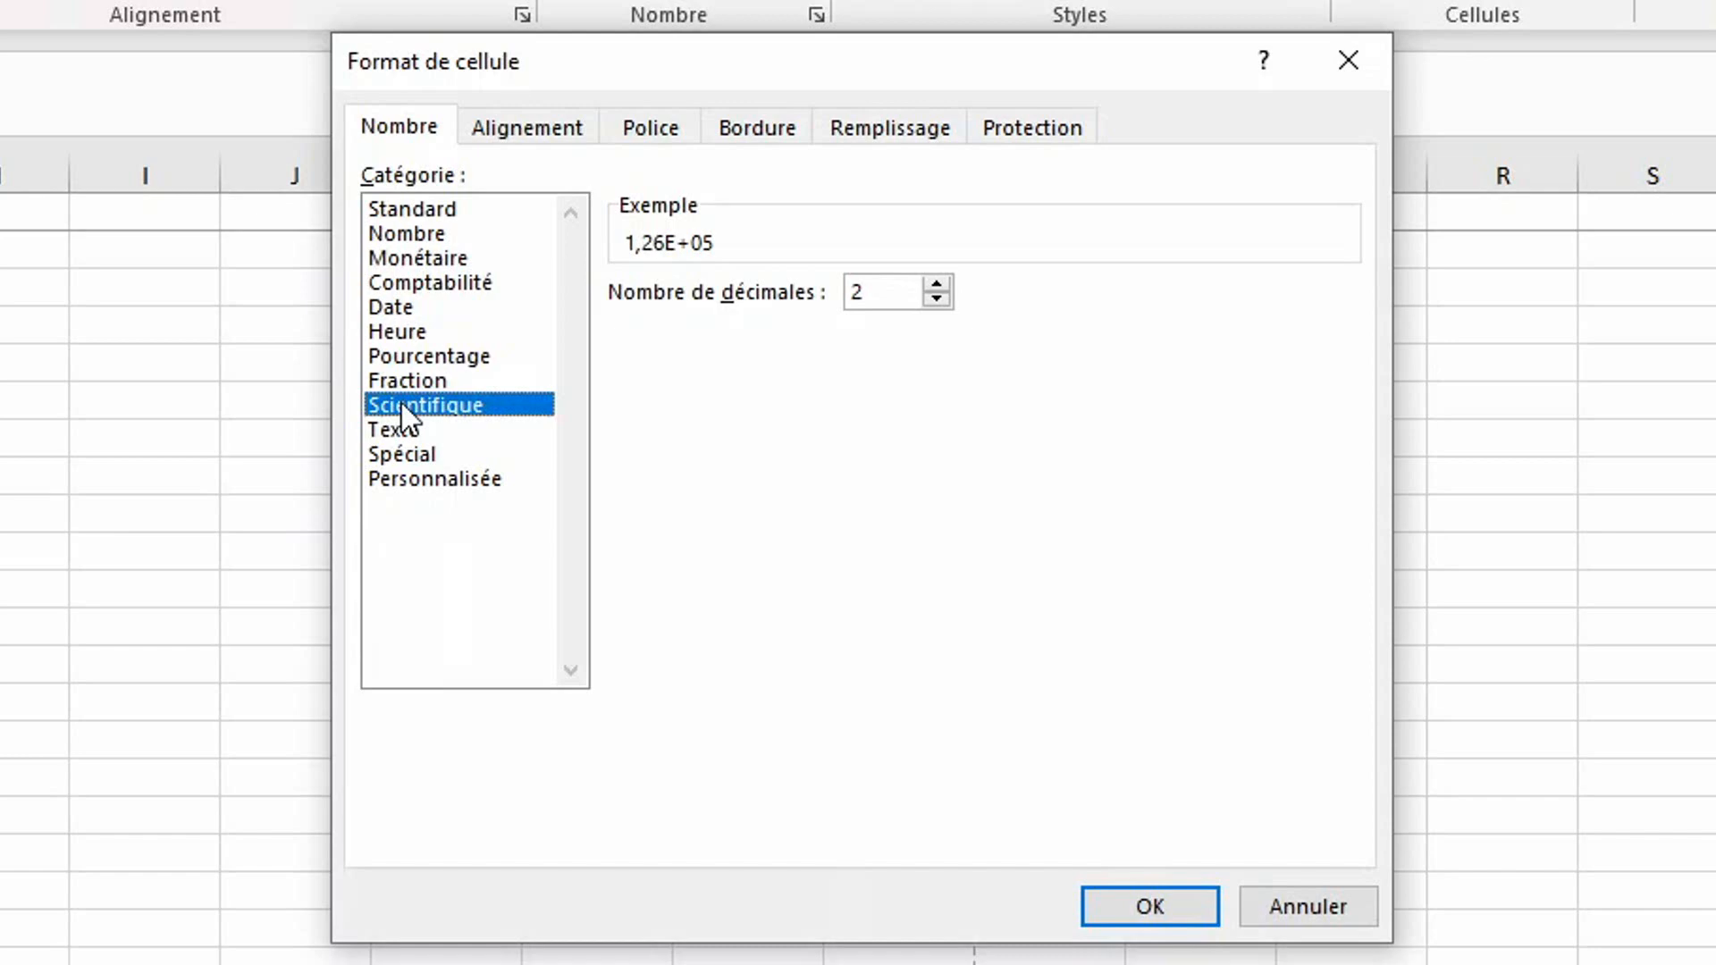
pyautogui.scroll(-1, 401, 404)
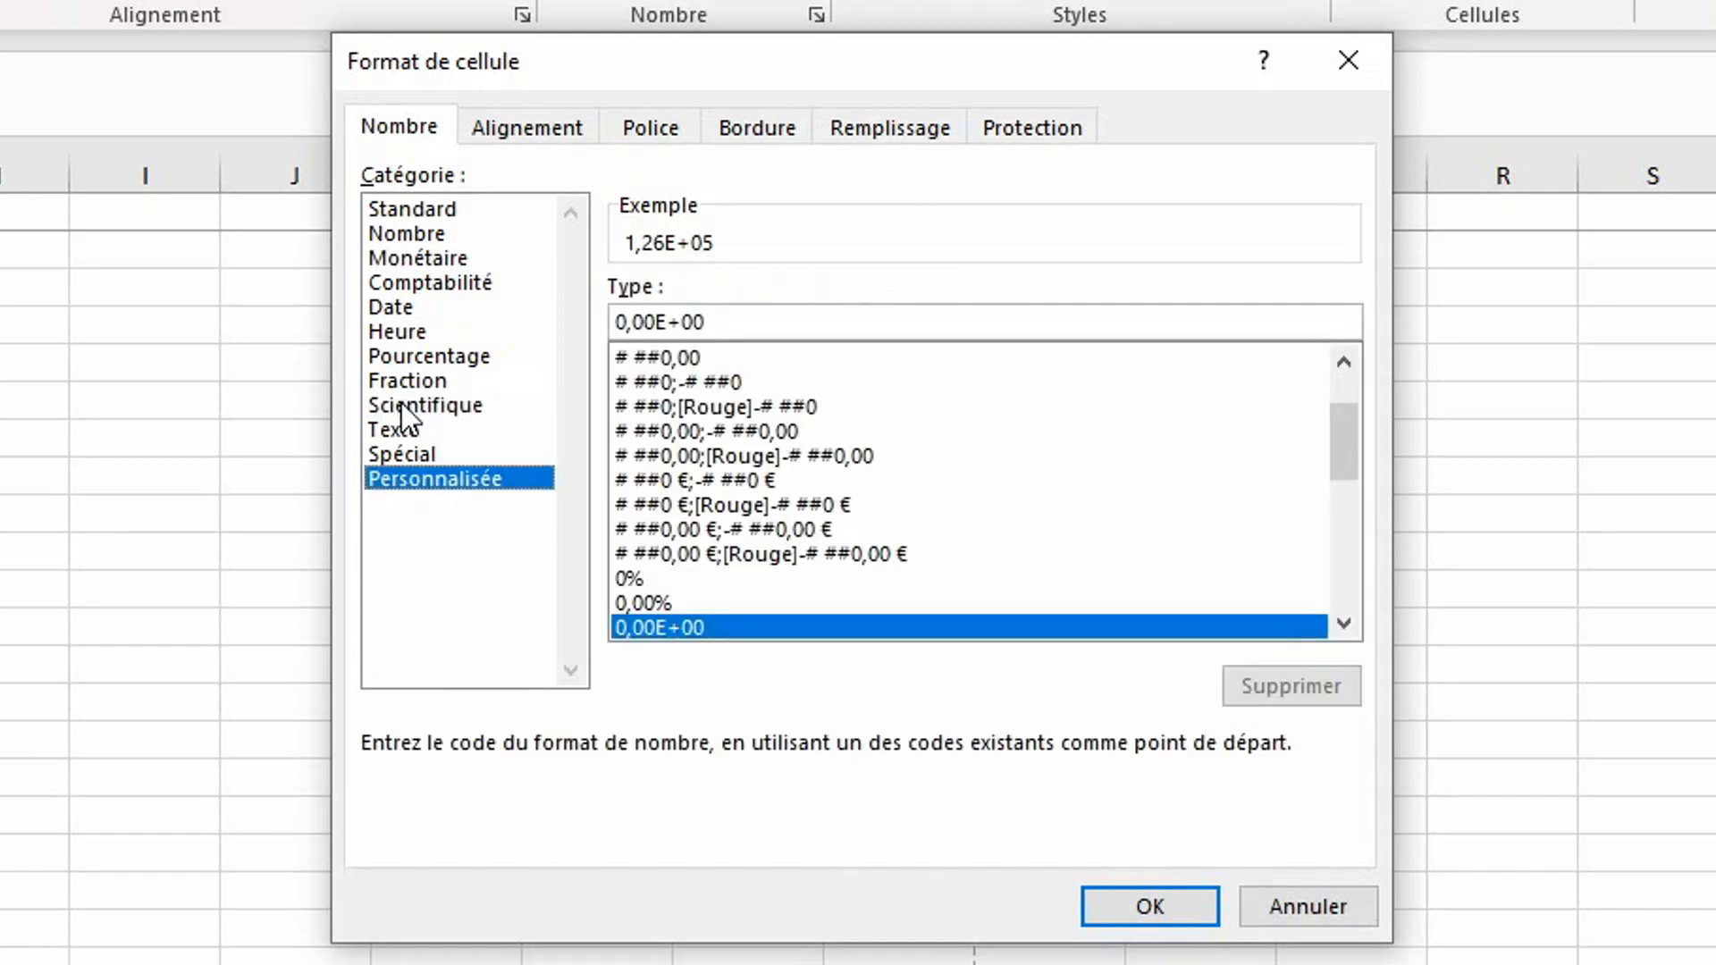
pyautogui.press('p')
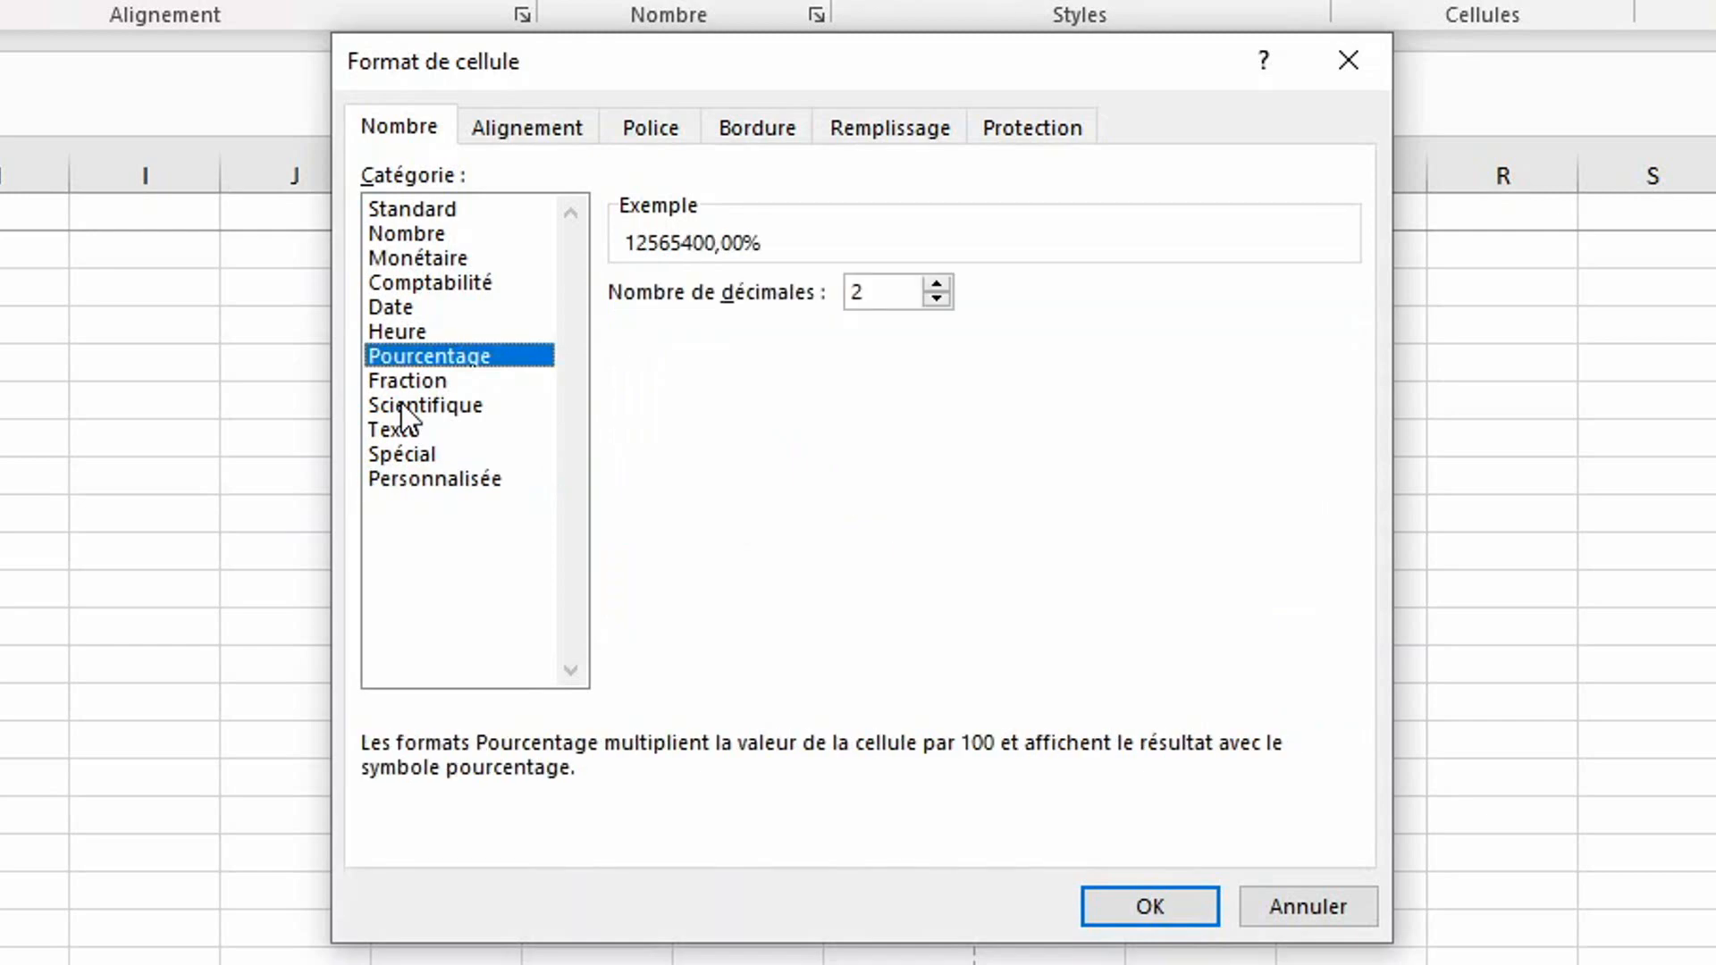
# - Go past the Texte category to Personnalisée and enter 0000 as the custom number format for cells F12:F13
pyautogui.press('t')
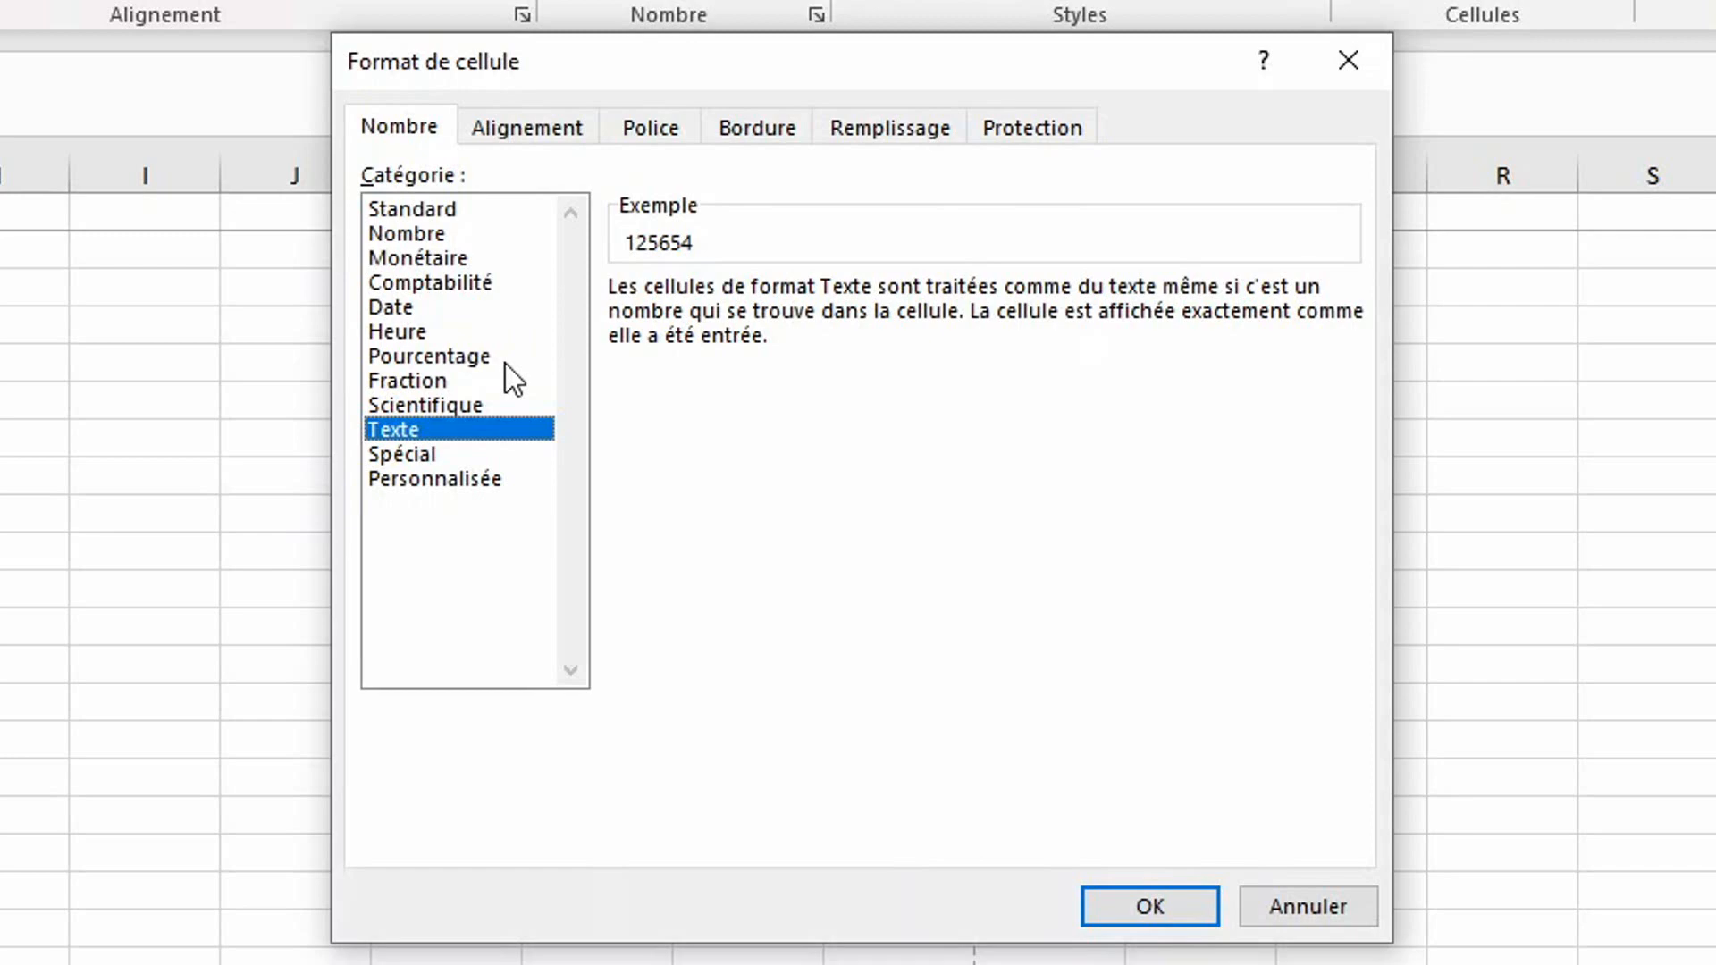
pyautogui.press('Down')
pyautogui.press('Down')
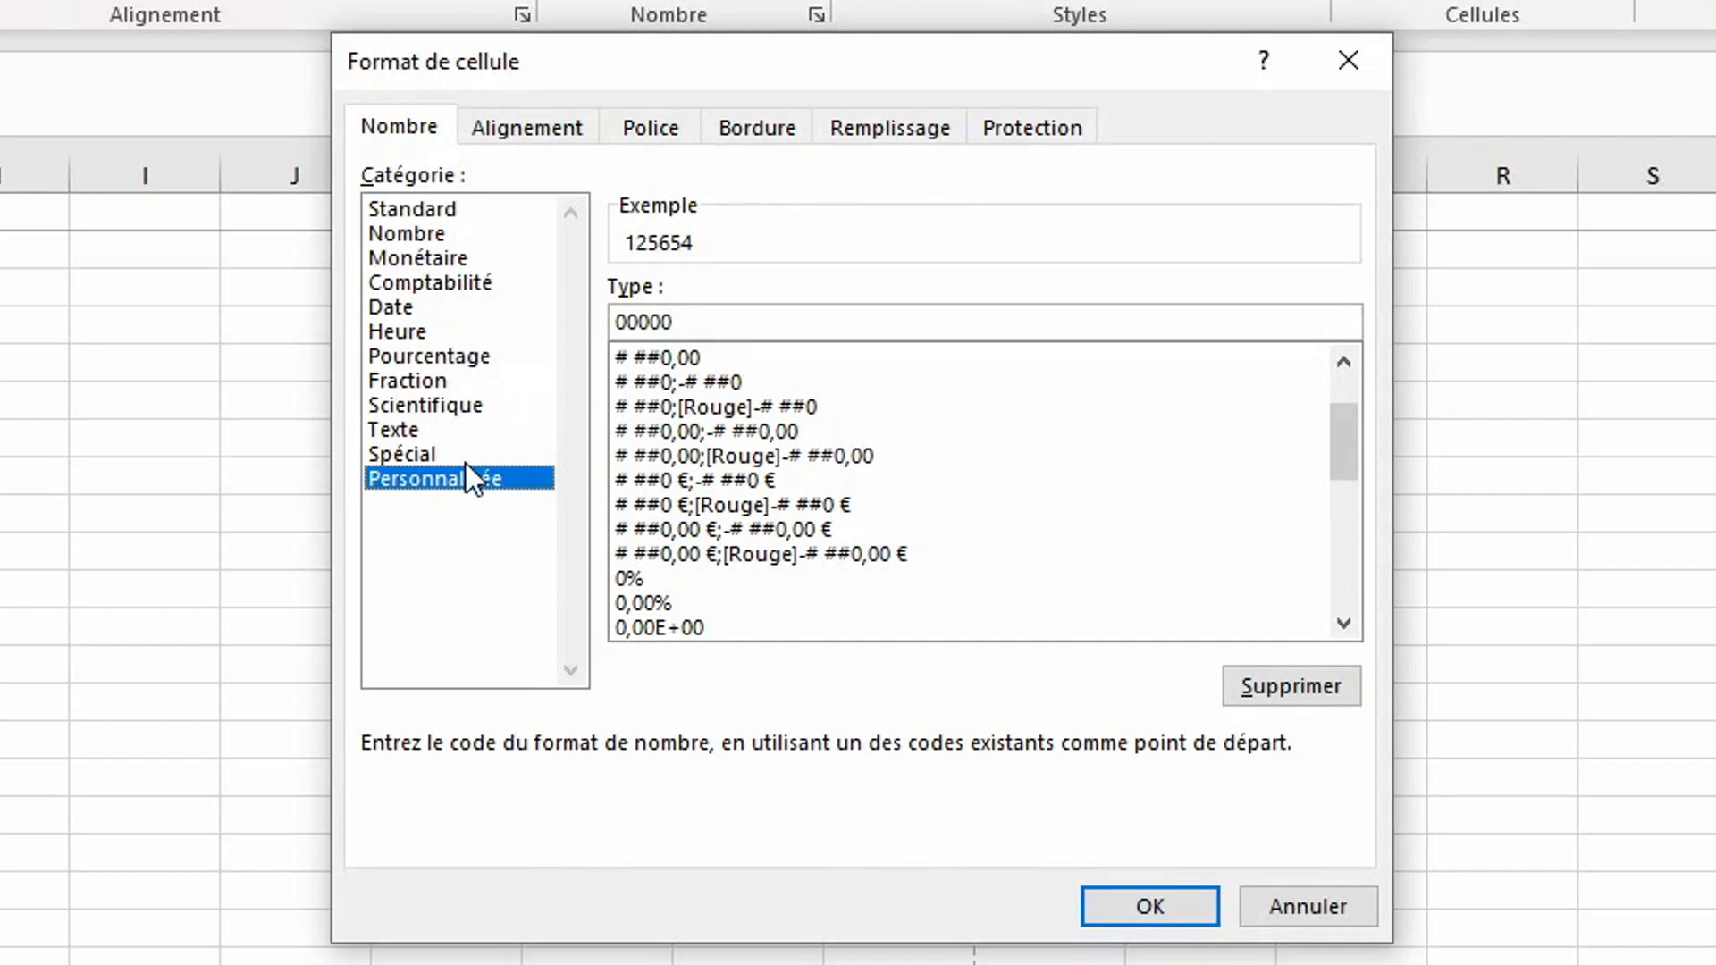
pyautogui.press('Tab')
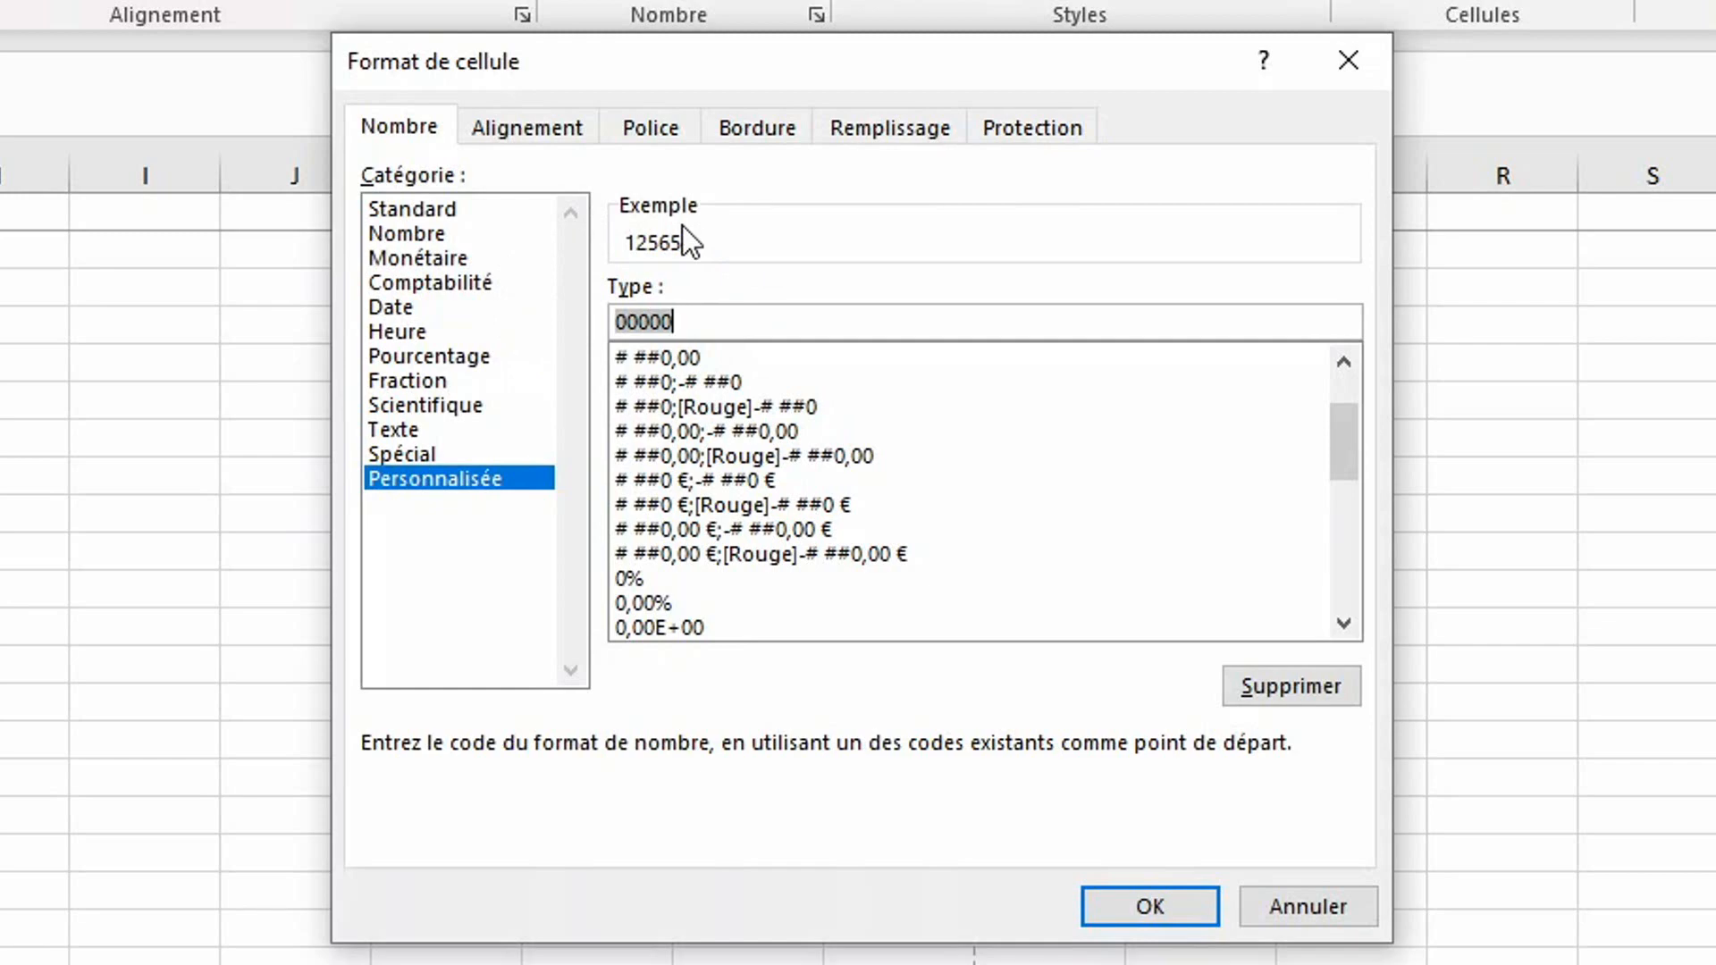
pyautogui.write('0000')
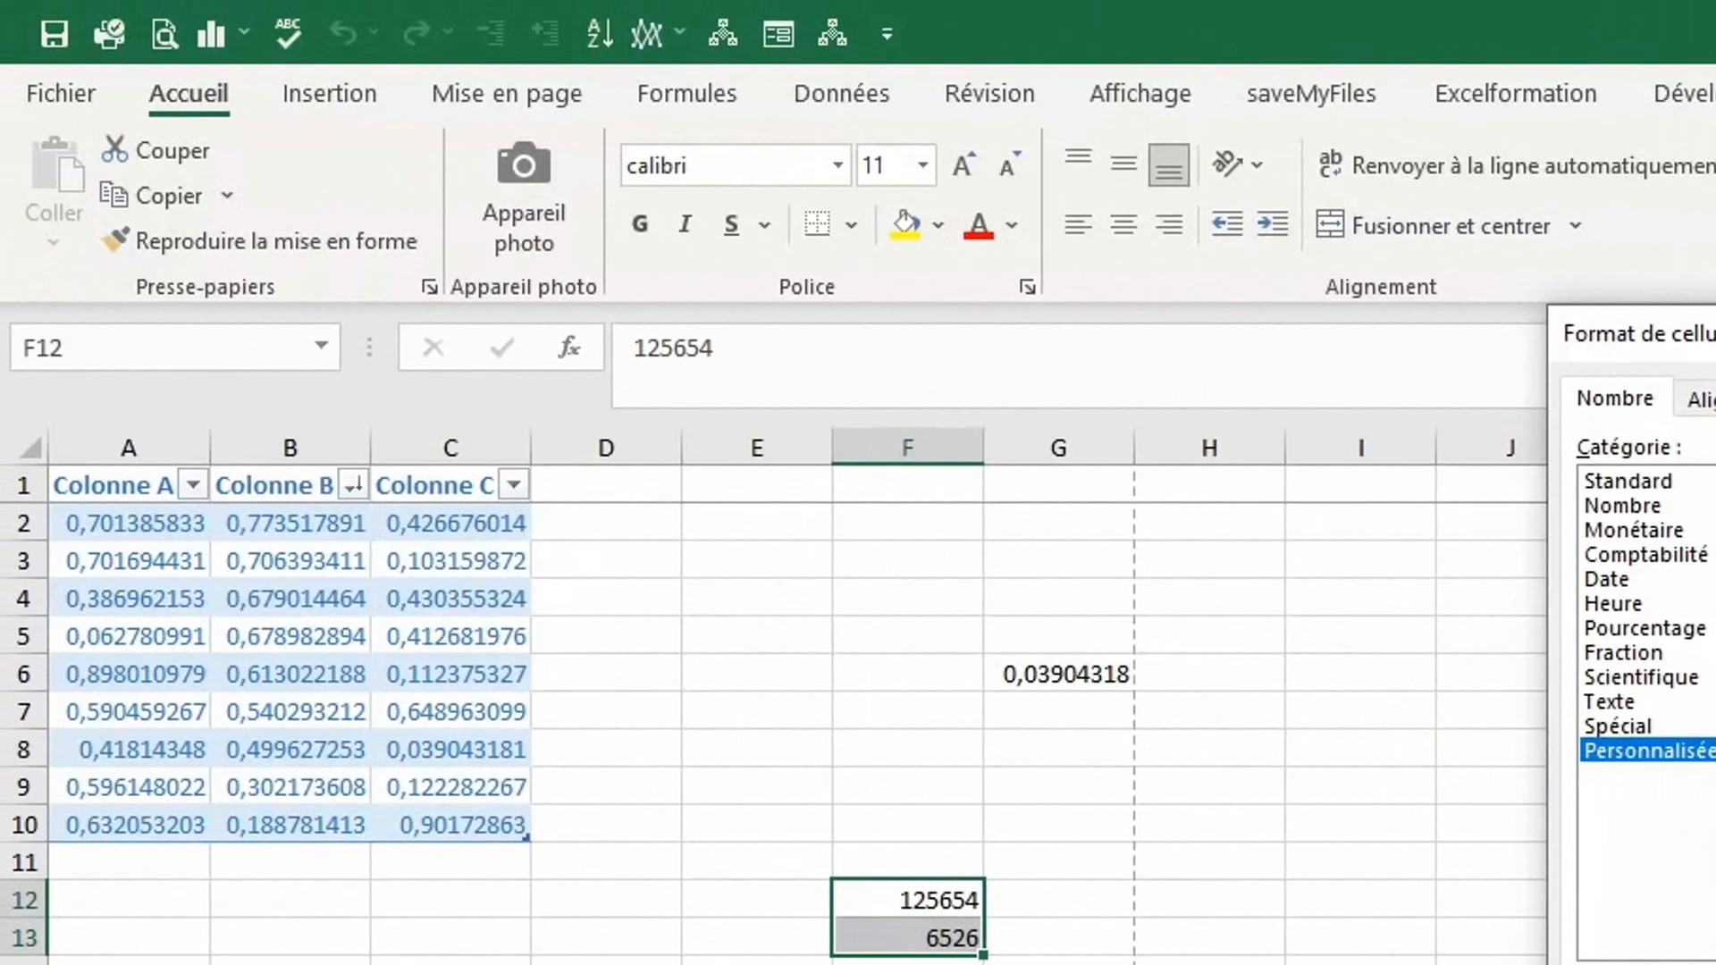
pyautogui.press('Return')
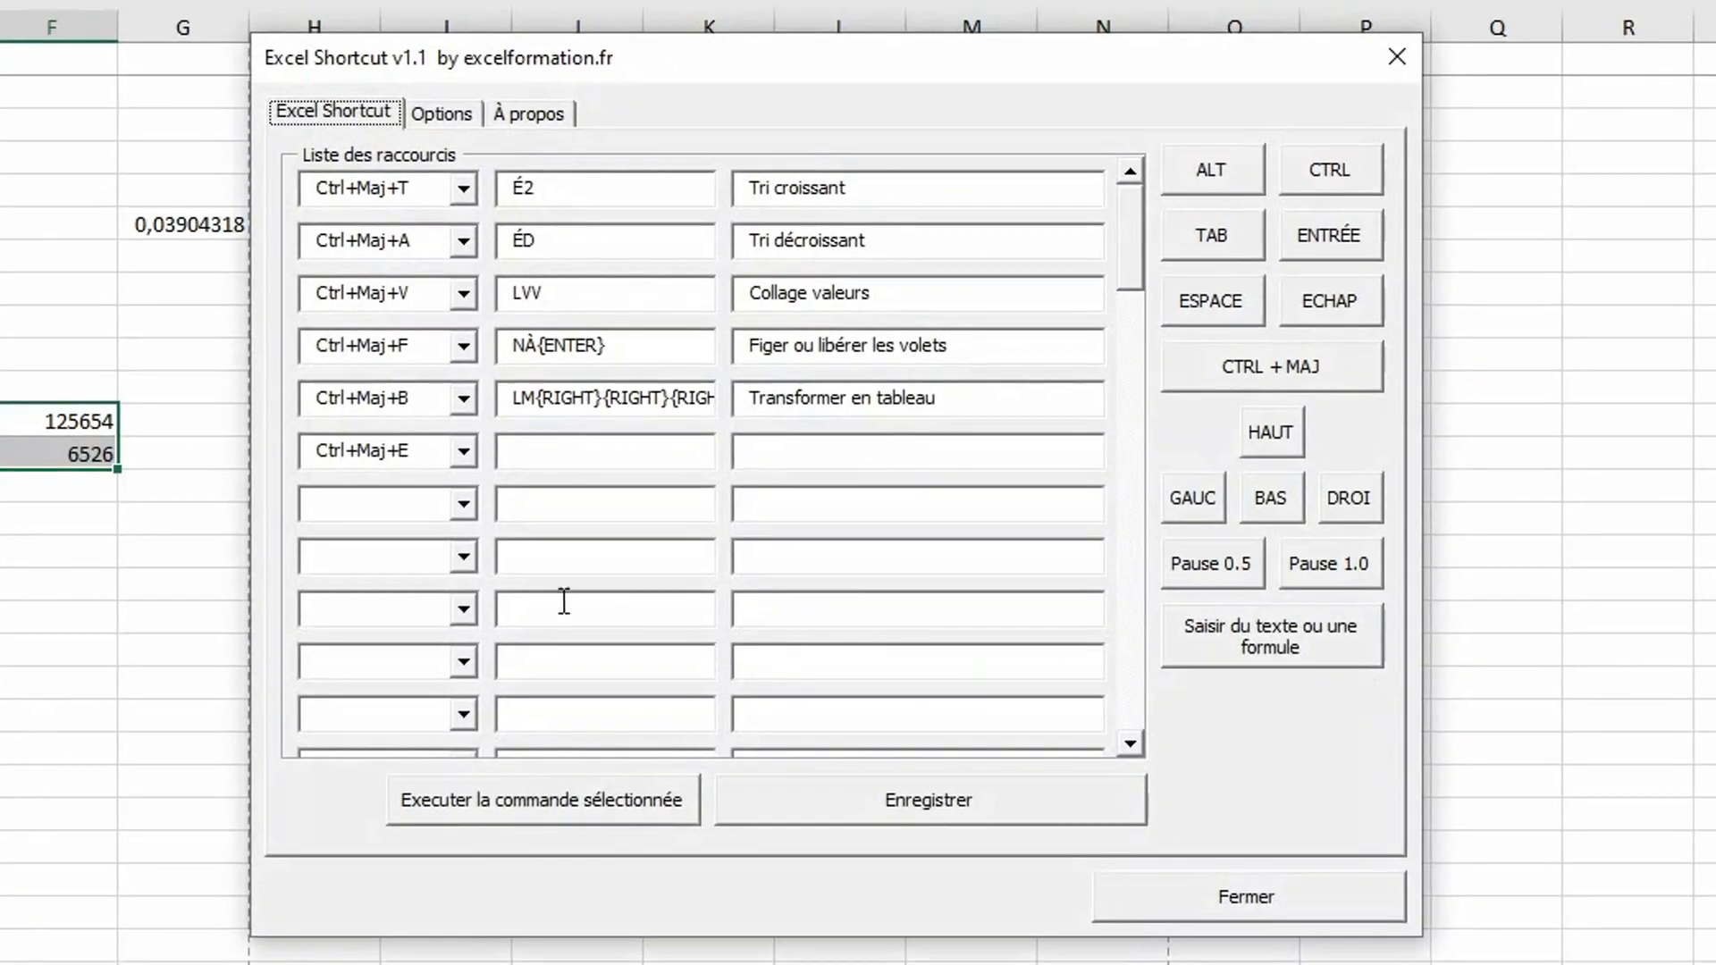
# - Assign Ctrl+Maj+E to the sixth shortcut in the manager and begin its sequence with LOO{TAB}T
pyautogui.click(392, 456)
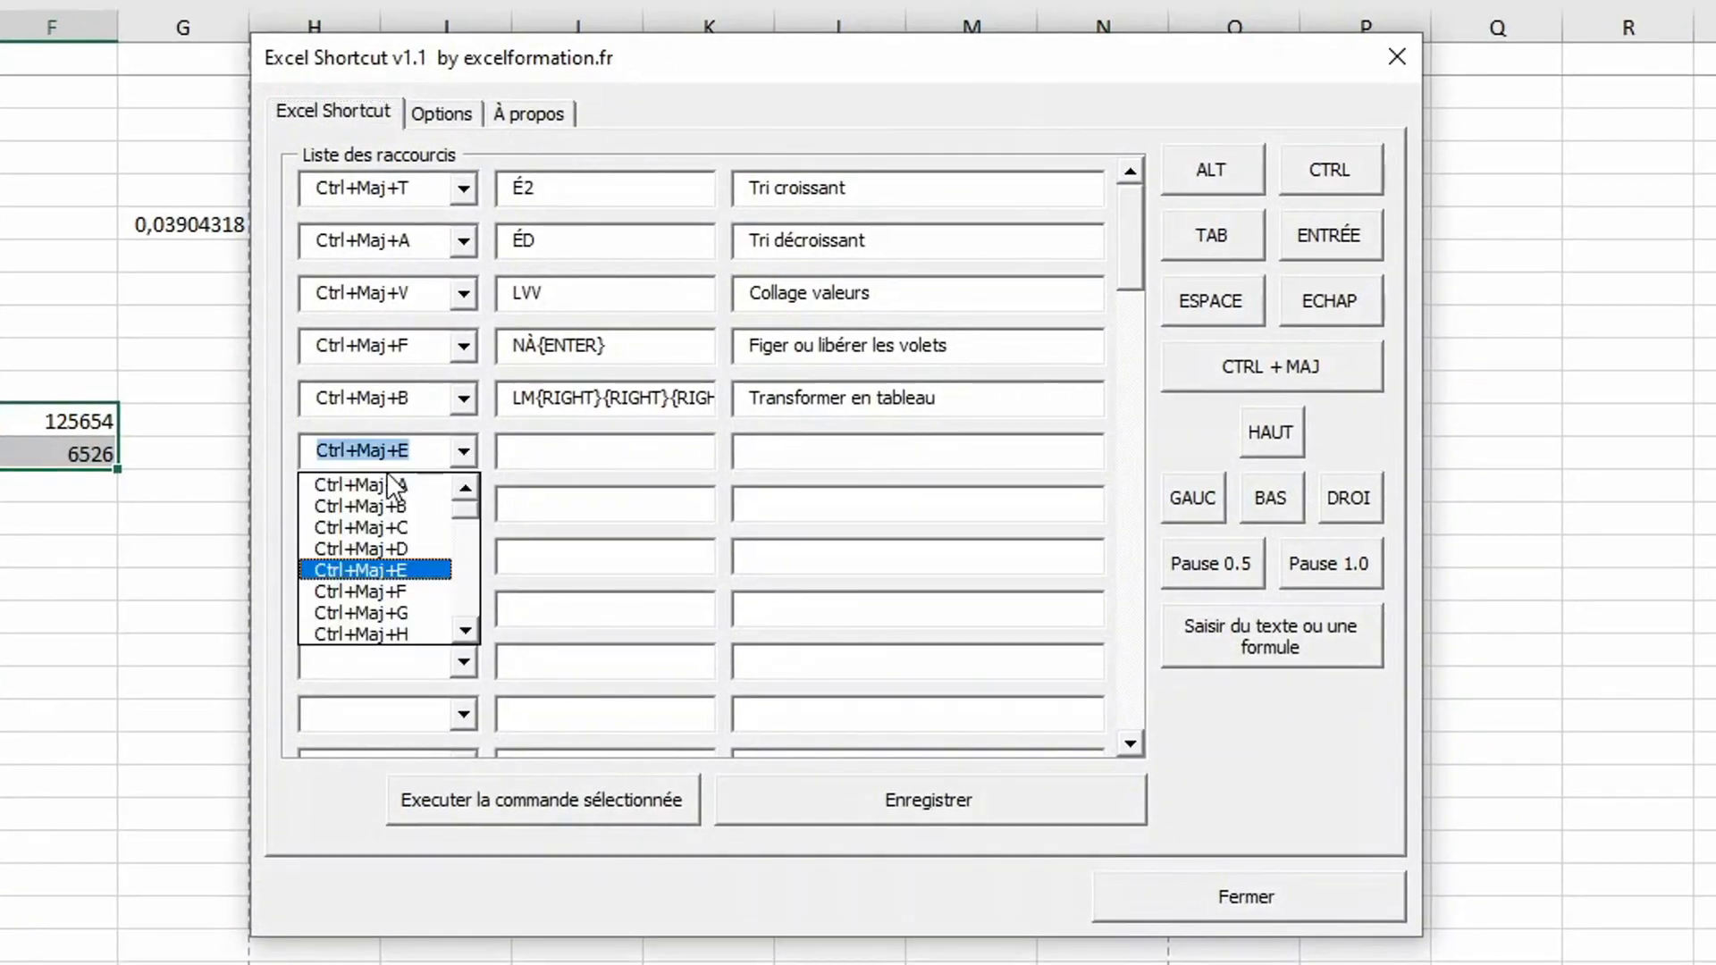
pyautogui.click(399, 571)
pyautogui.click(528, 448)
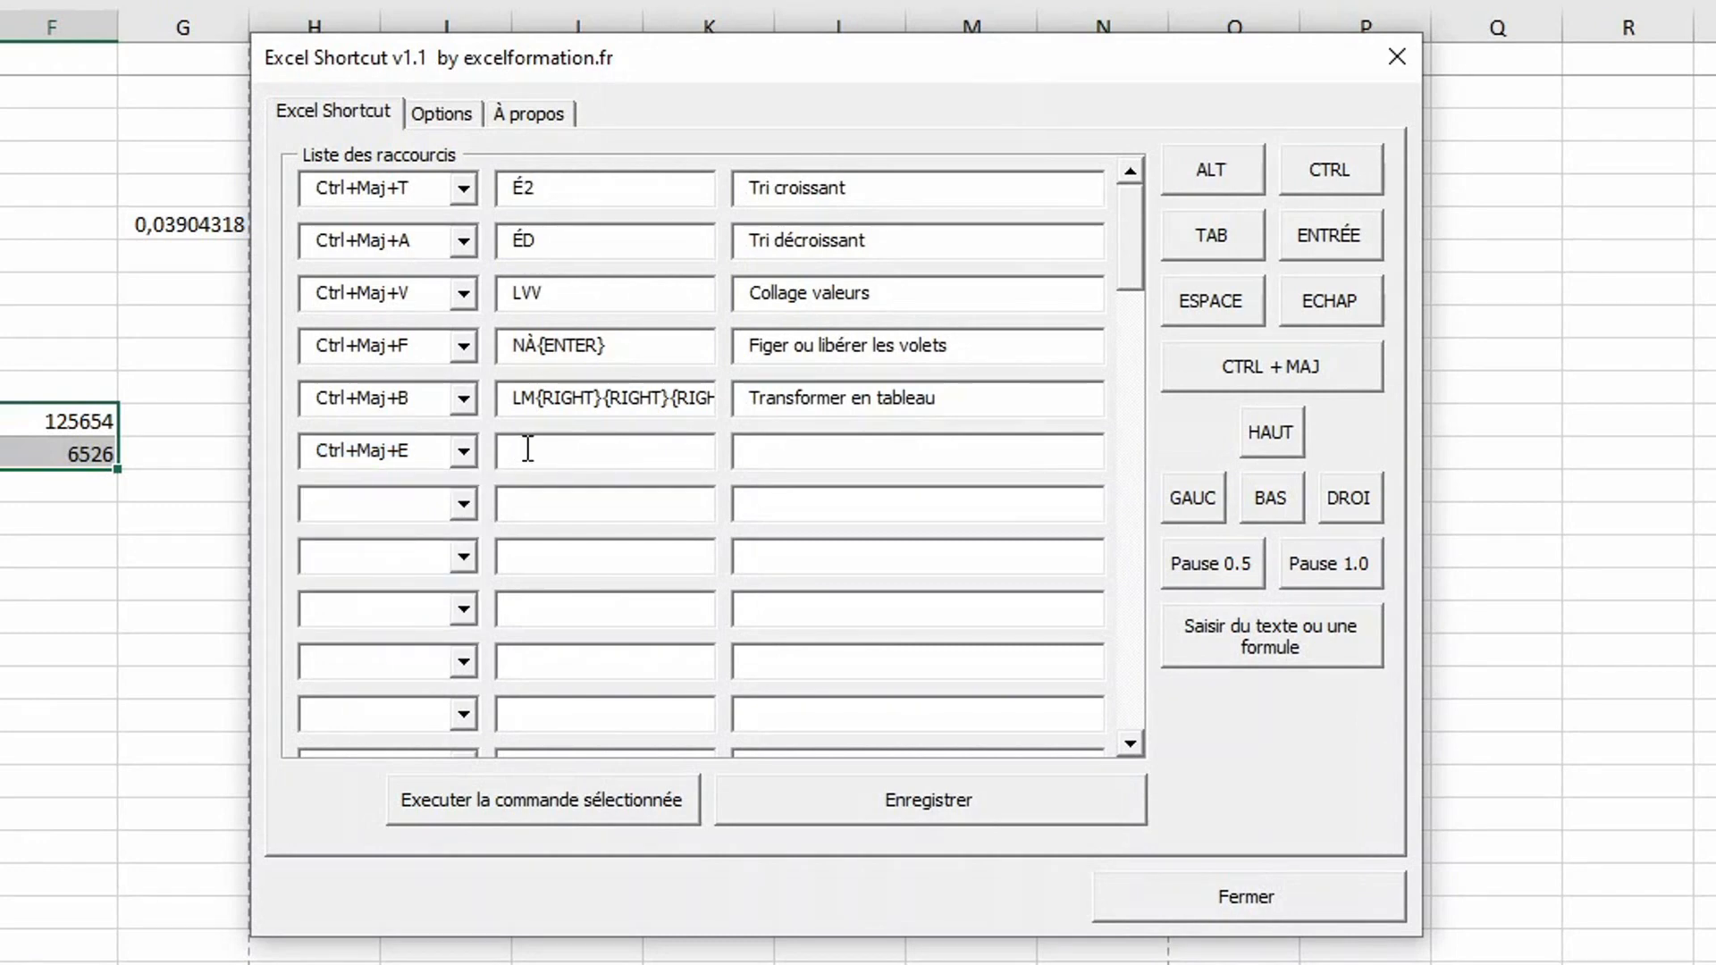
pyautogui.write('loo')
pyautogui.click(1216, 247)
pyautogui.write('t')
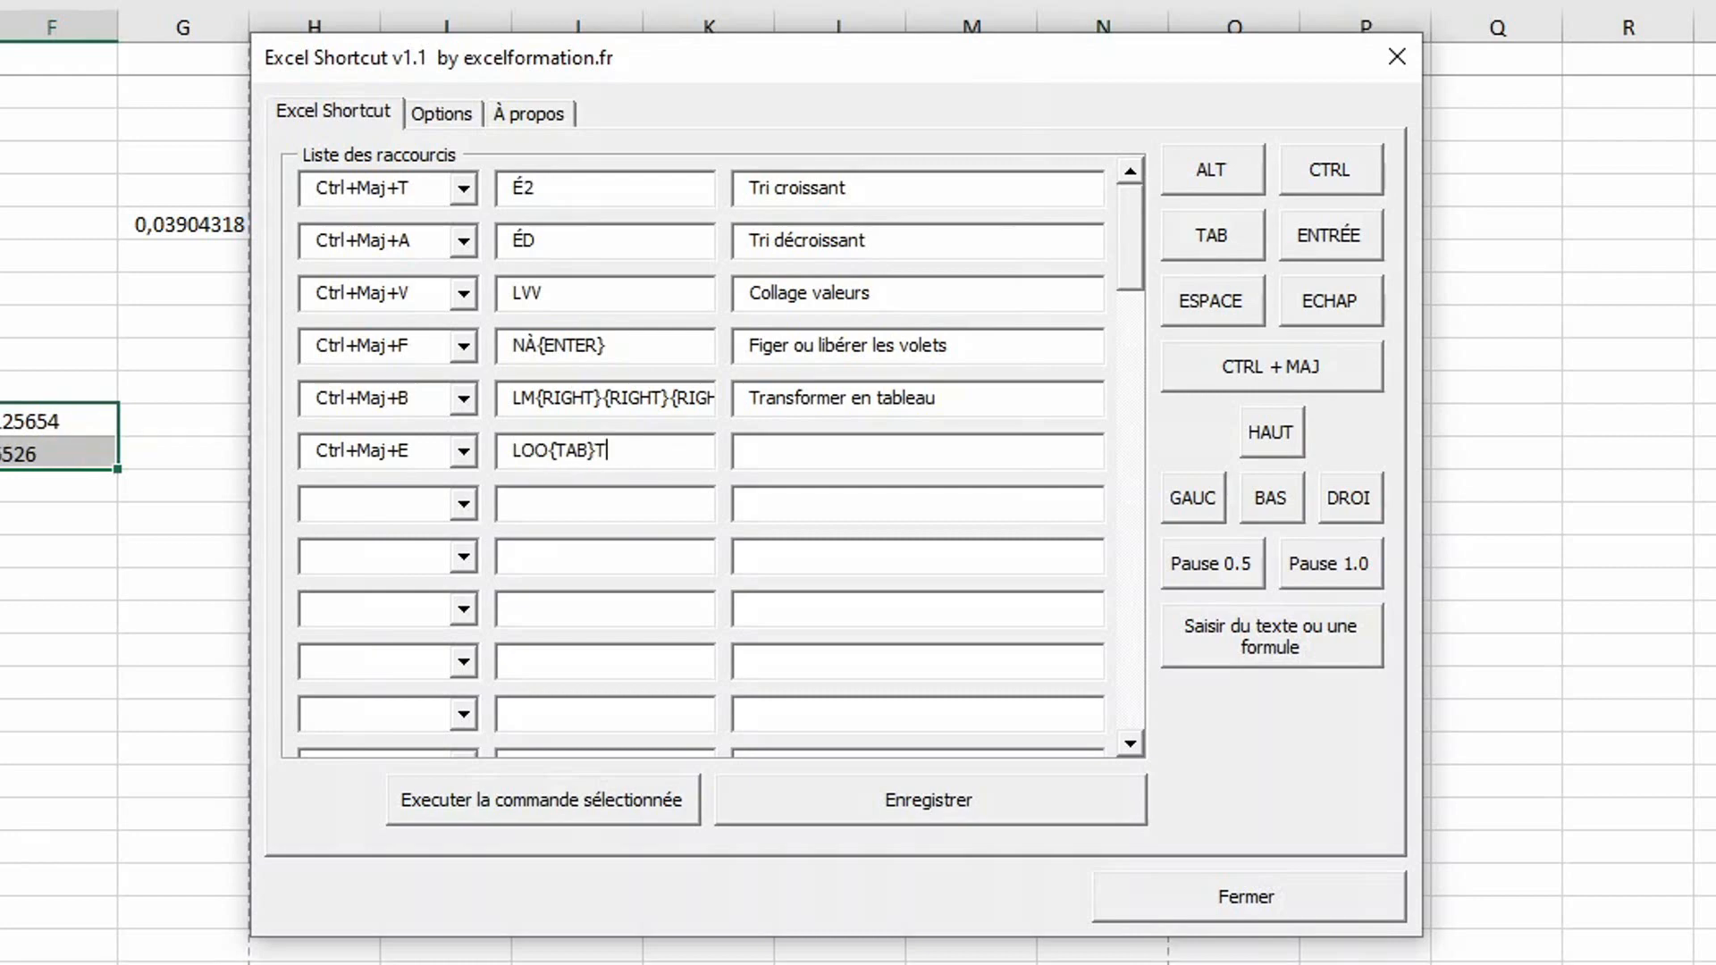
# - Extend the Ctrl+Maj+E sequence with {DOWN}{DOWN}{TAB}, the number format 0 "k€" and {ENTER}
pyautogui.click(1272, 496)
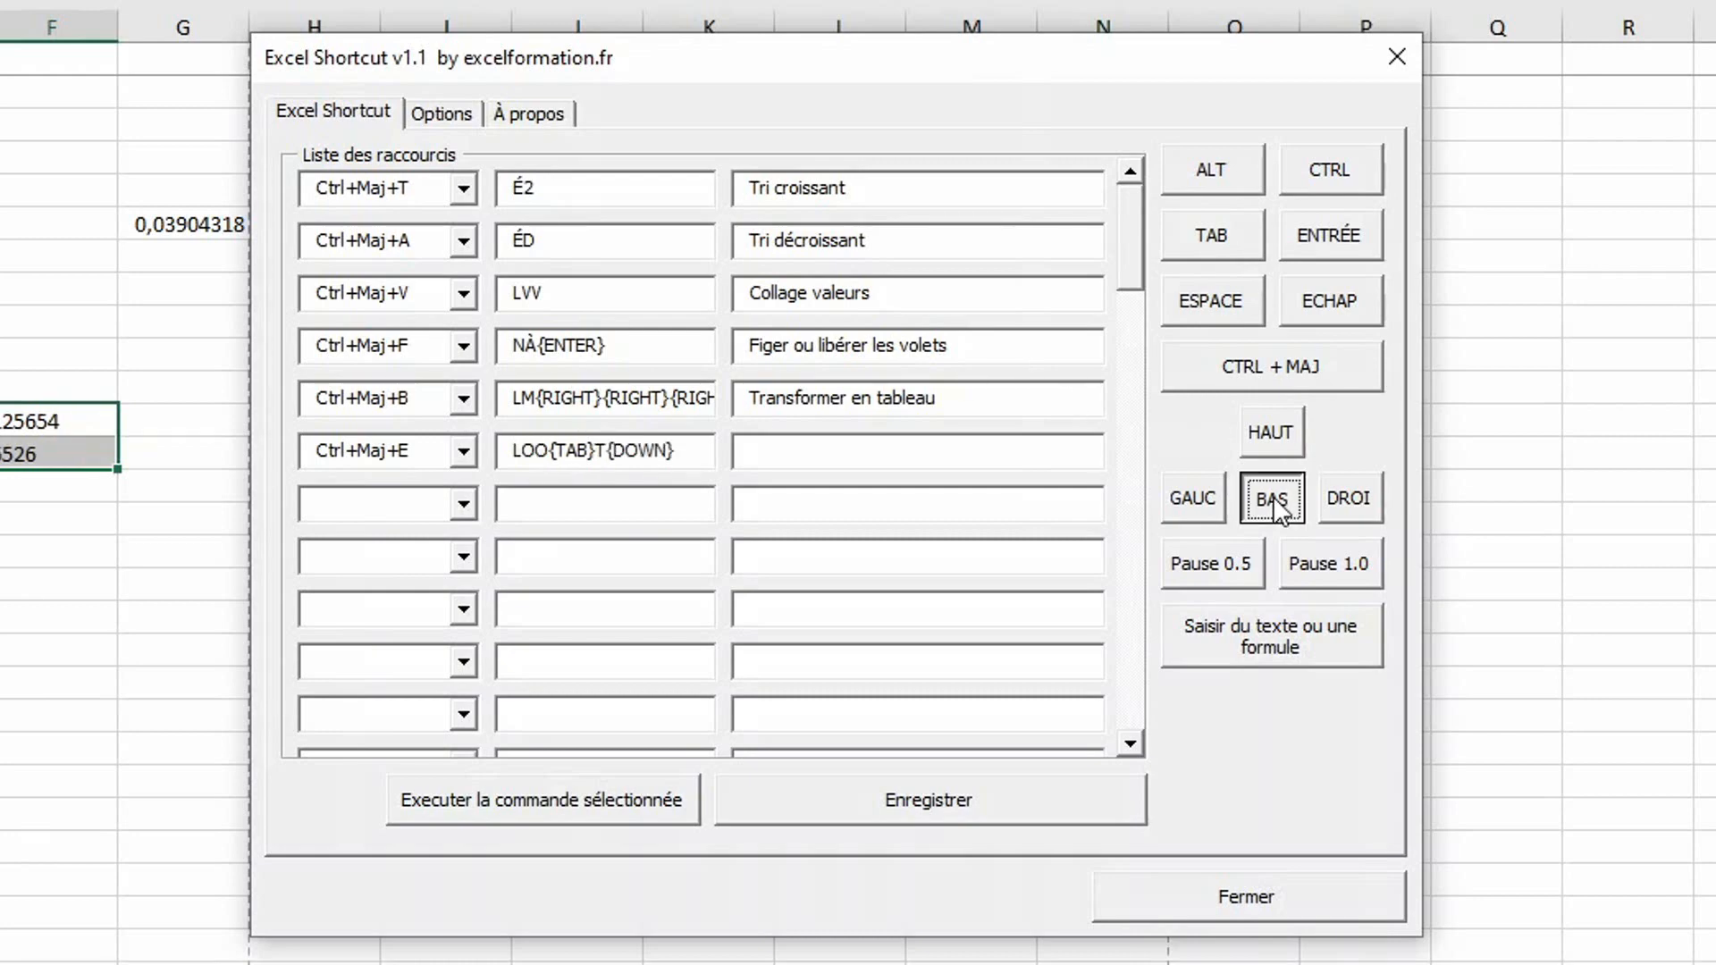
pyautogui.click(1273, 496)
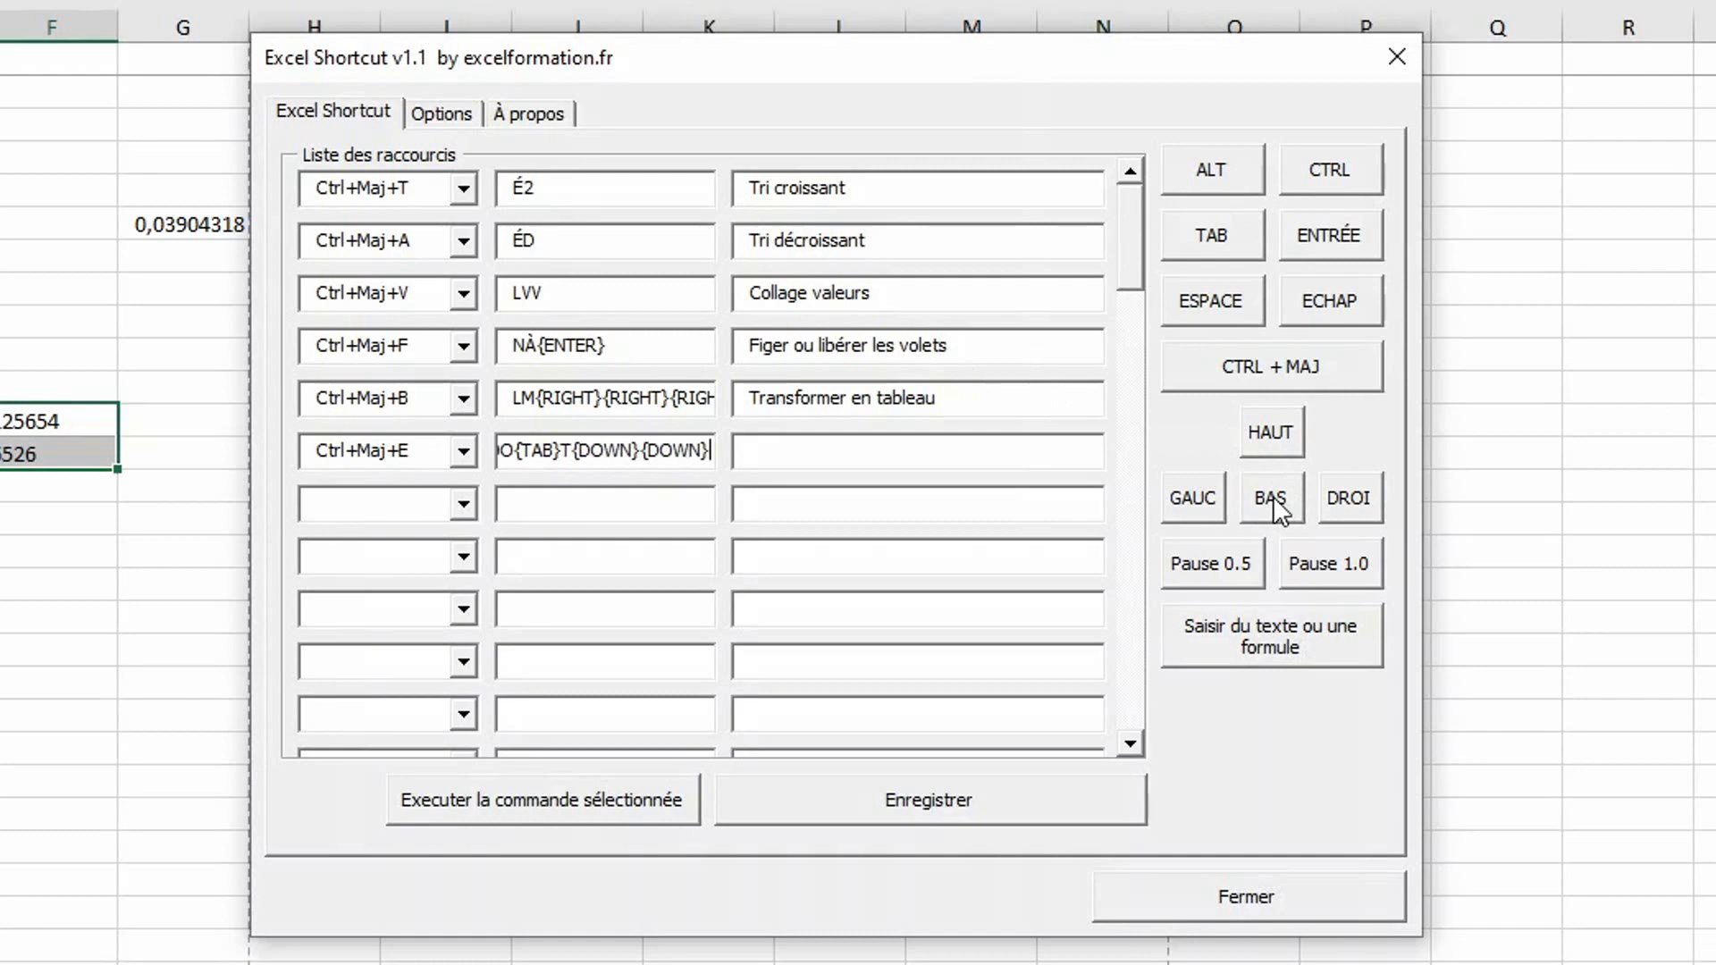
pyautogui.click(1213, 238)
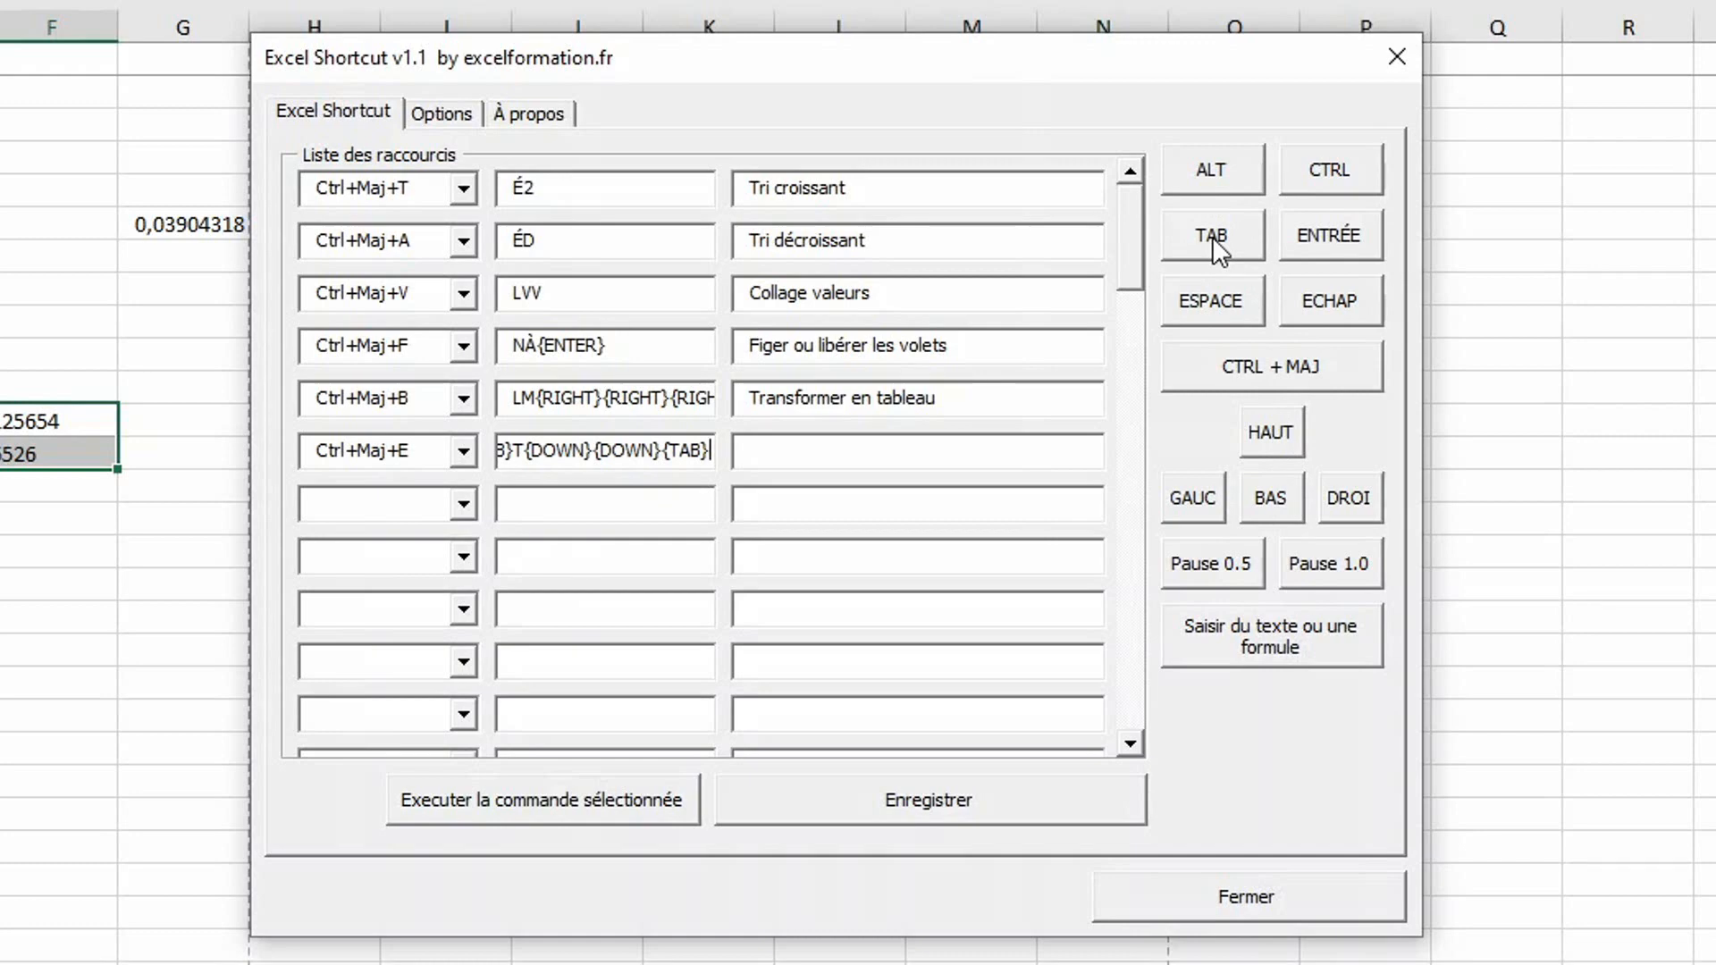
pyautogui.write('0')
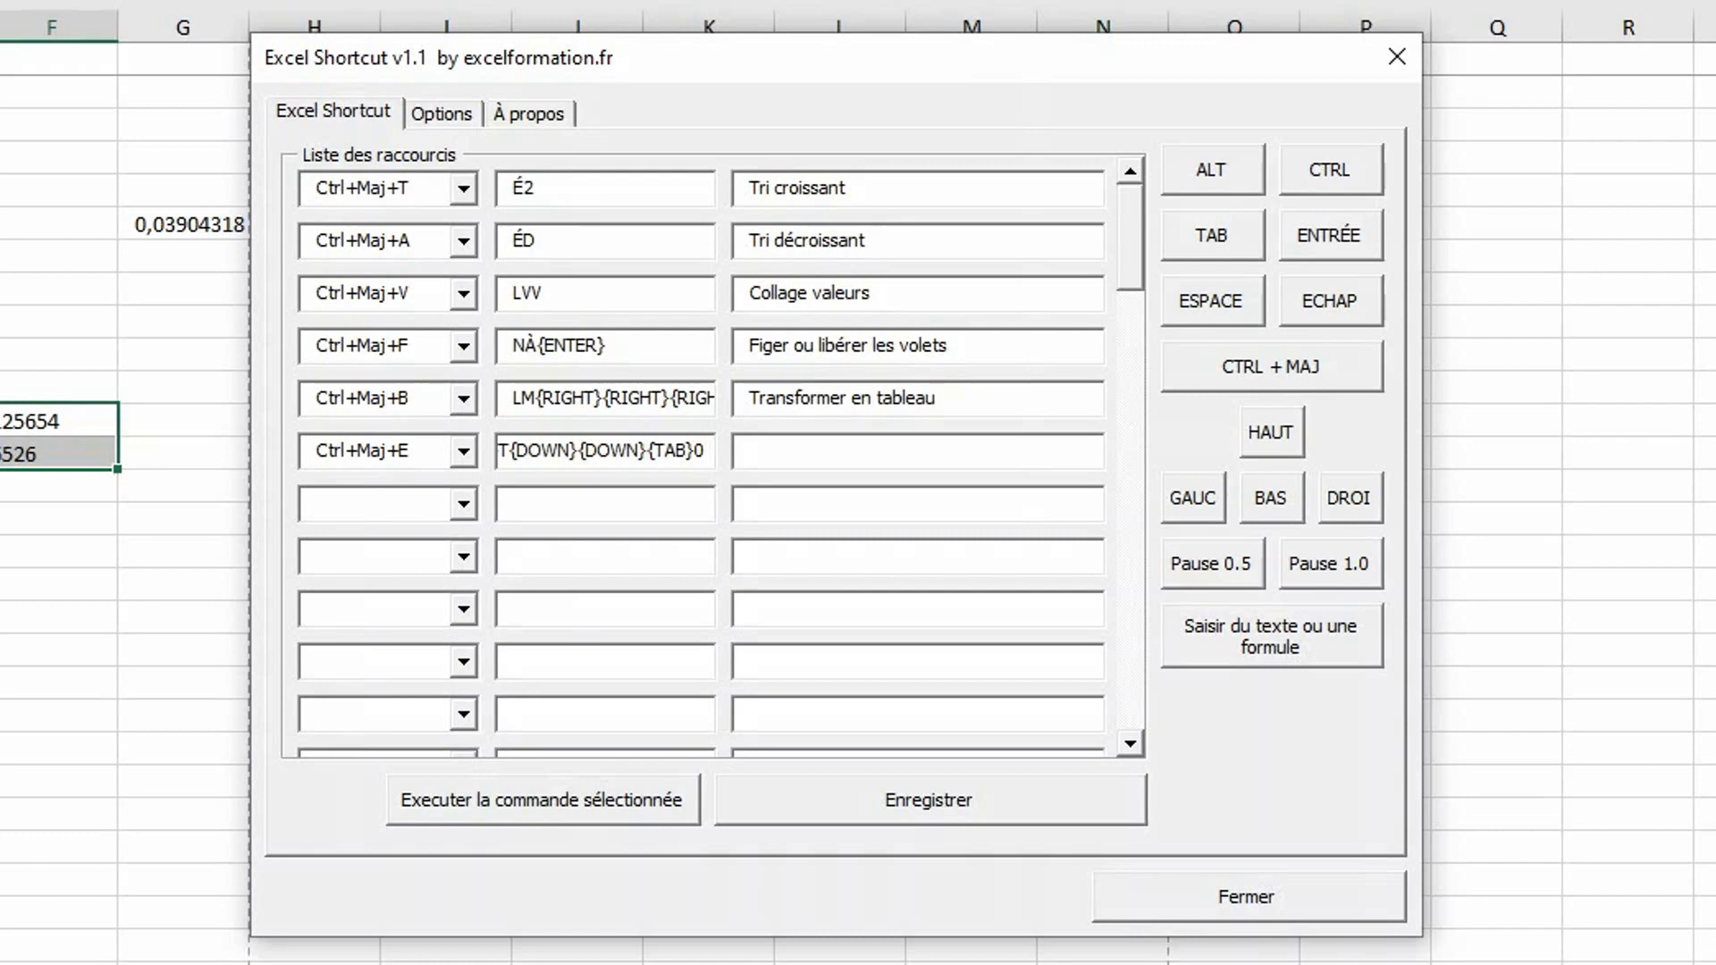
pyautogui.write(' "k€"')
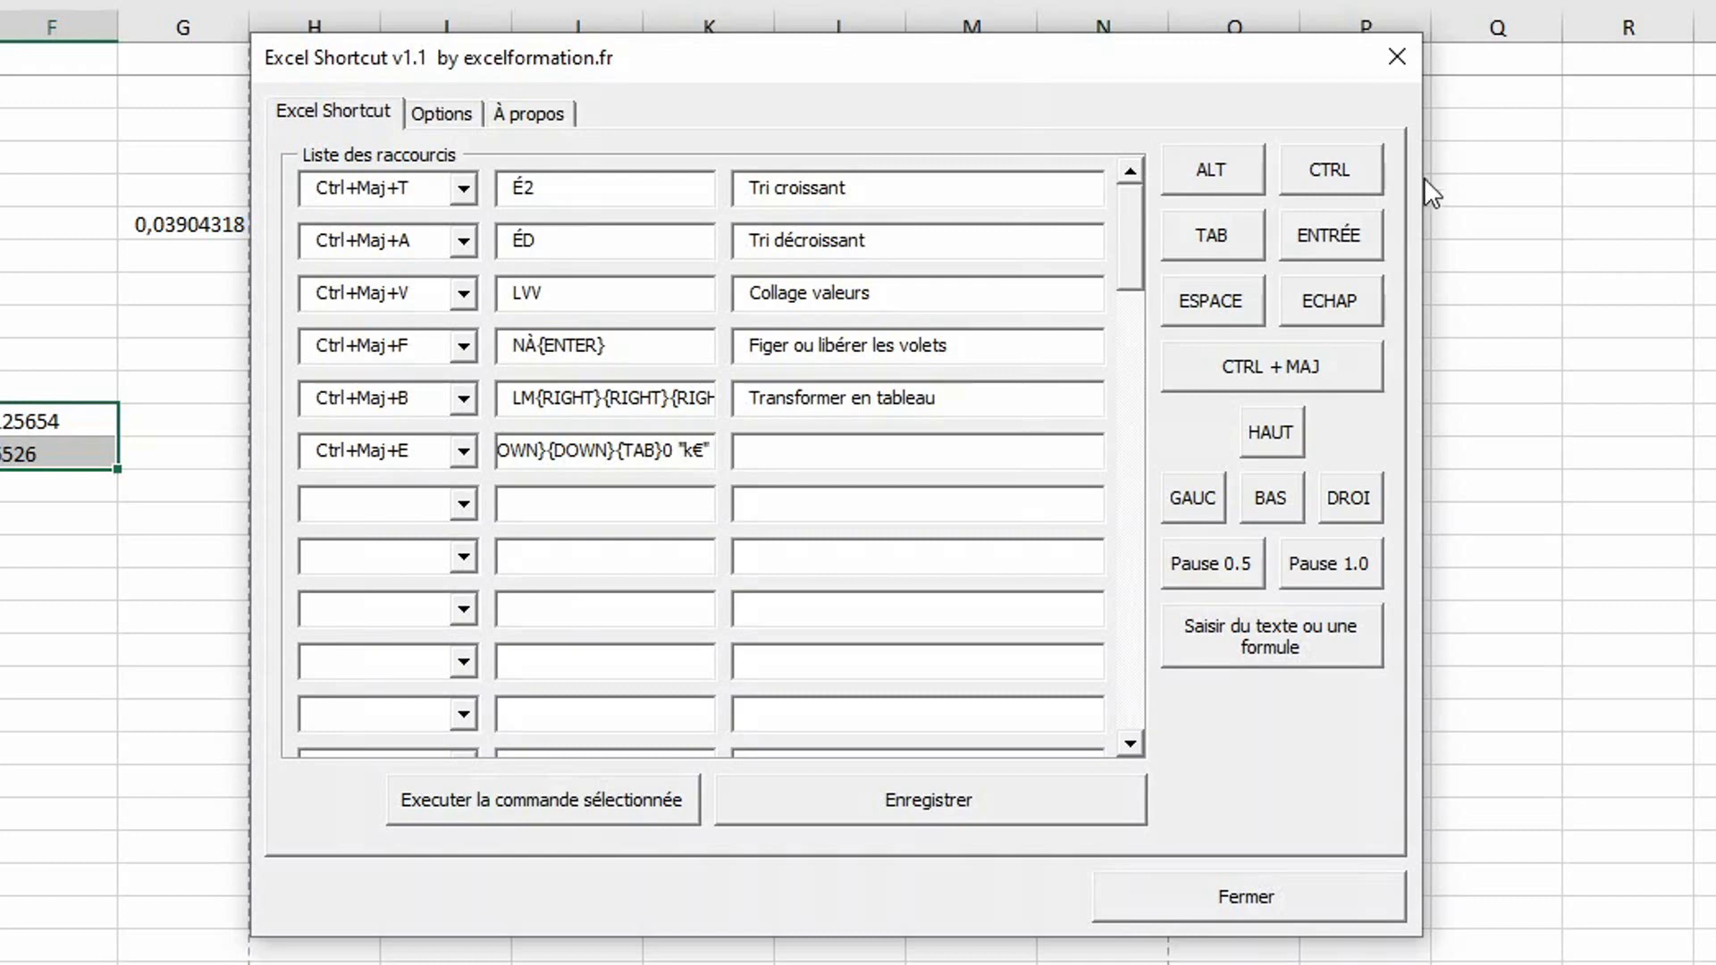
pyautogui.click(1338, 238)
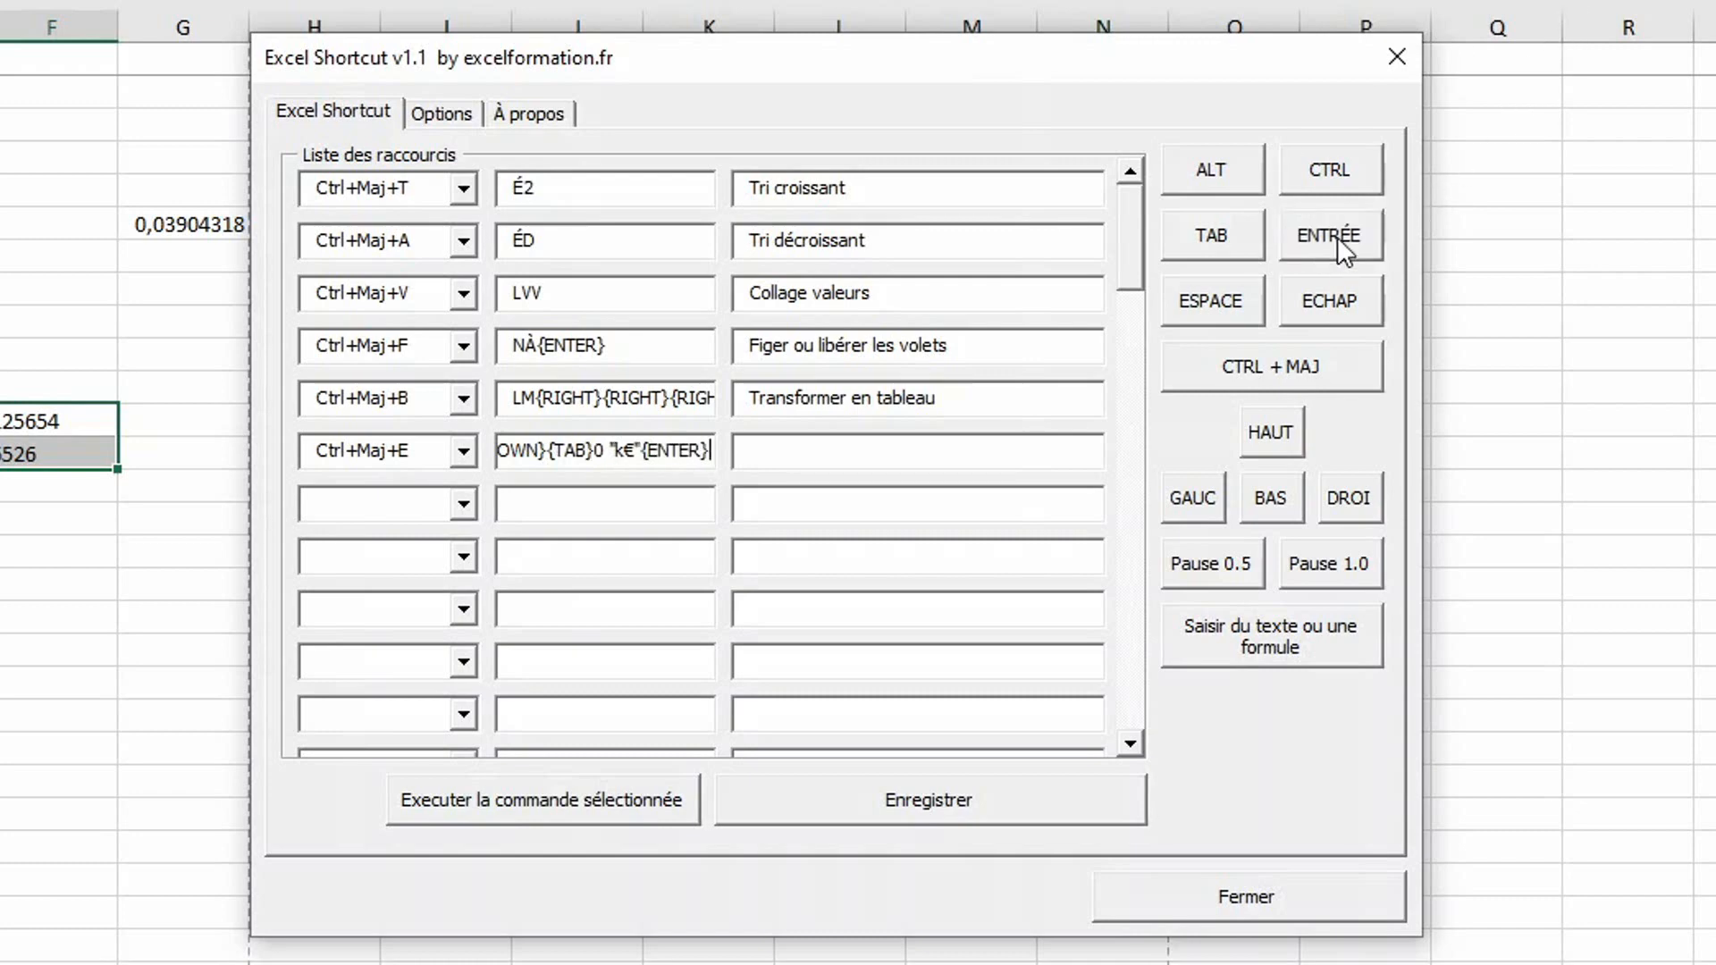
# - Describe the Ctrl+Maj+E shortcut as "Format k€" and save the shortcut list
pyautogui.click(780, 453)
pyautogui.write('Format k€')
pyautogui.click(823, 788)
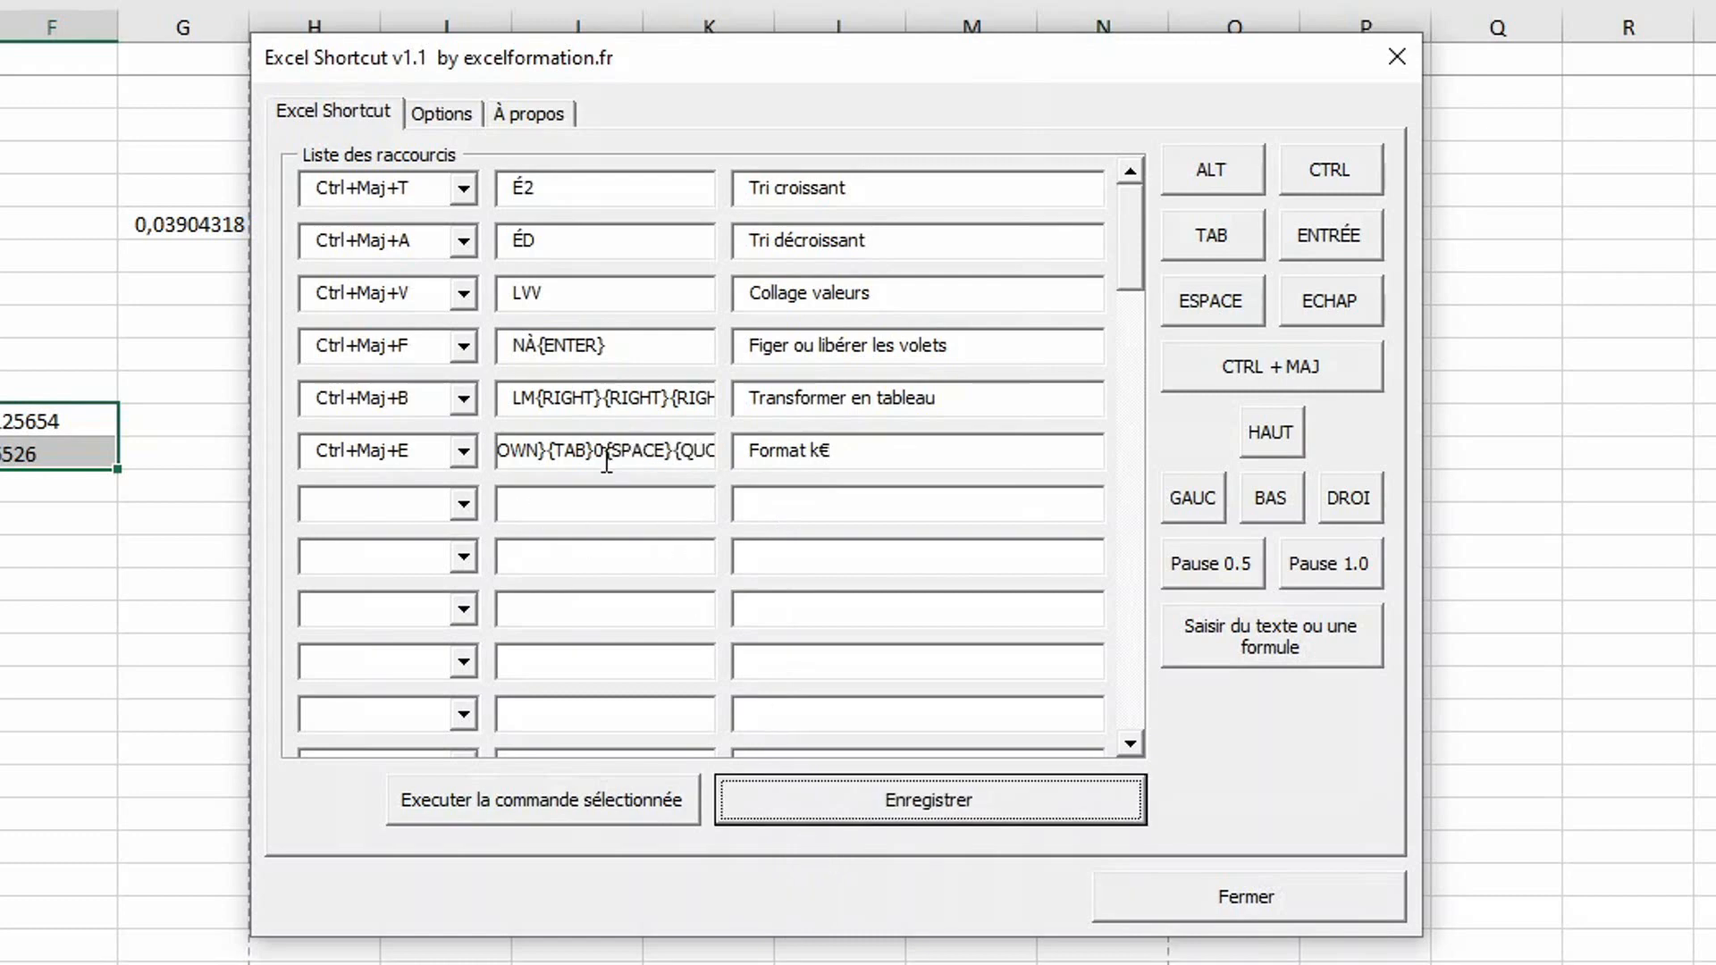
# - Check the end of the saved k€ sequence, close the manager, and run the new shortcut on cells F12:F13
pyautogui.click(676, 459)
pyautogui.press('Left')
pyautogui.press('Left')
pyautogui.press('Left')
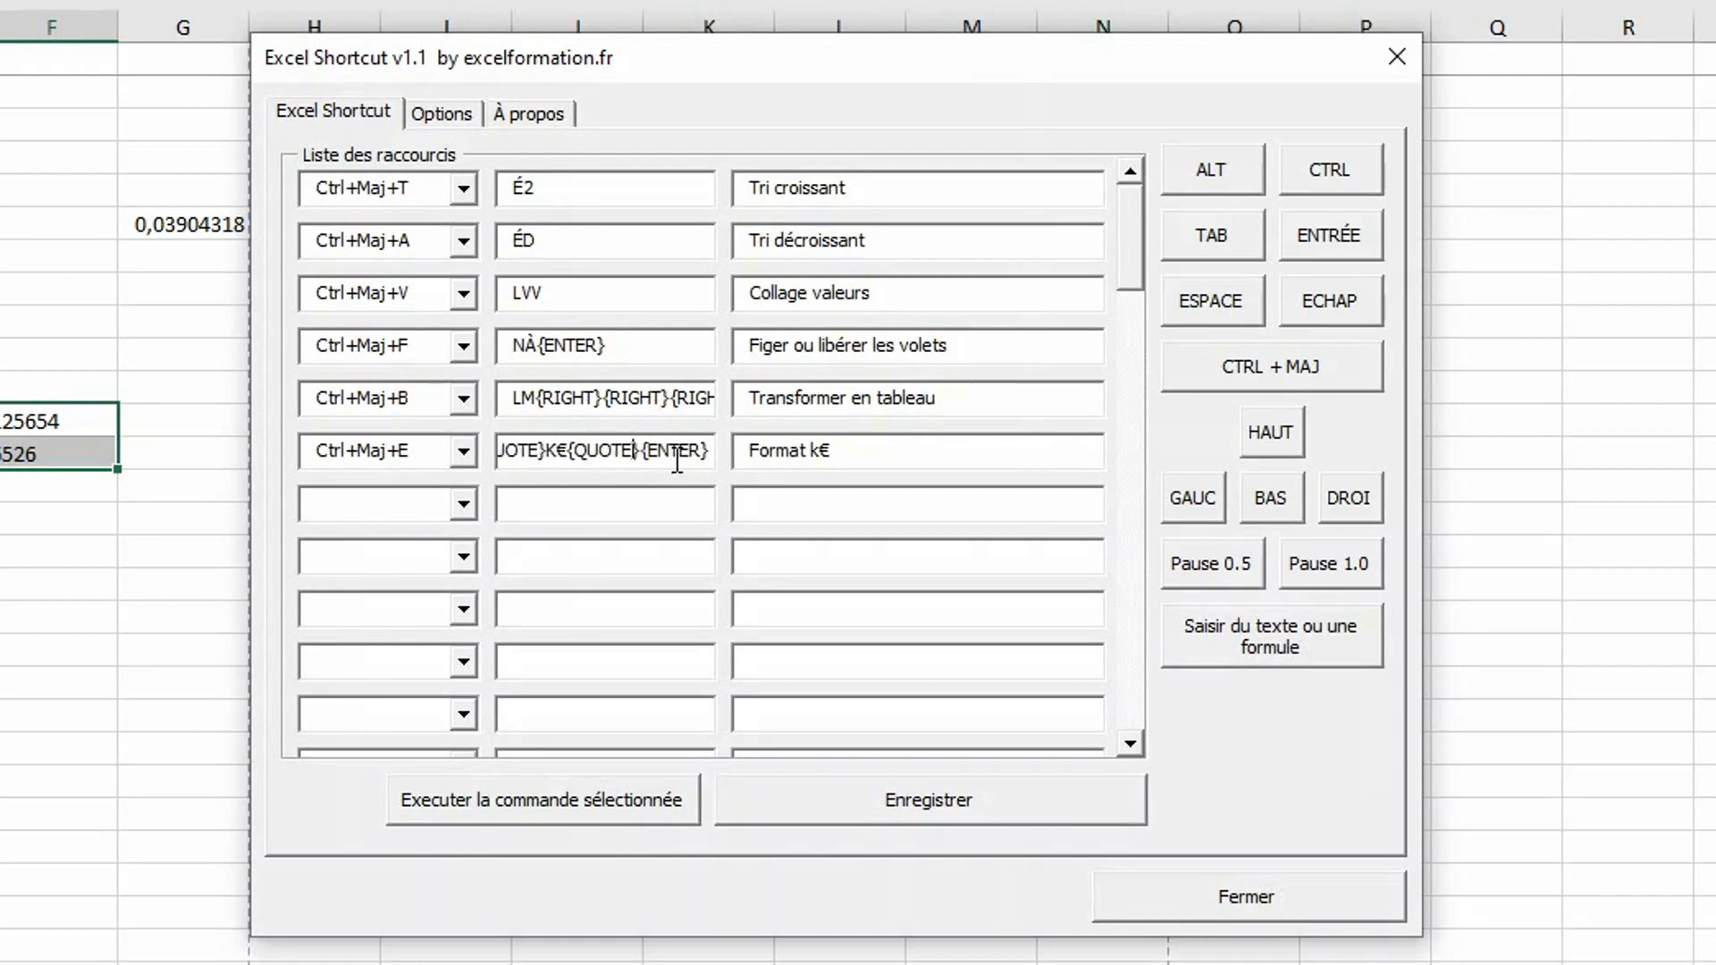
pyautogui.click(1245, 898)
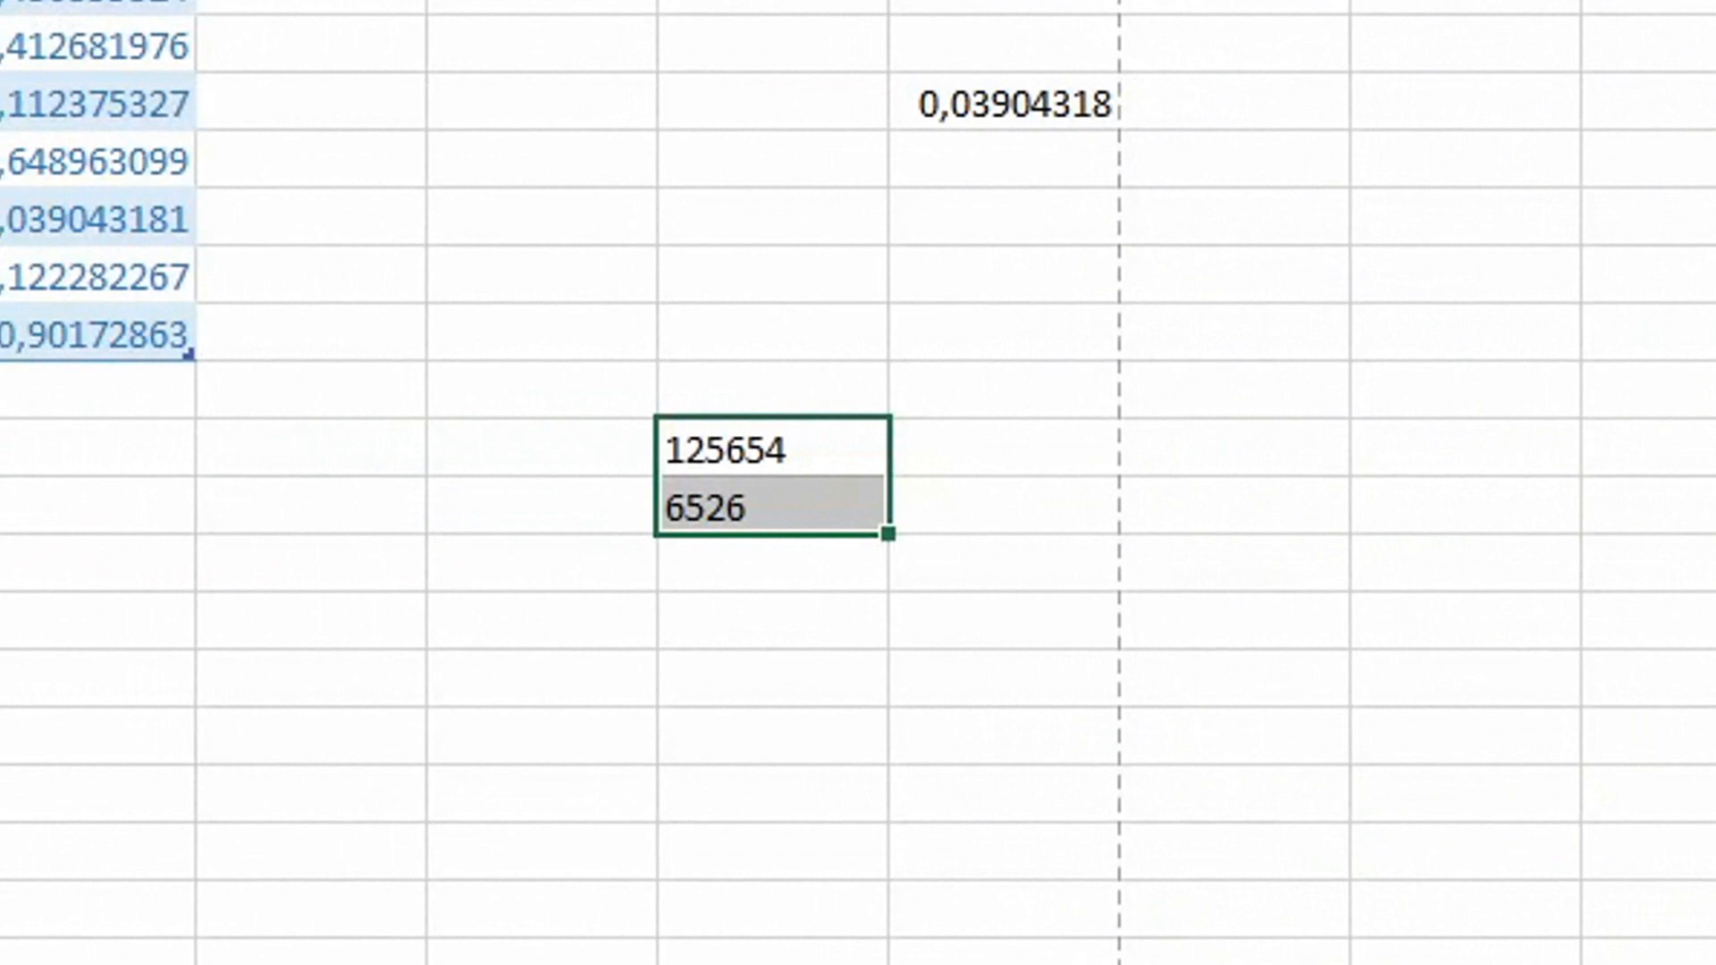
pyautogui.hotkey('ctrl', 'shift', 'e')
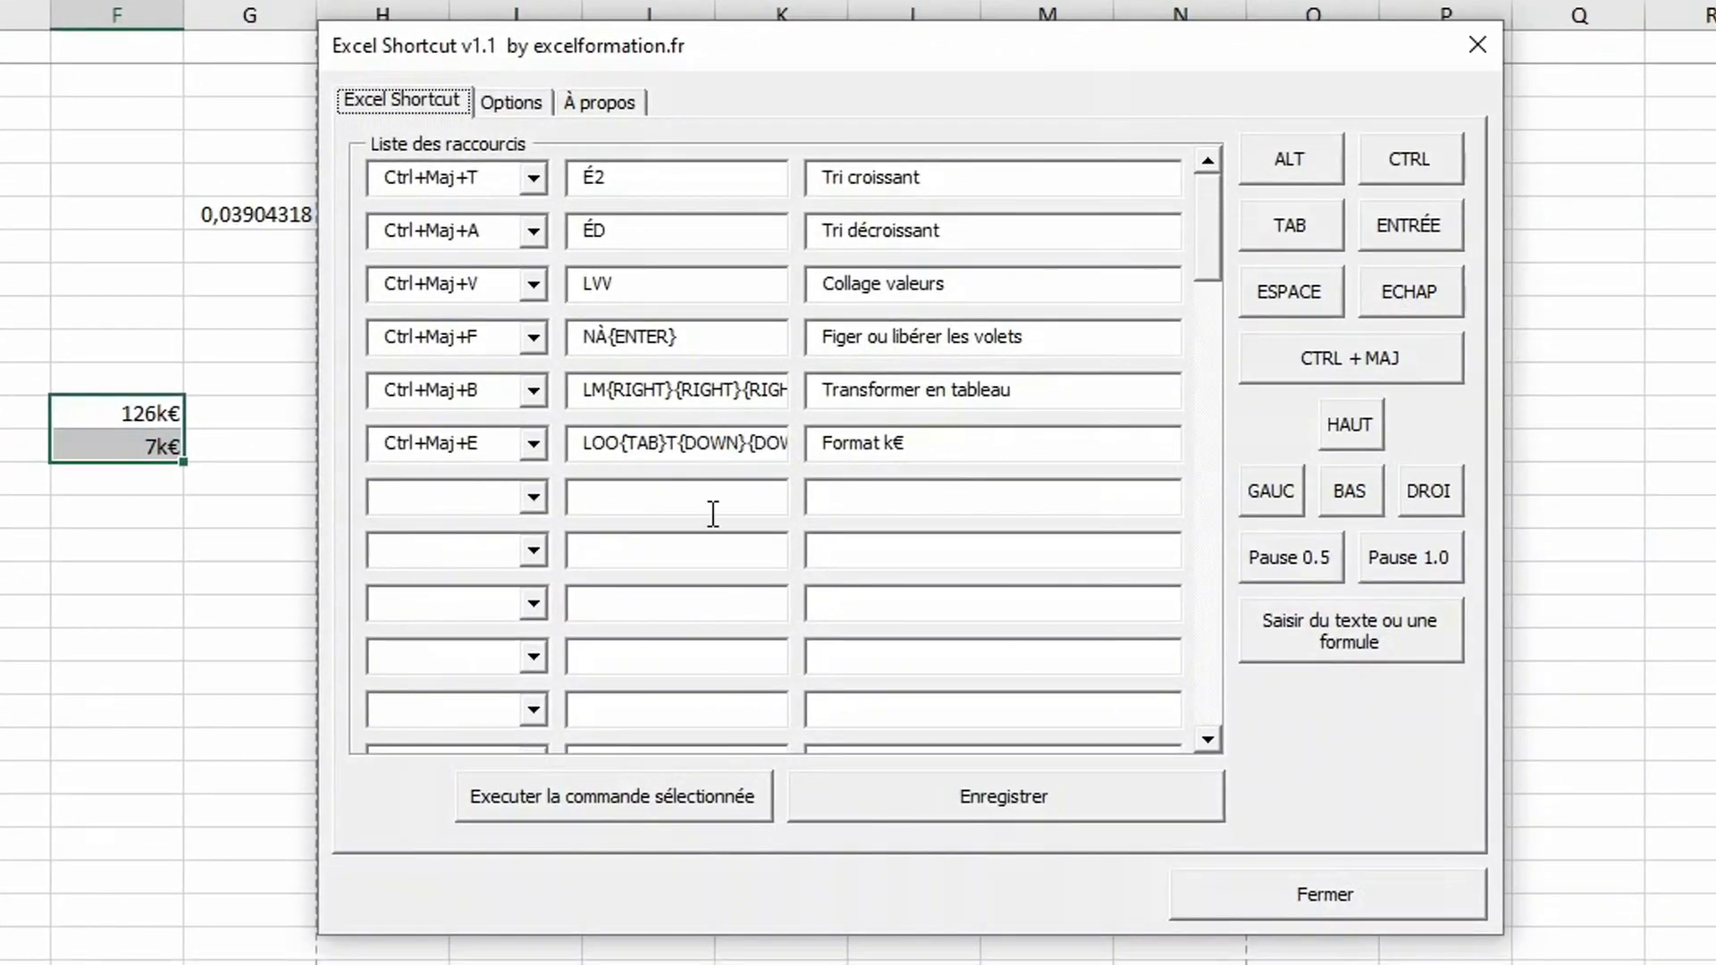
# - Assign Ctrl+Maj+C to the seventh shortcut in the manager and begin its sequence with {ESC}{CTRL-MAJ:{SPACE}}
pyautogui.click(534, 502)
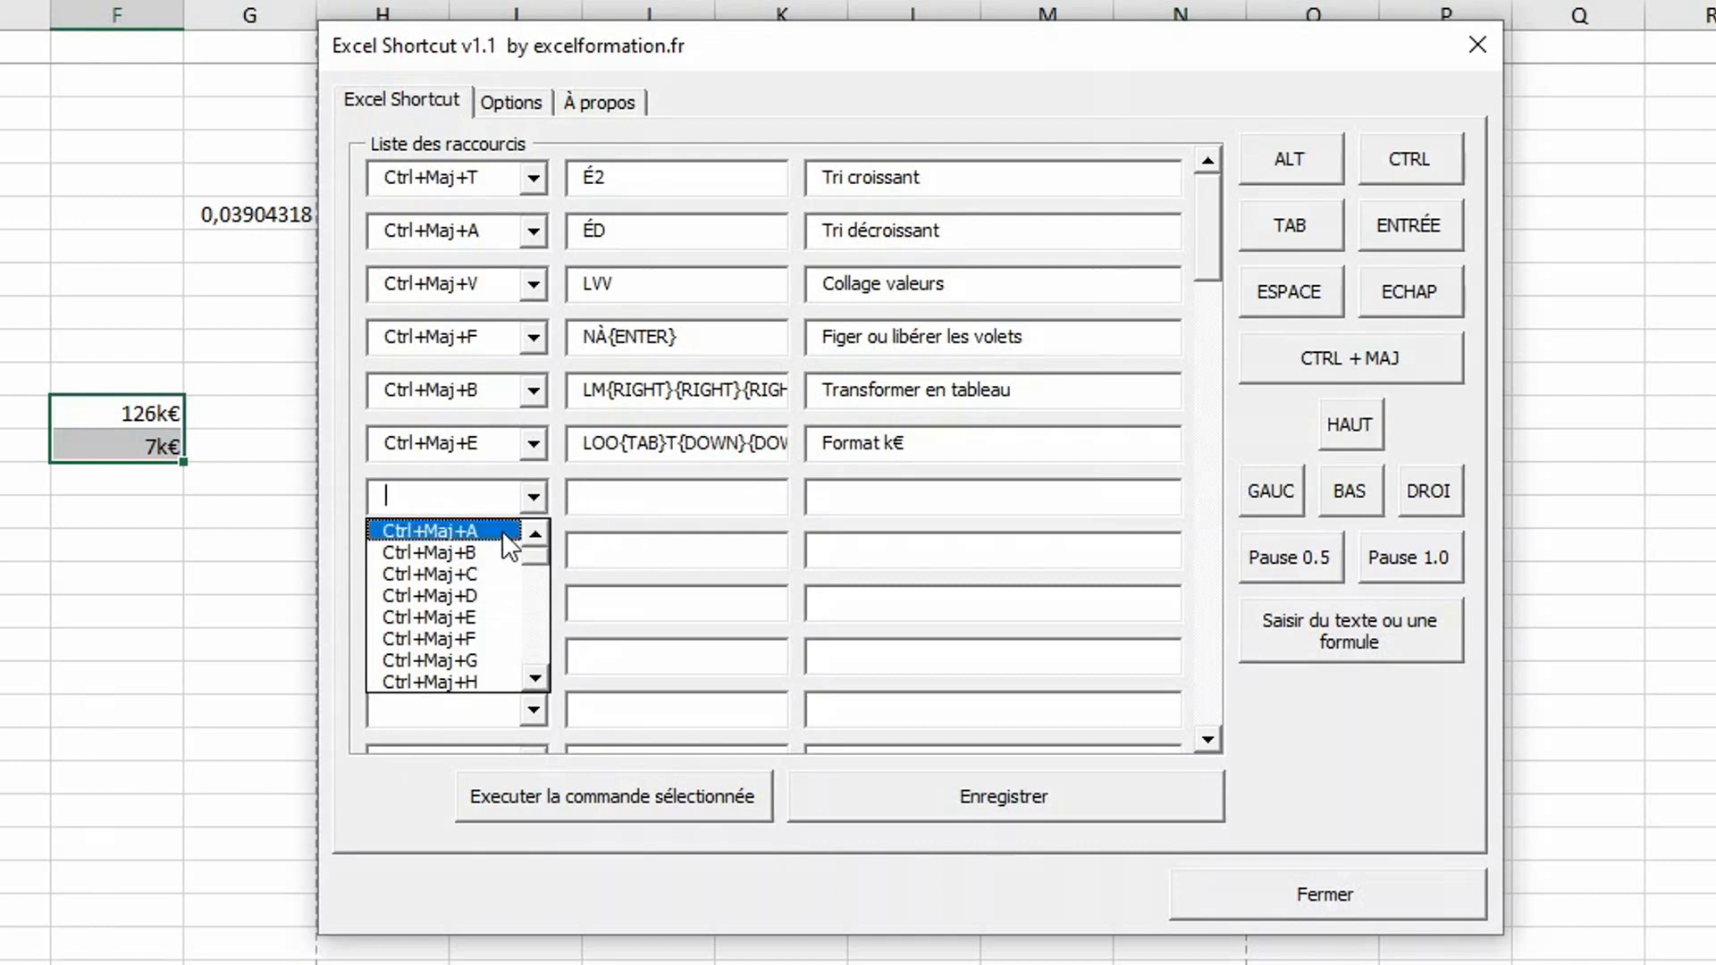
pyautogui.click(480, 573)
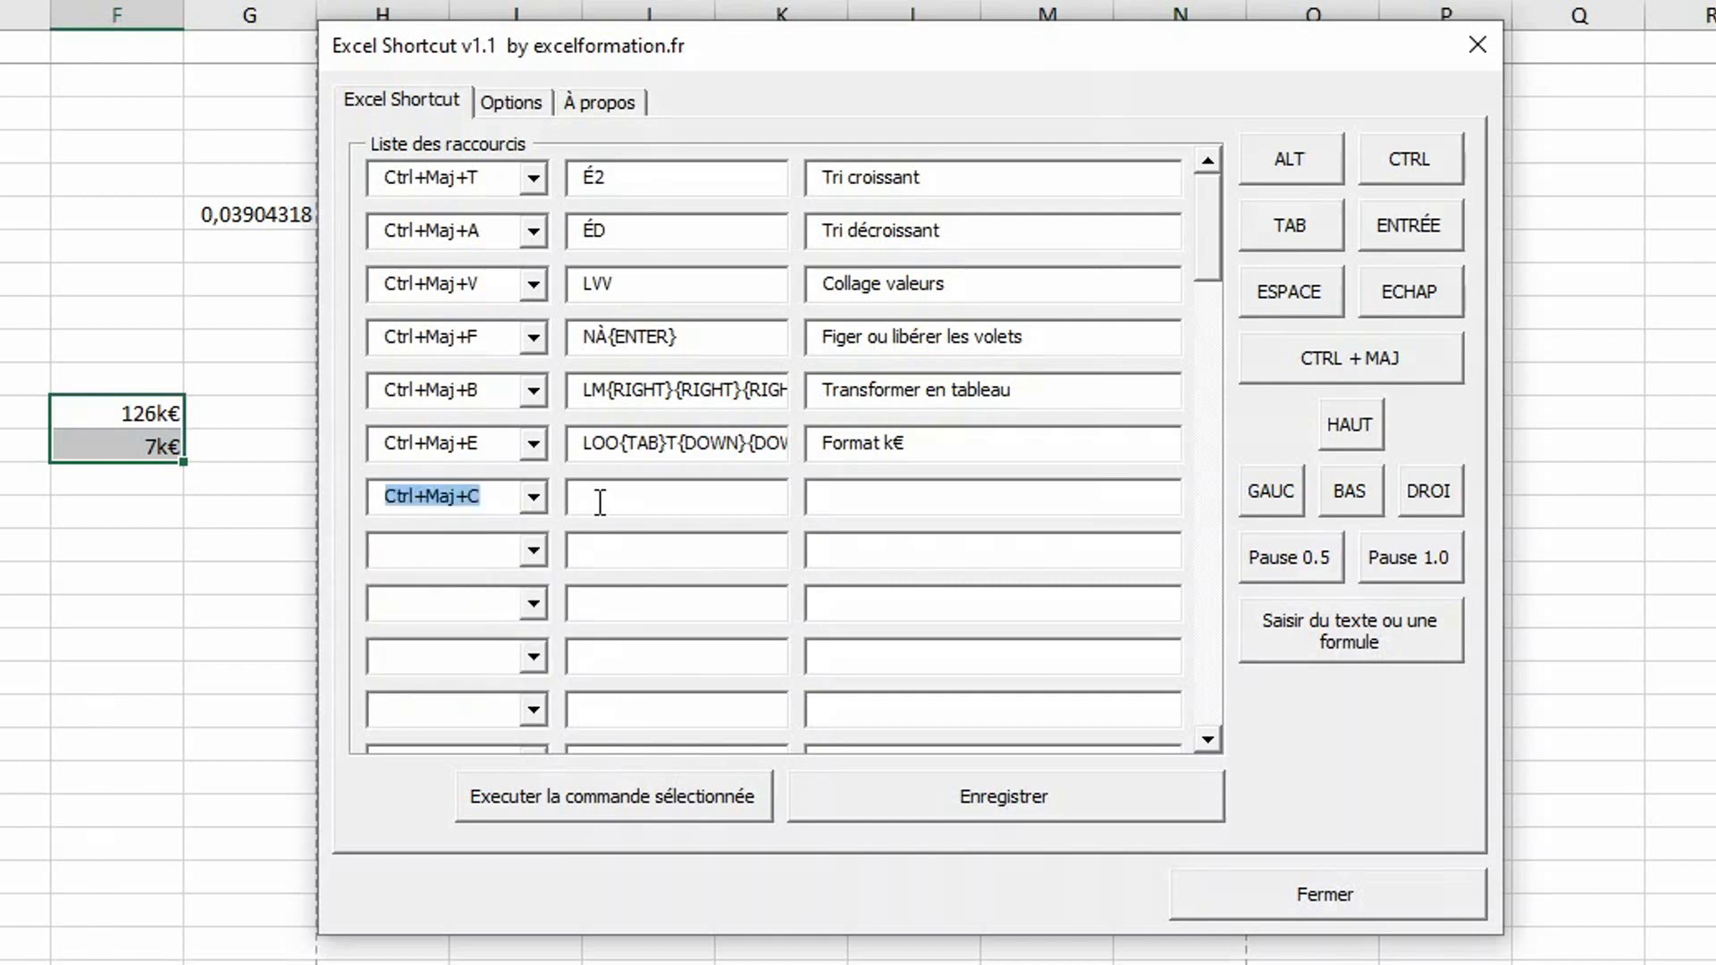
pyautogui.click(600, 500)
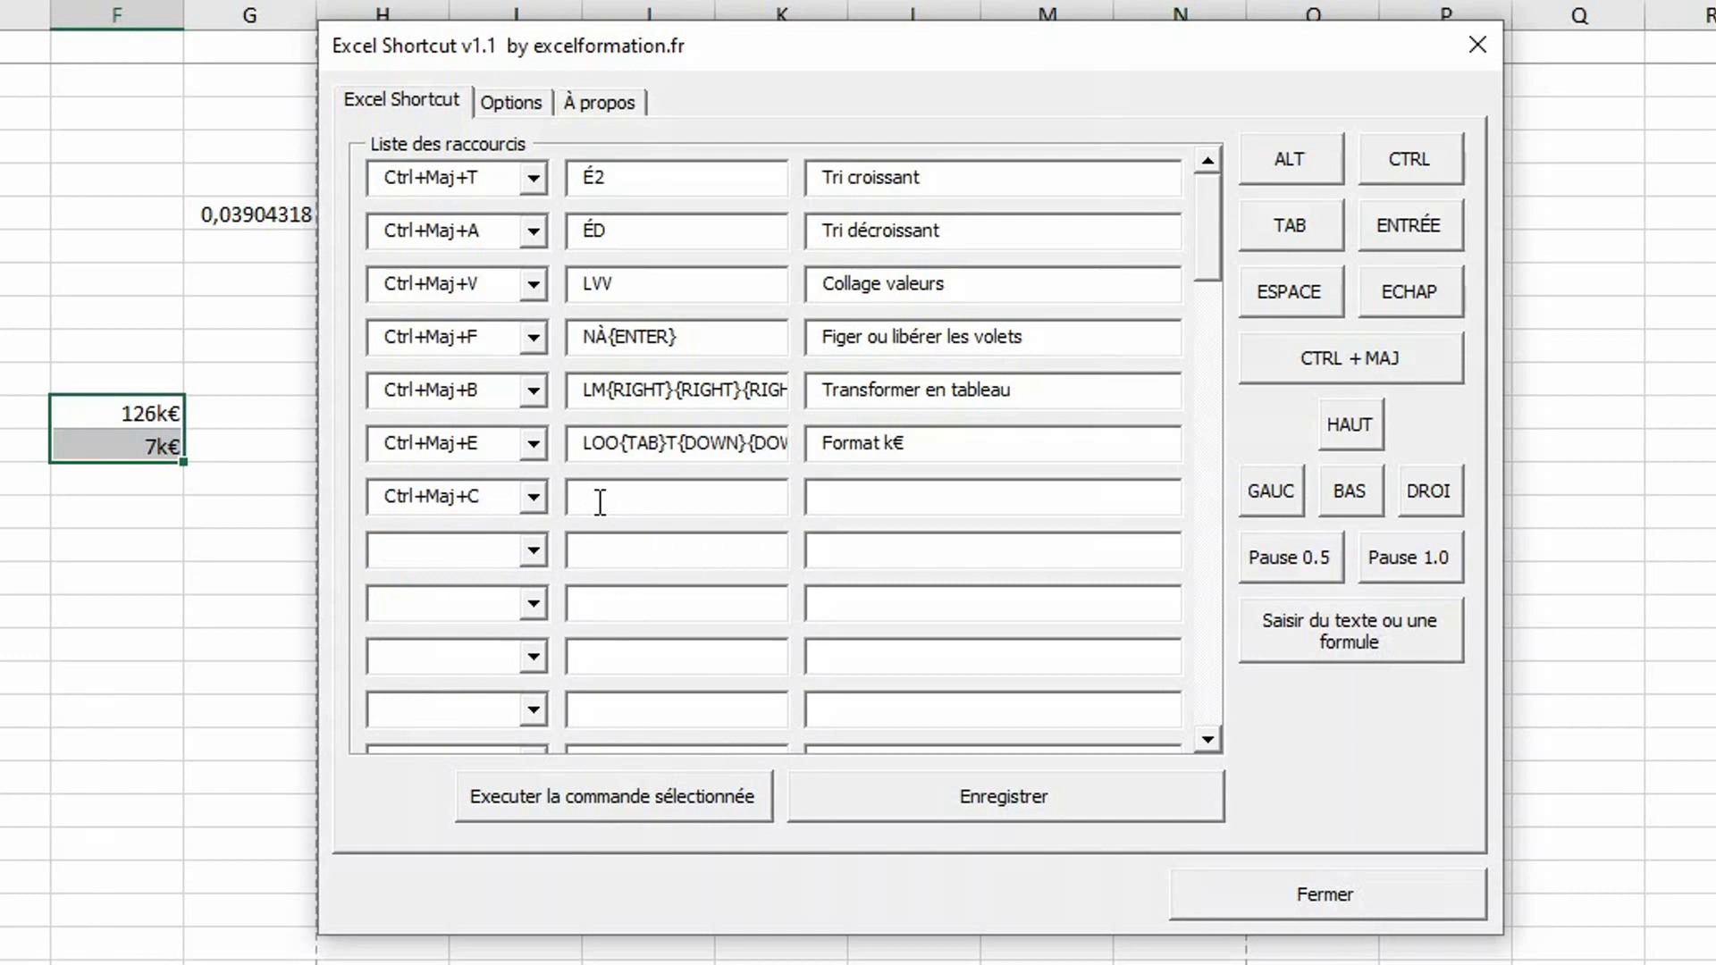
pyautogui.click(1408, 292)
pyautogui.click(1374, 366)
pyautogui.press('Left')
pyautogui.write(':')
pyautogui.click(1264, 288)
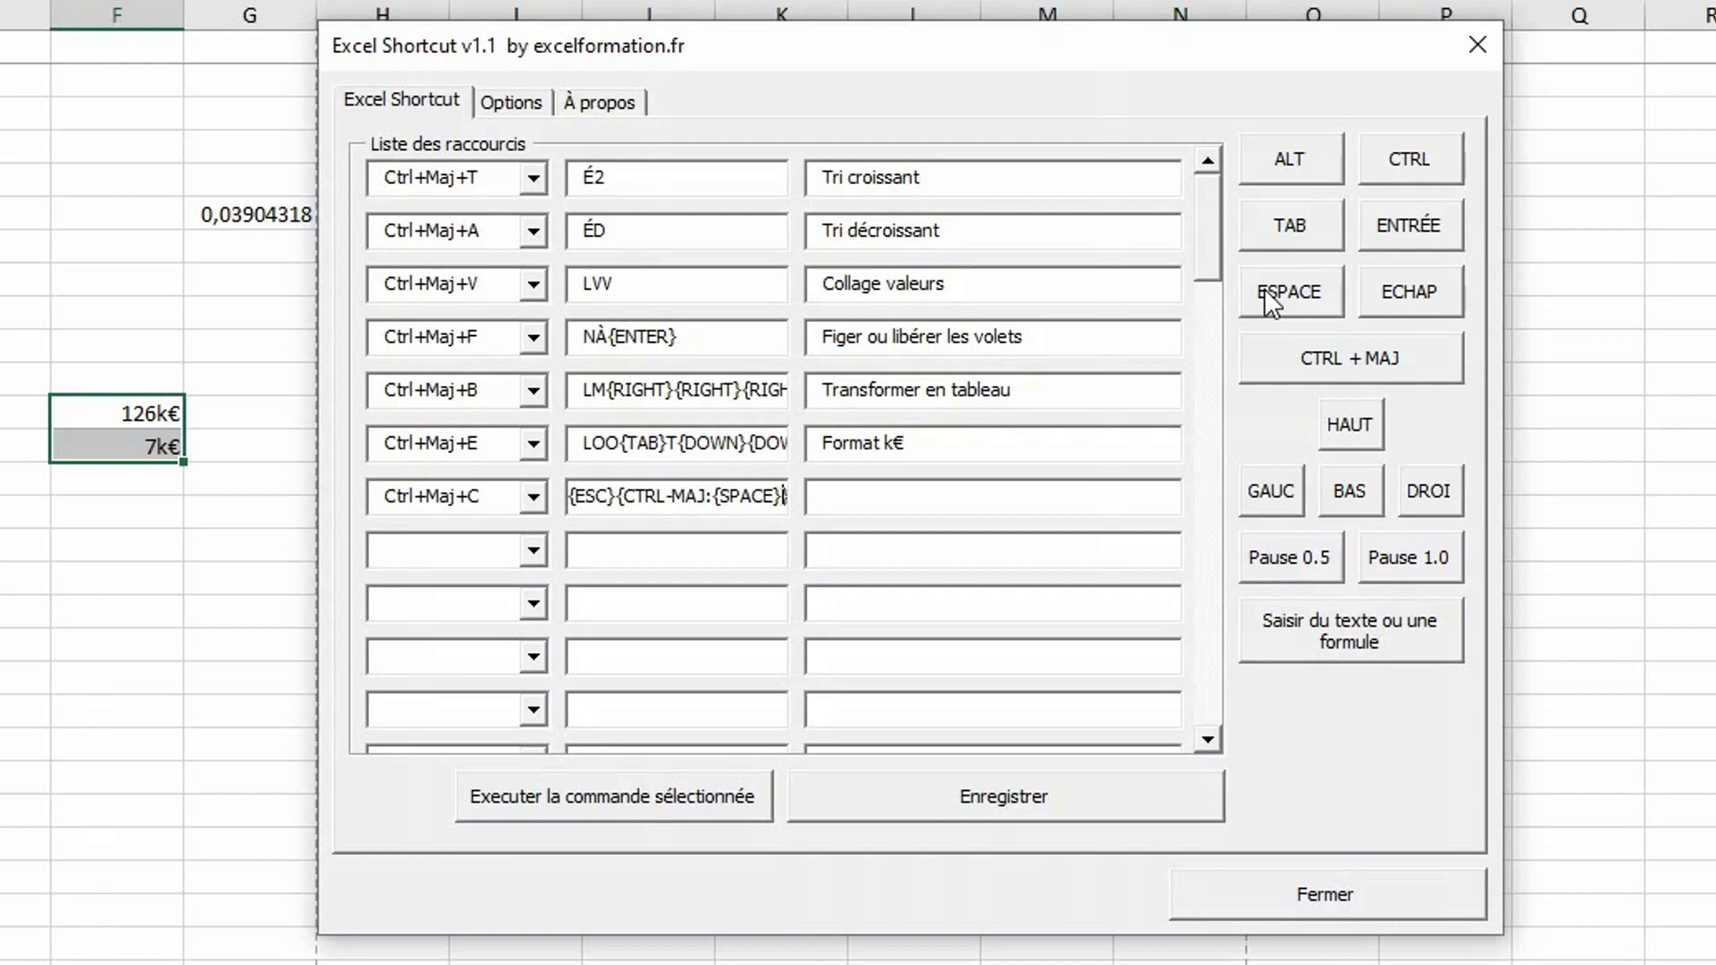
pyautogui.write('}')
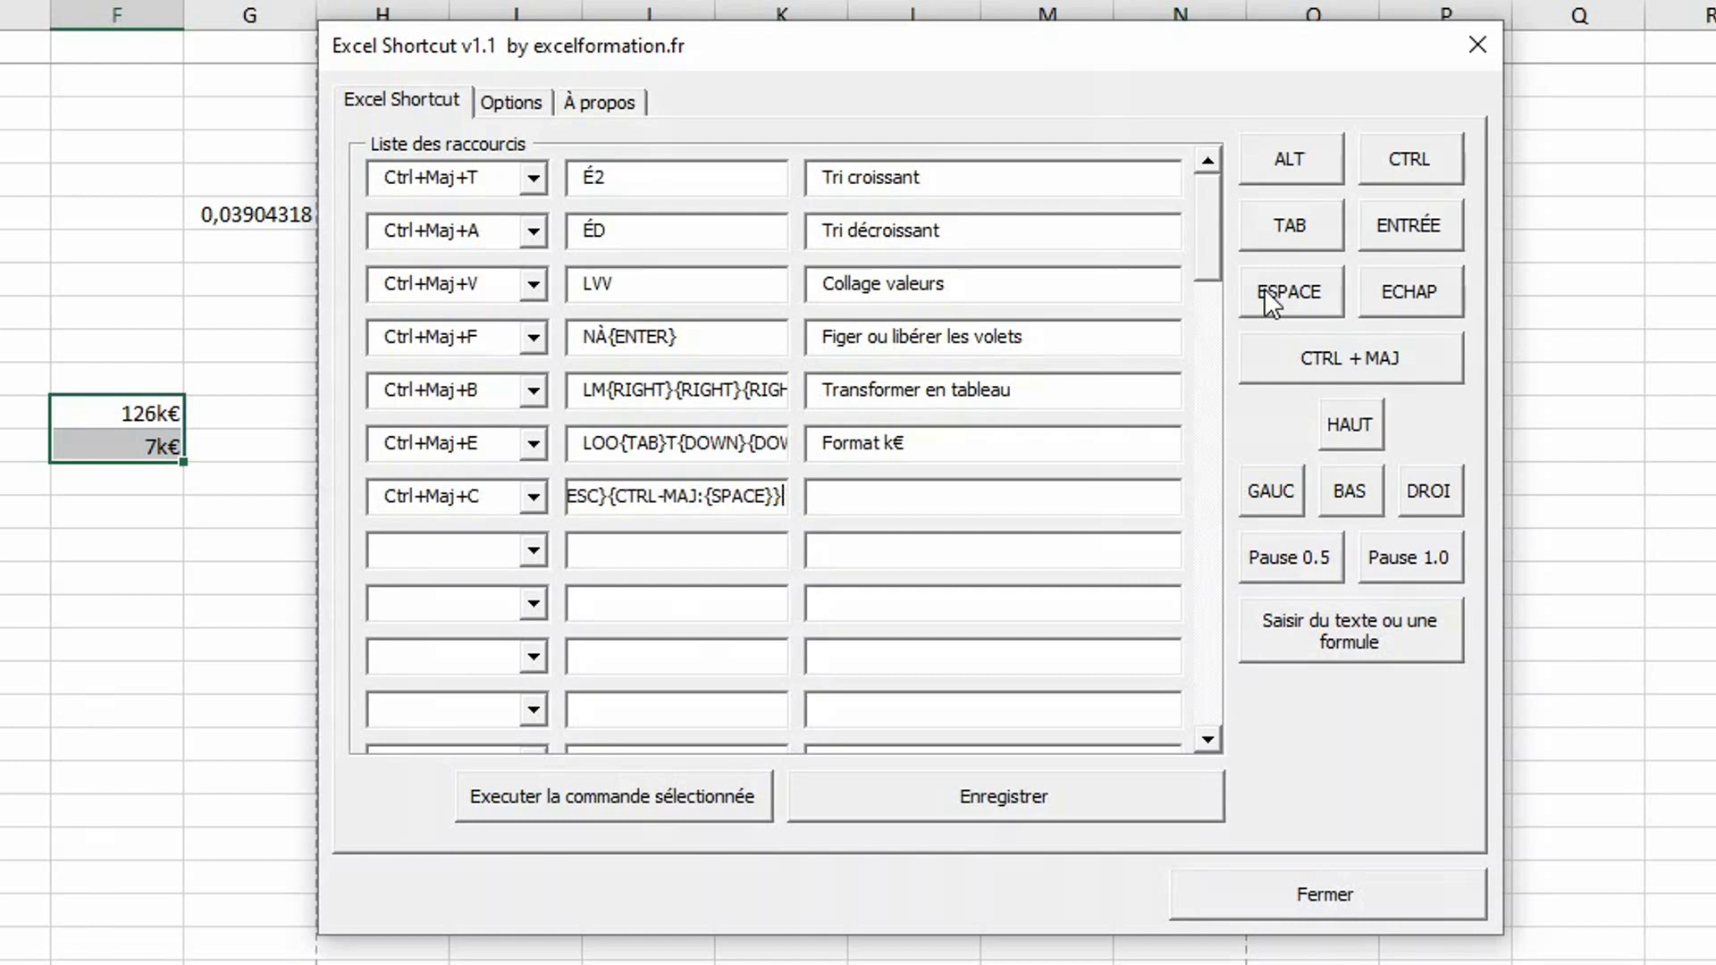
# - Complete the Ctrl+Maj+C sequence with {CTRL:c}, describe it as "Copier la plage courante" and save the shortcut list
pyautogui.click(1423, 159)
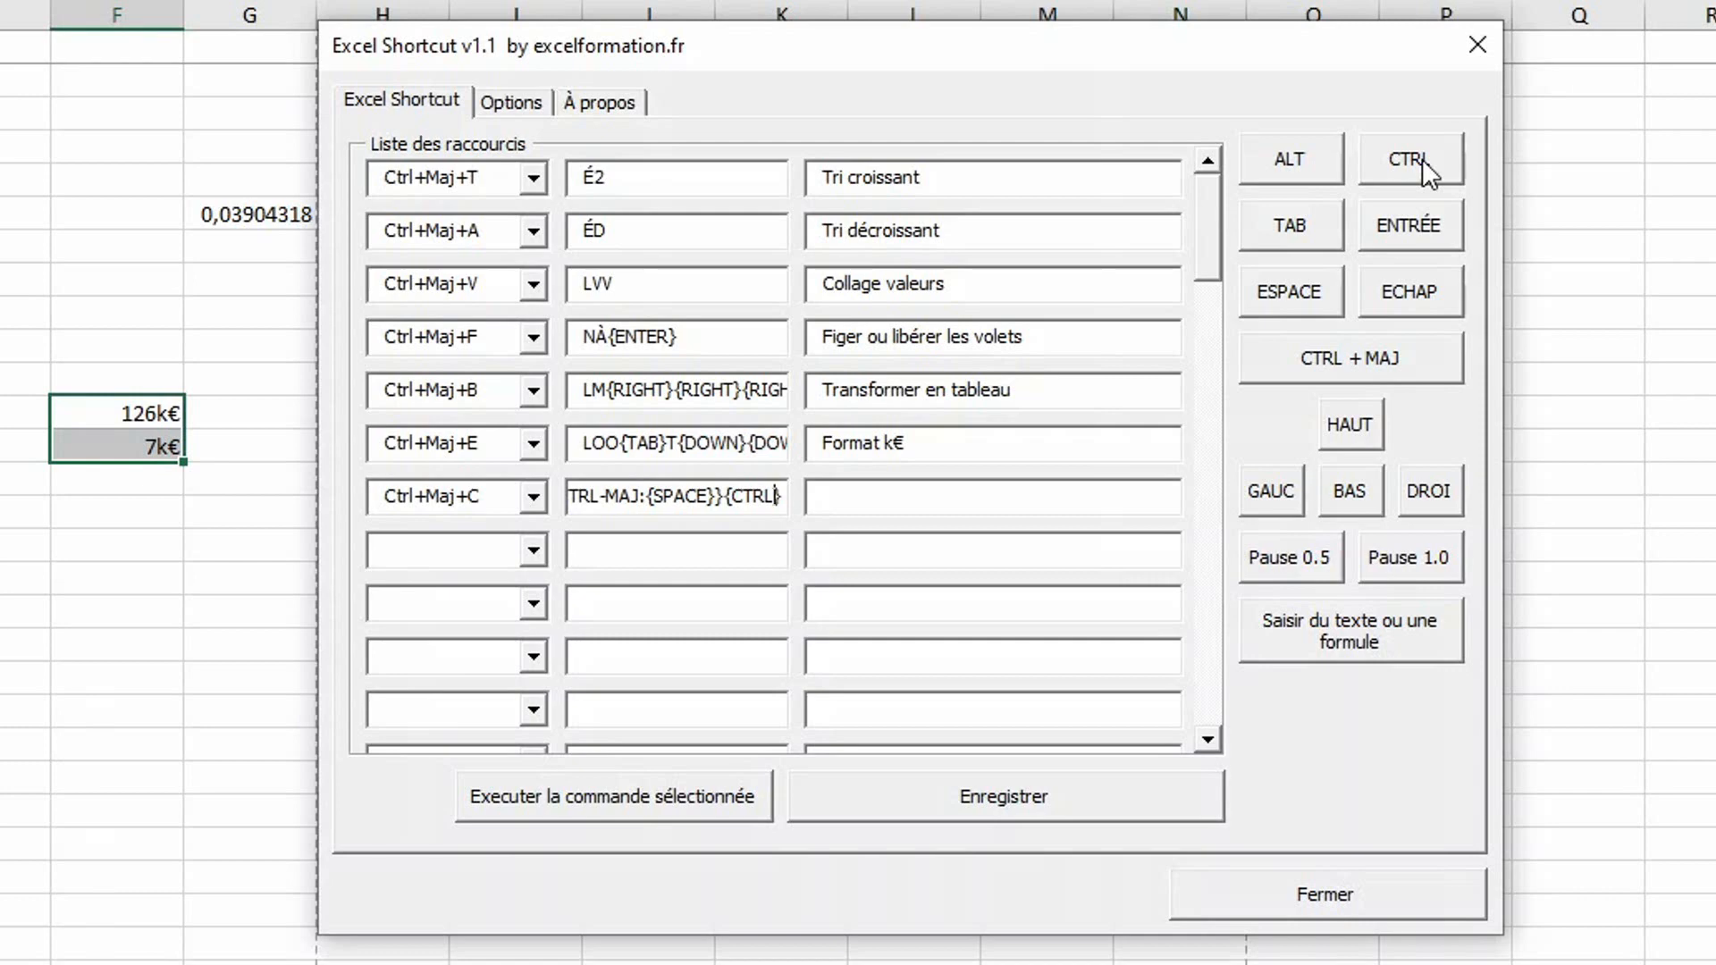
pyautogui.press('BackSpace')
pyautogui.write(':c')
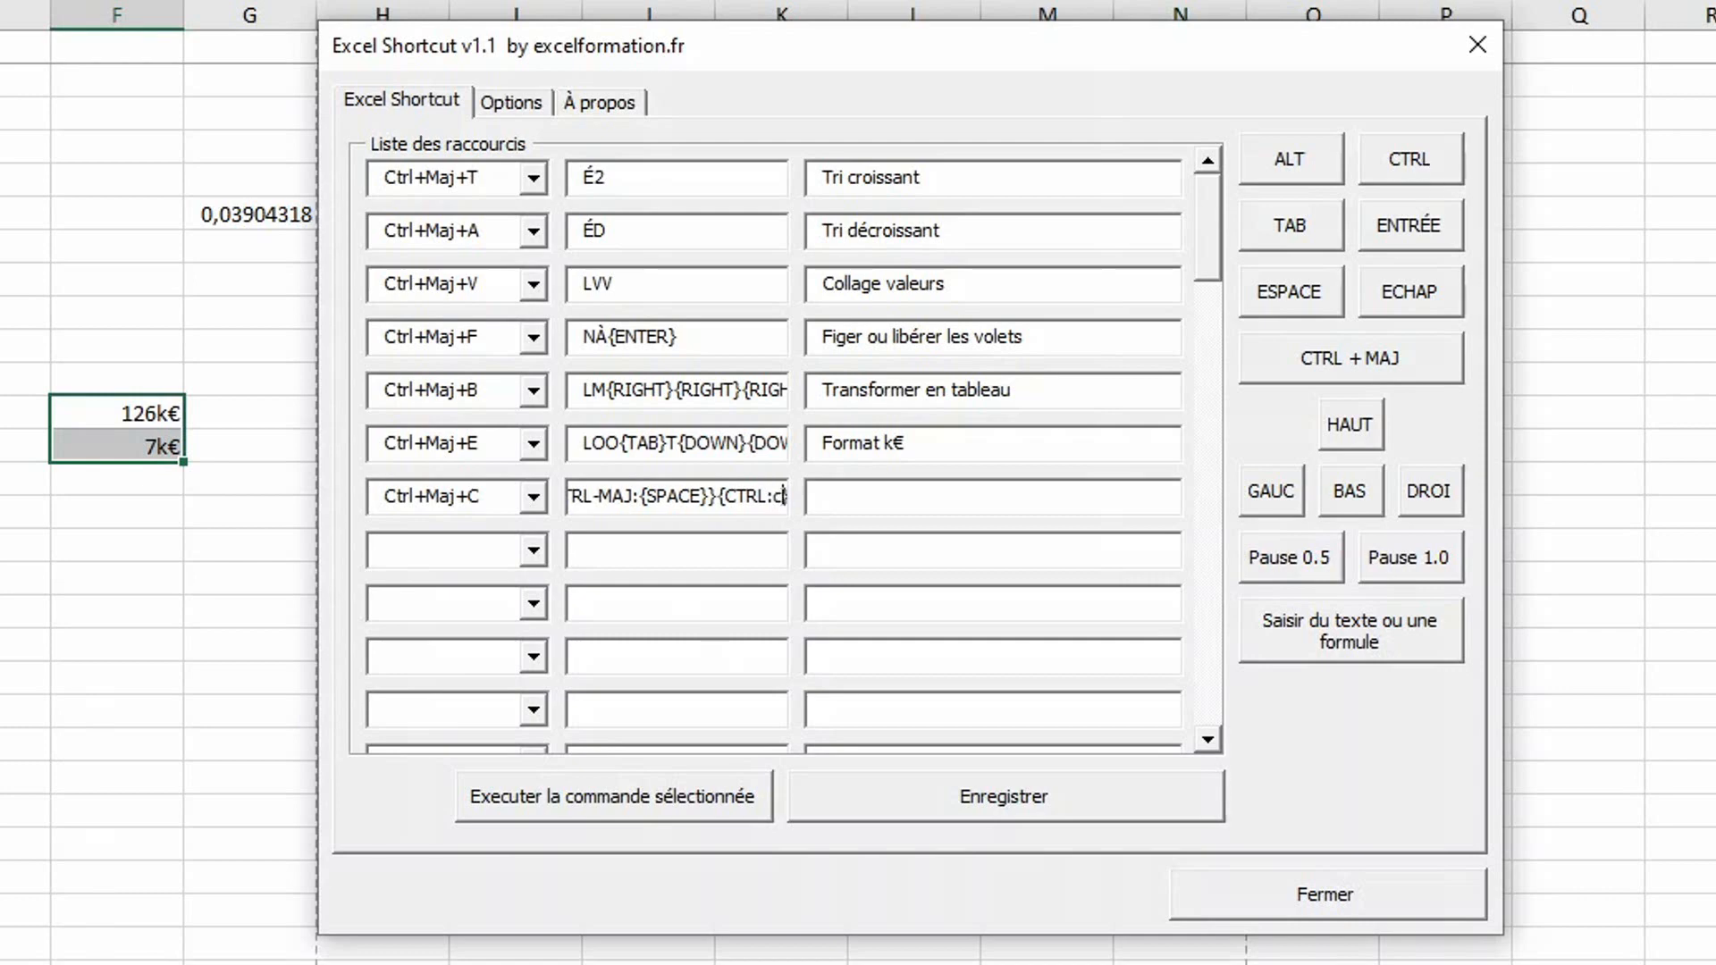
pyautogui.click(890, 494)
pyautogui.write('Copier la plage courante')
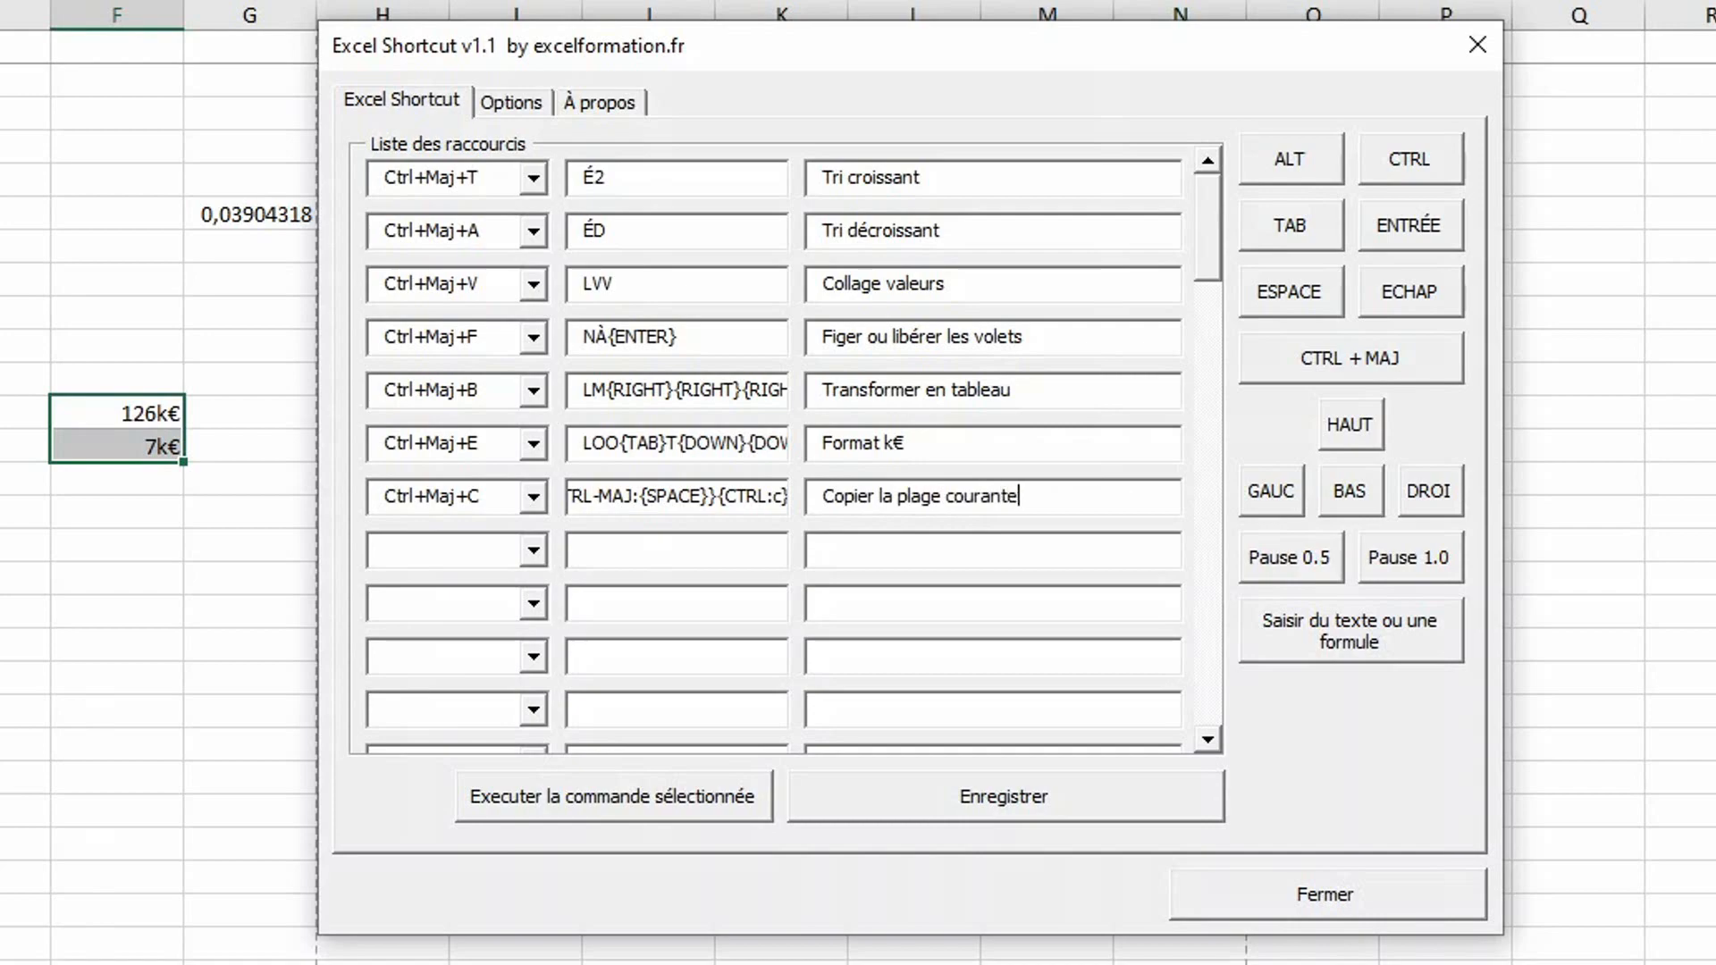
pyautogui.click(1001, 810)
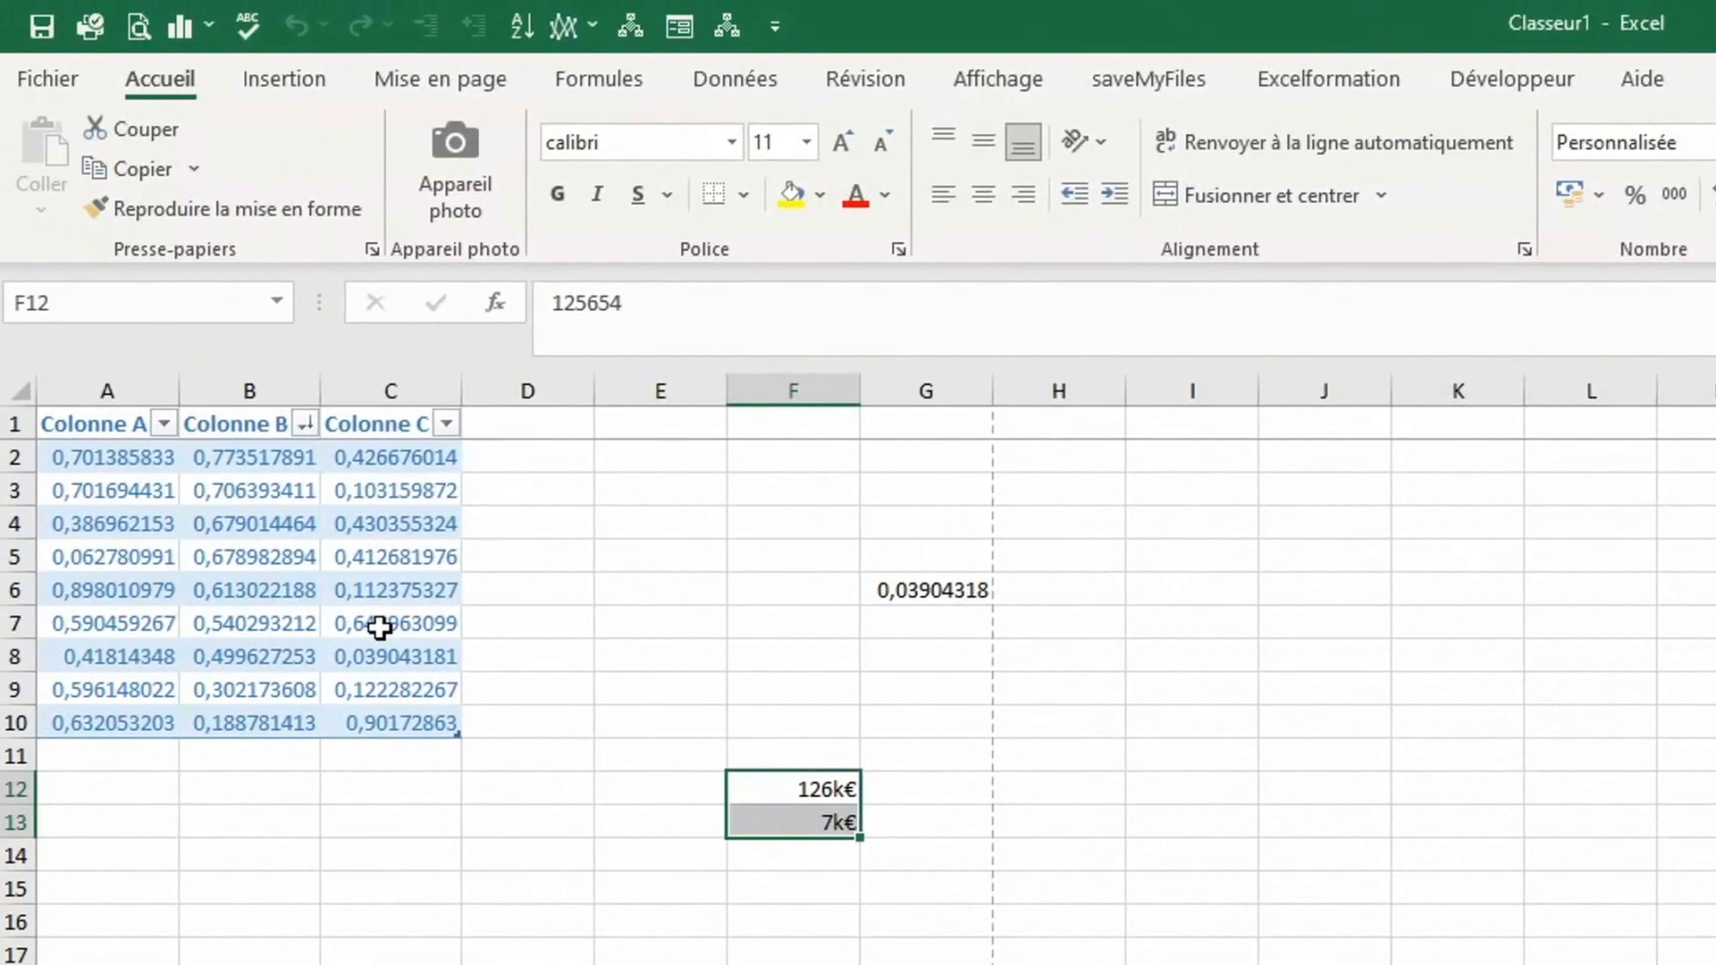
# - Run the new copy shortcut from table cell C7, then paste the range at I4 and its values only at H17
pyautogui.click(386, 628)
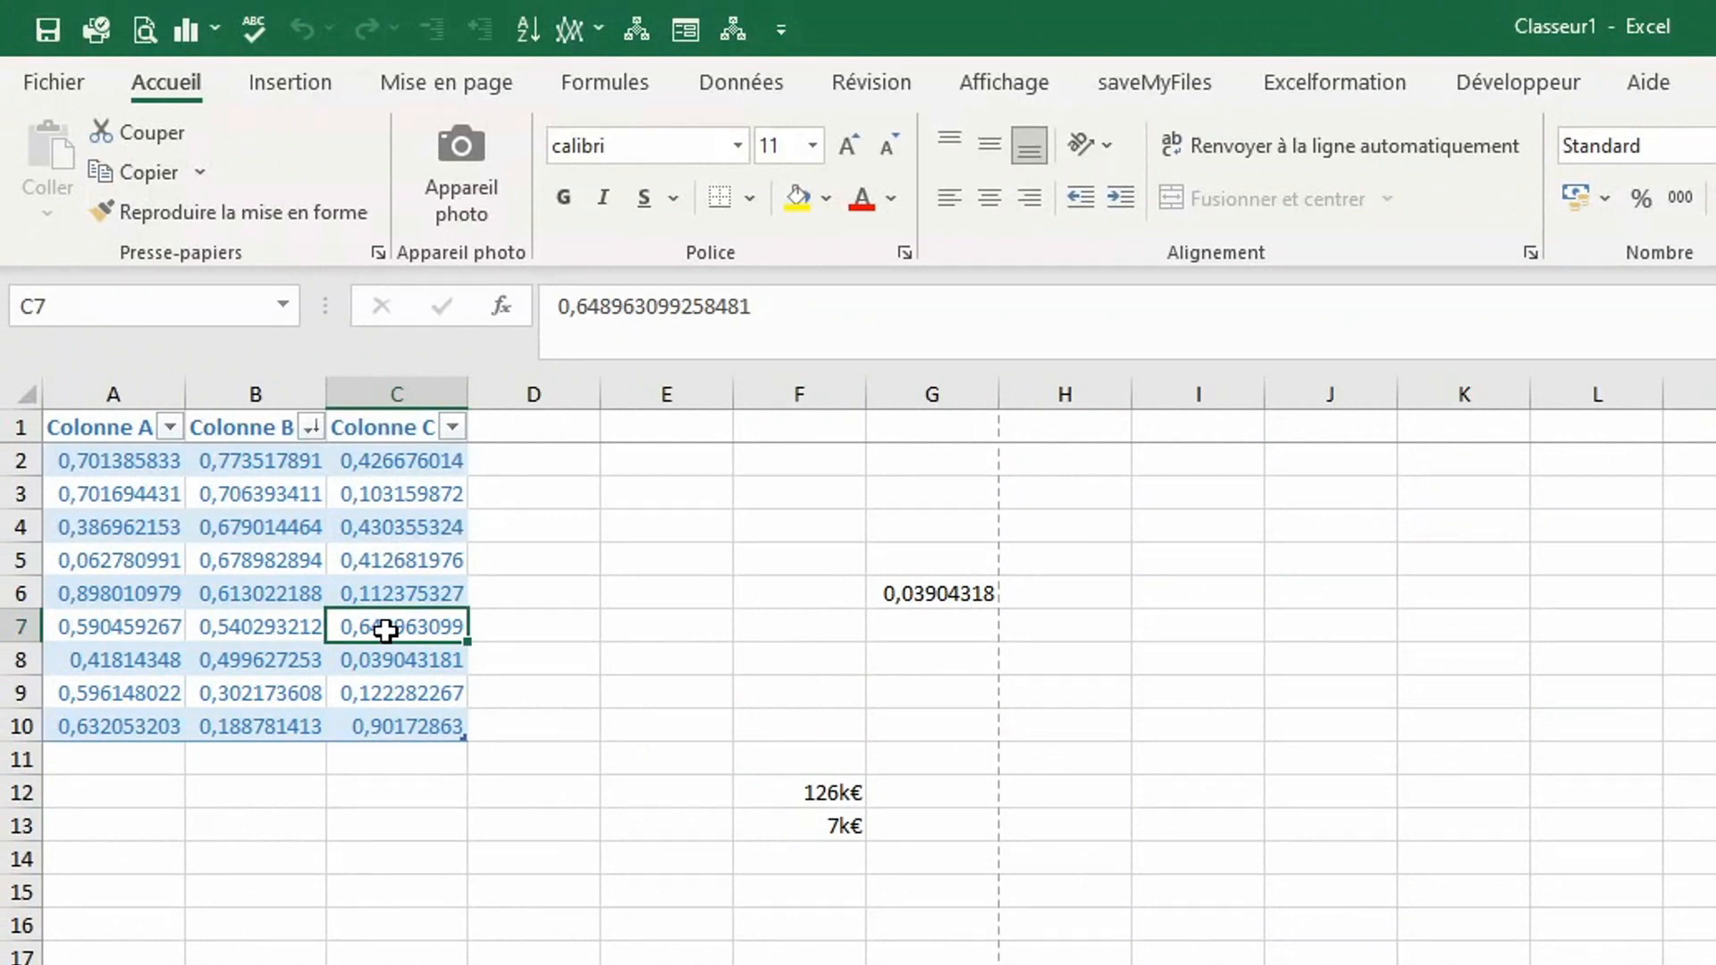
pyautogui.hotkey('ctrl', 'shift', 'c')
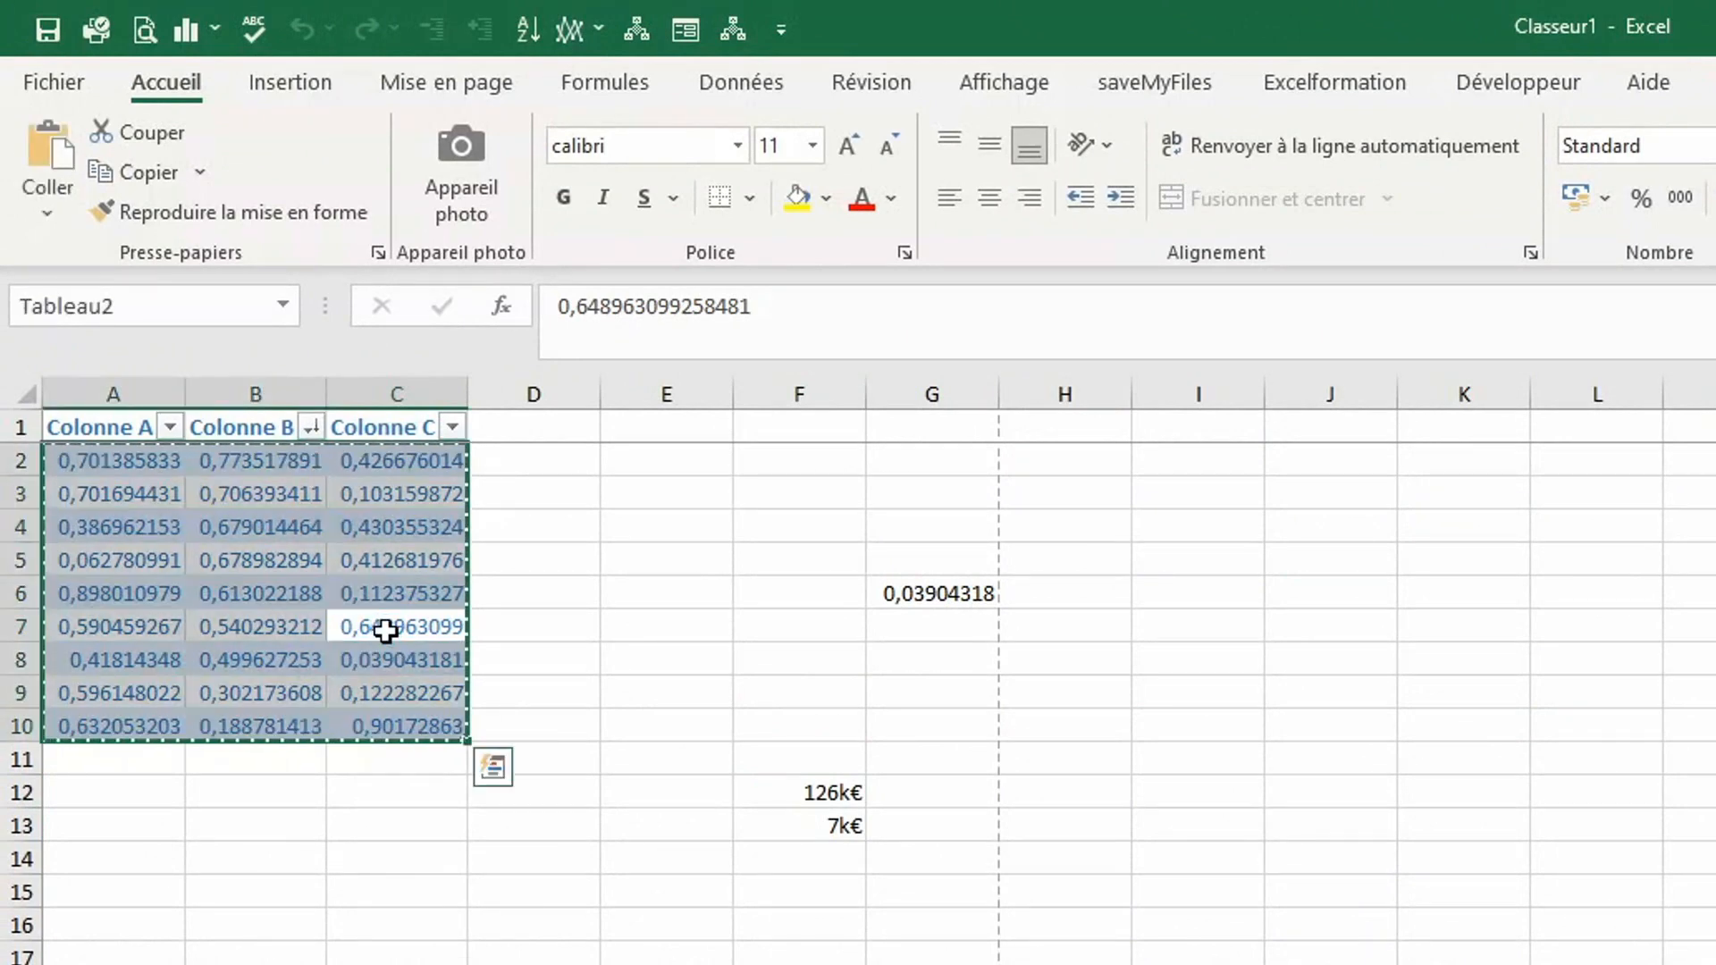
pyautogui.click(1231, 541)
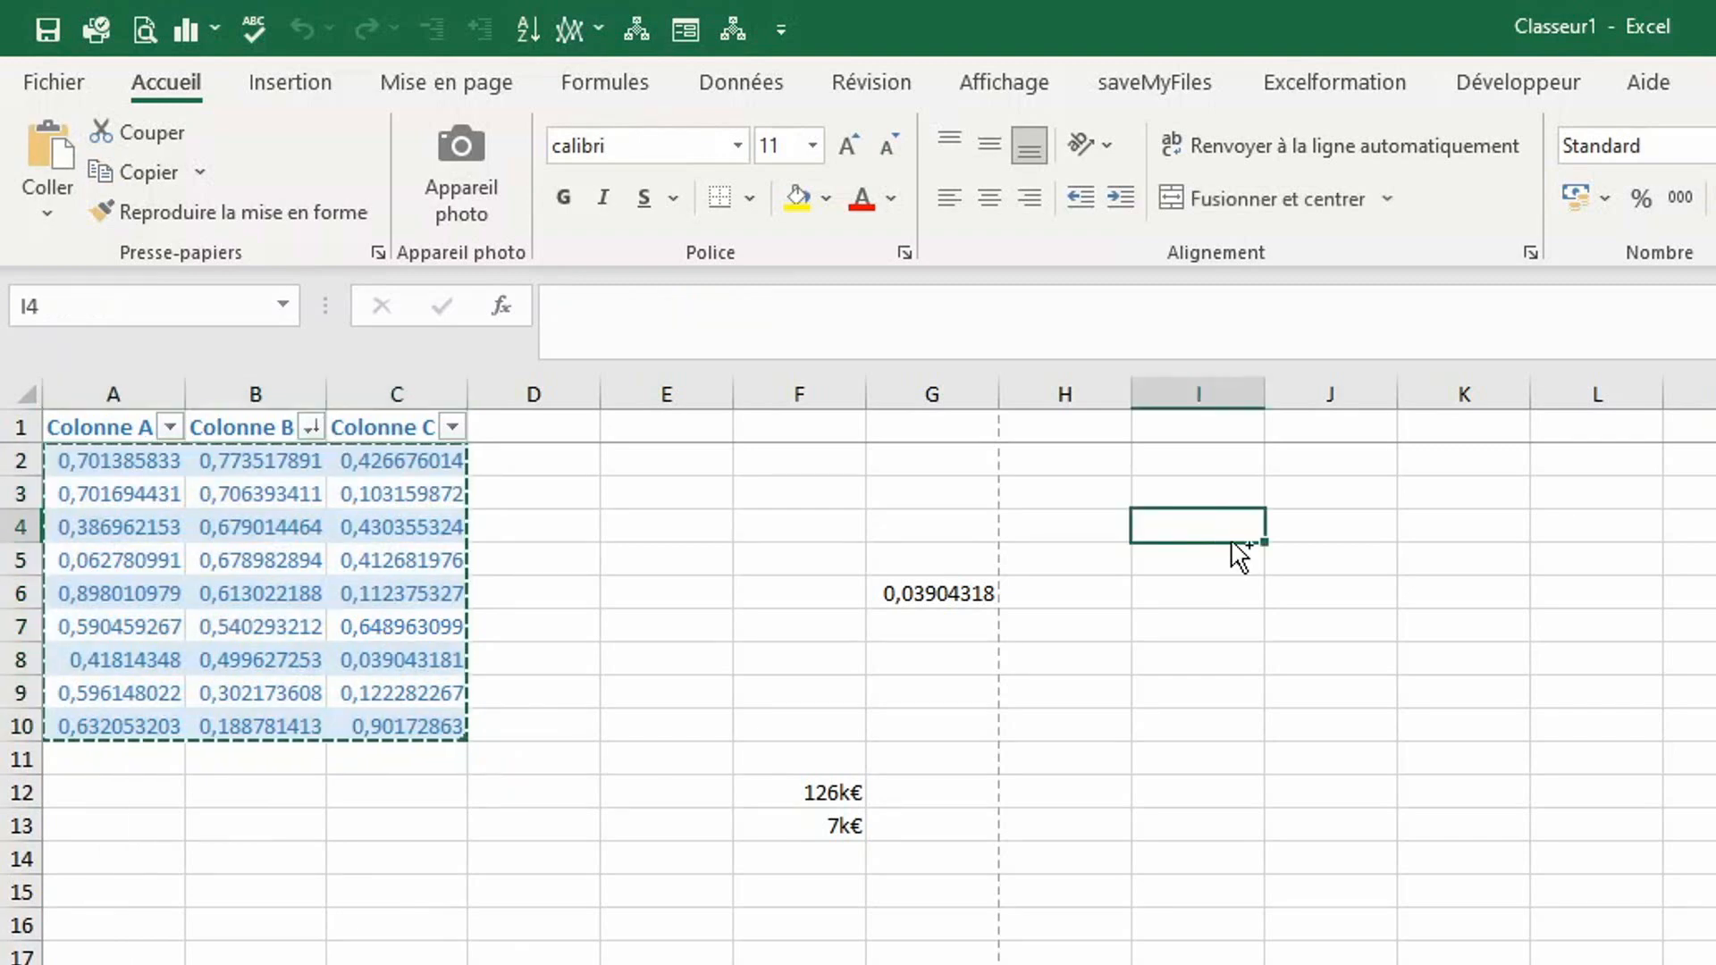
pyautogui.hotkey('ctrl', 'v')
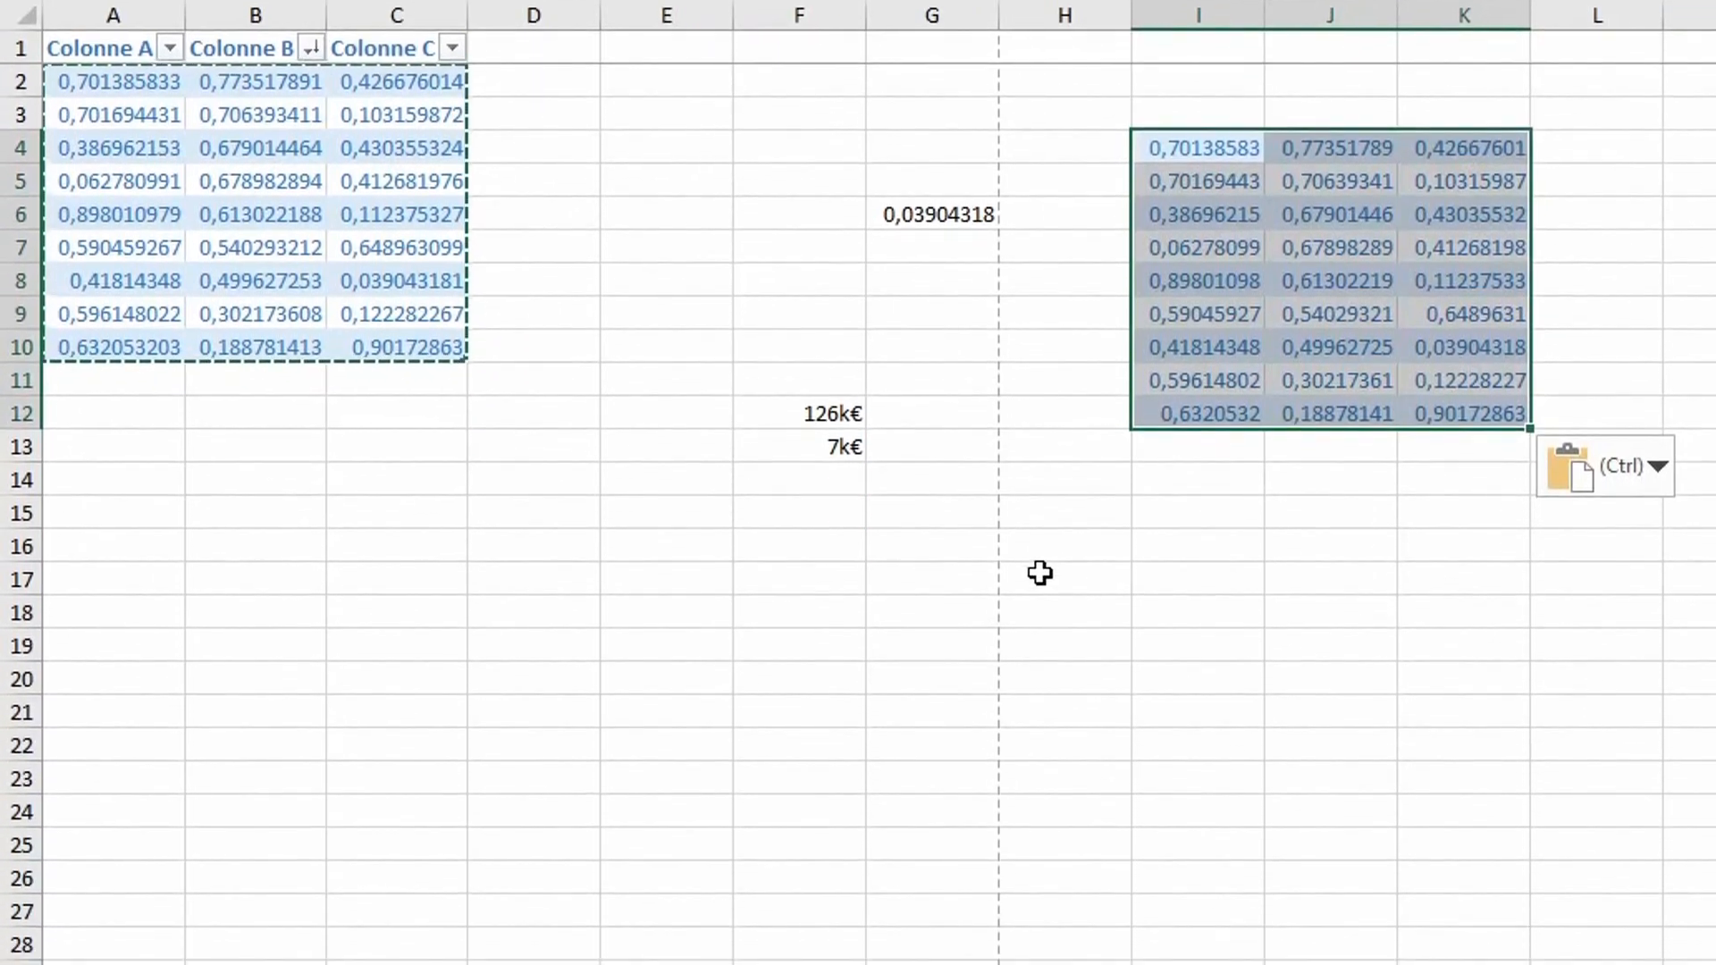
pyautogui.click(1039, 951)
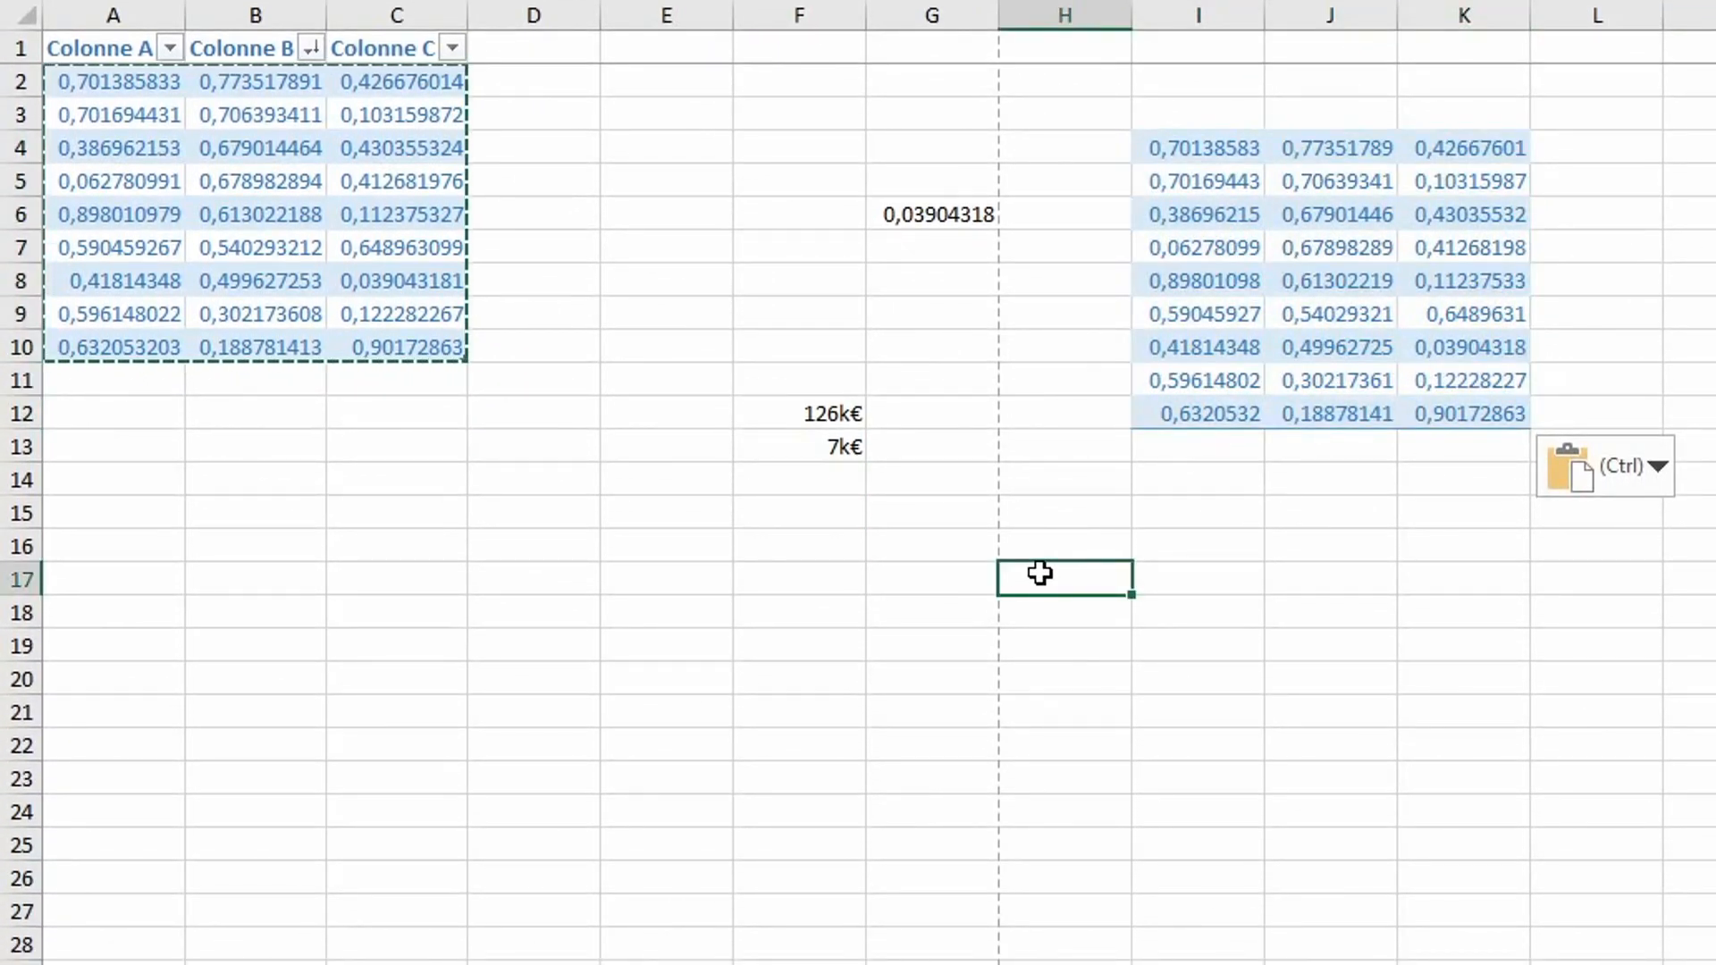
pyautogui.hotkey('ctrl', 'v')
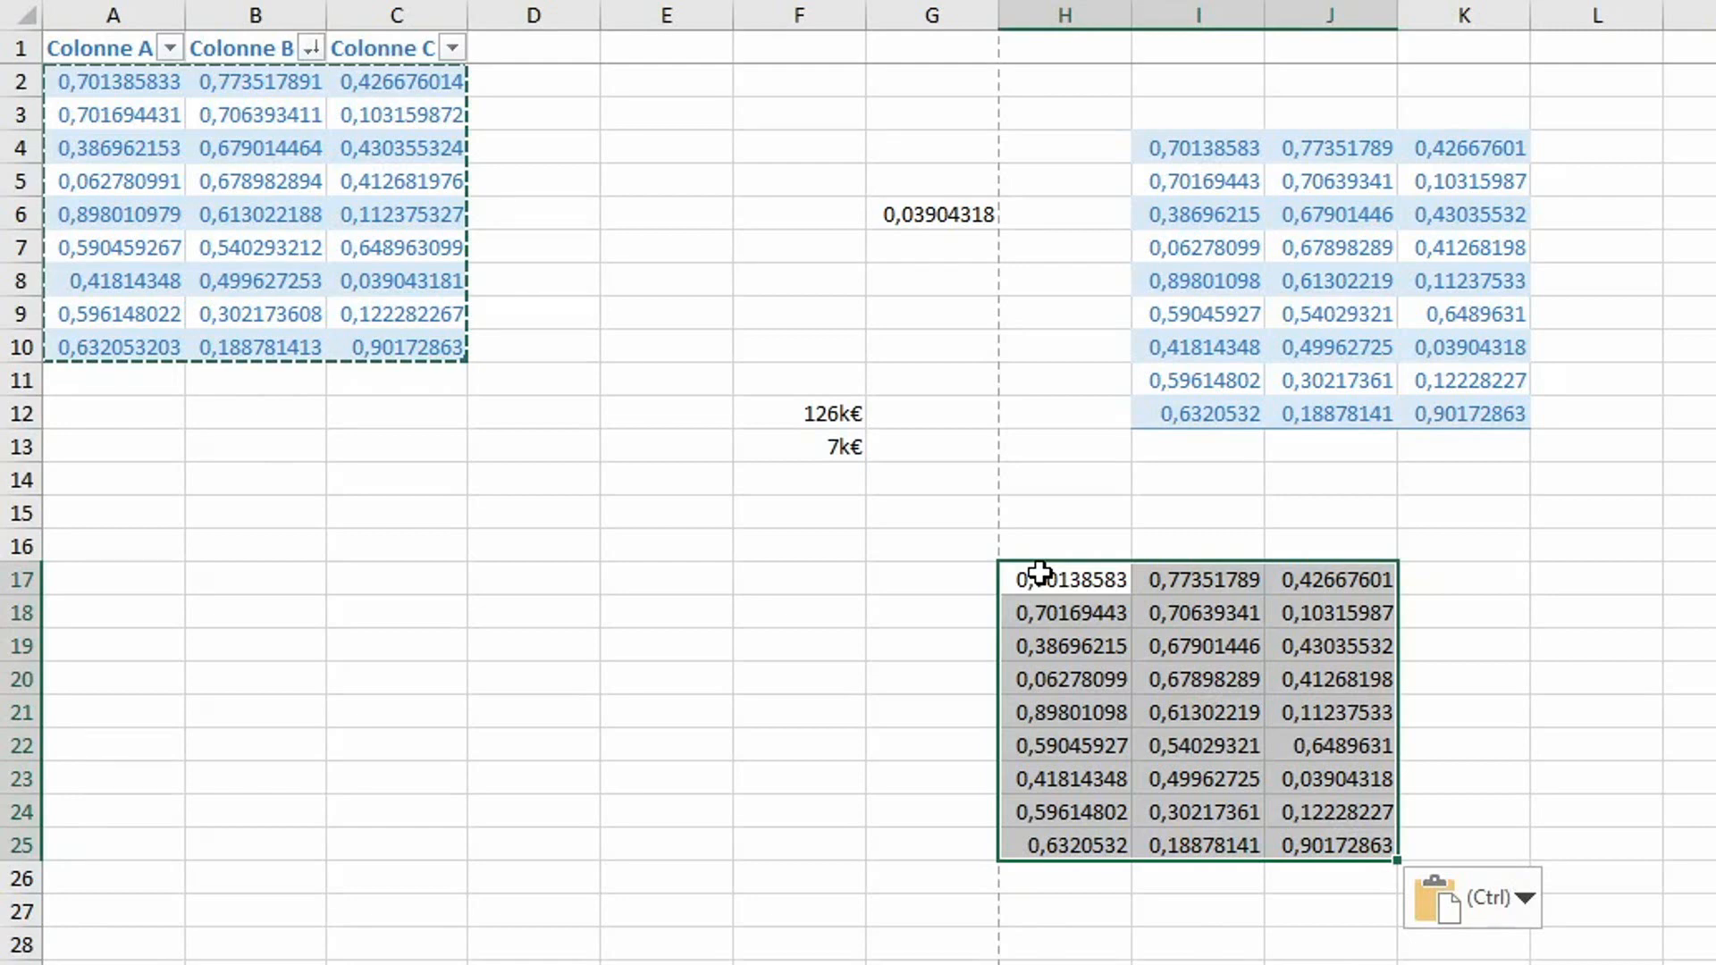
# - Reopen the shortcut manager and examine its remaining empty rows and the Ctrl+Maj+Alt combinations available for a shortcut
pyautogui.hotkey('ctrl', 'shift', 'r')
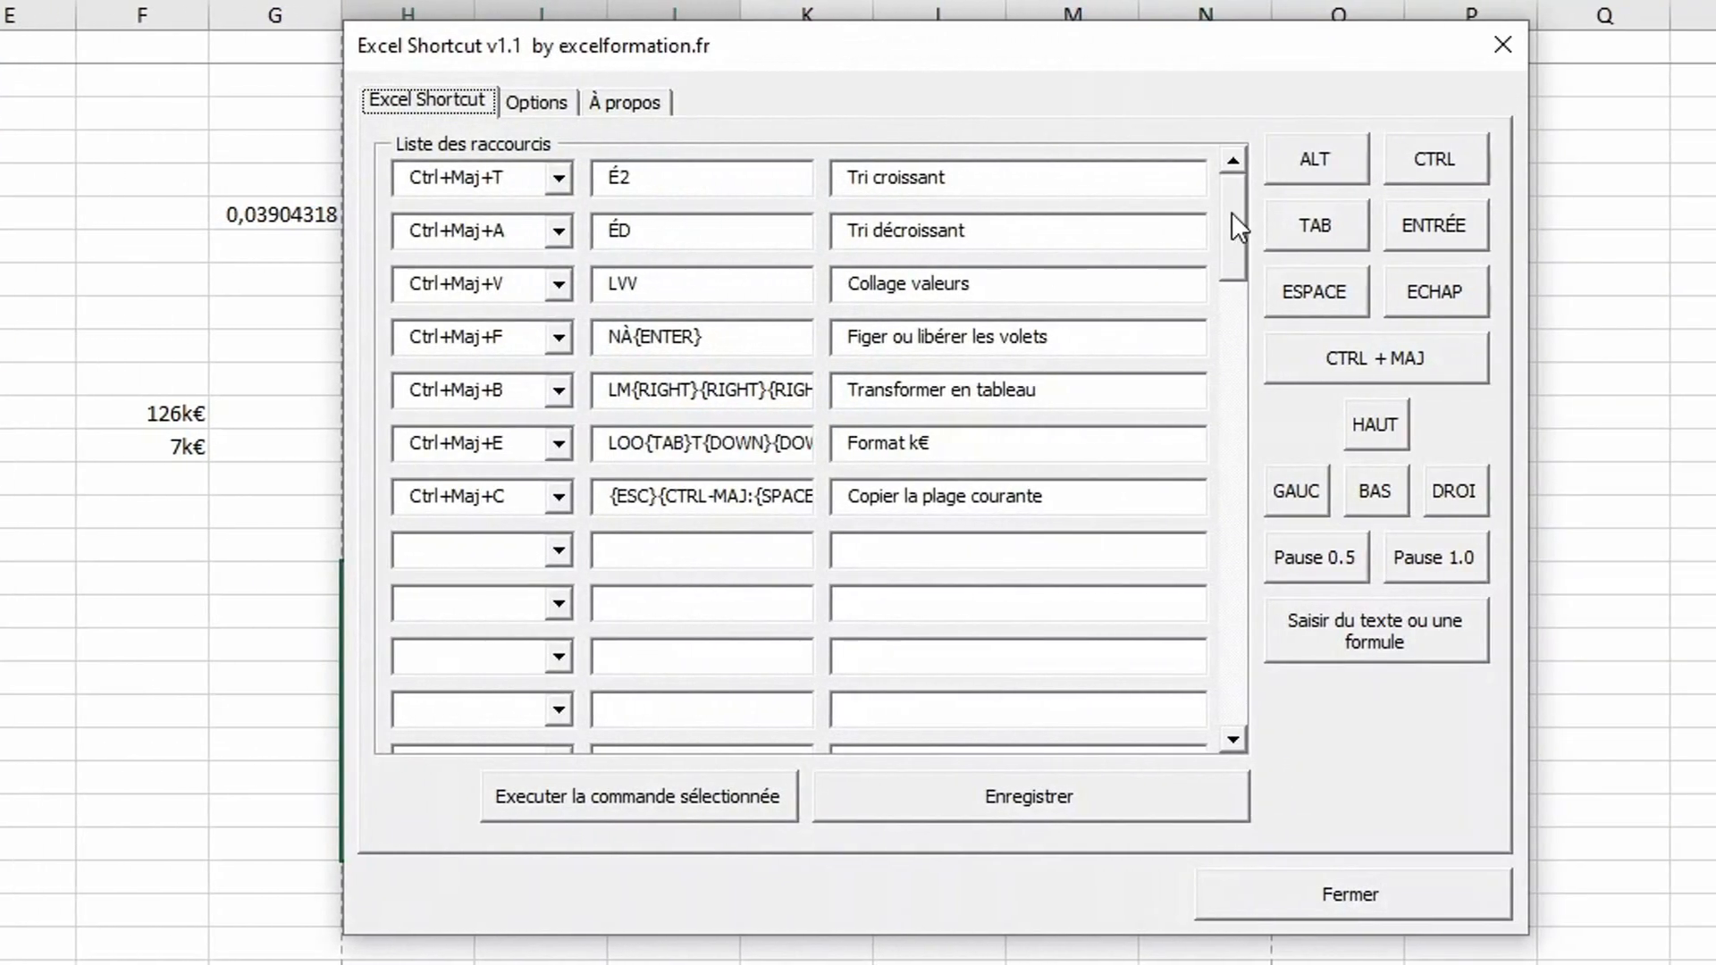
pyautogui.moveTo(1232, 212); pyautogui.dragTo(1237, 662)
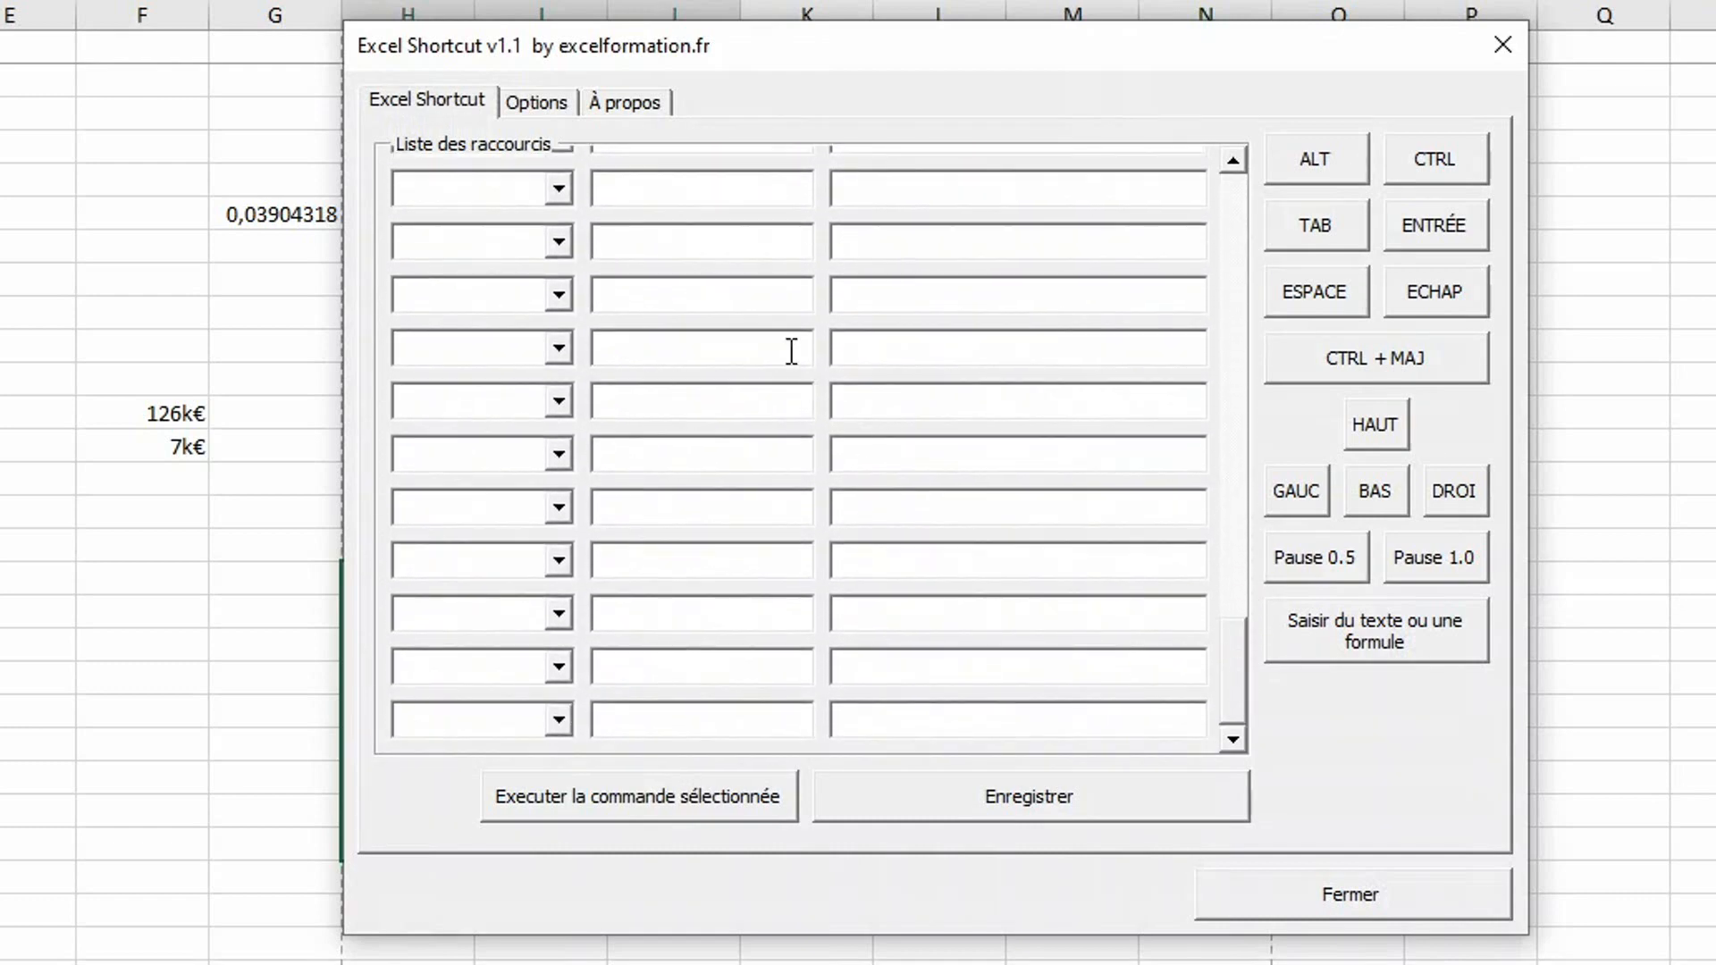
pyautogui.click(555, 240)
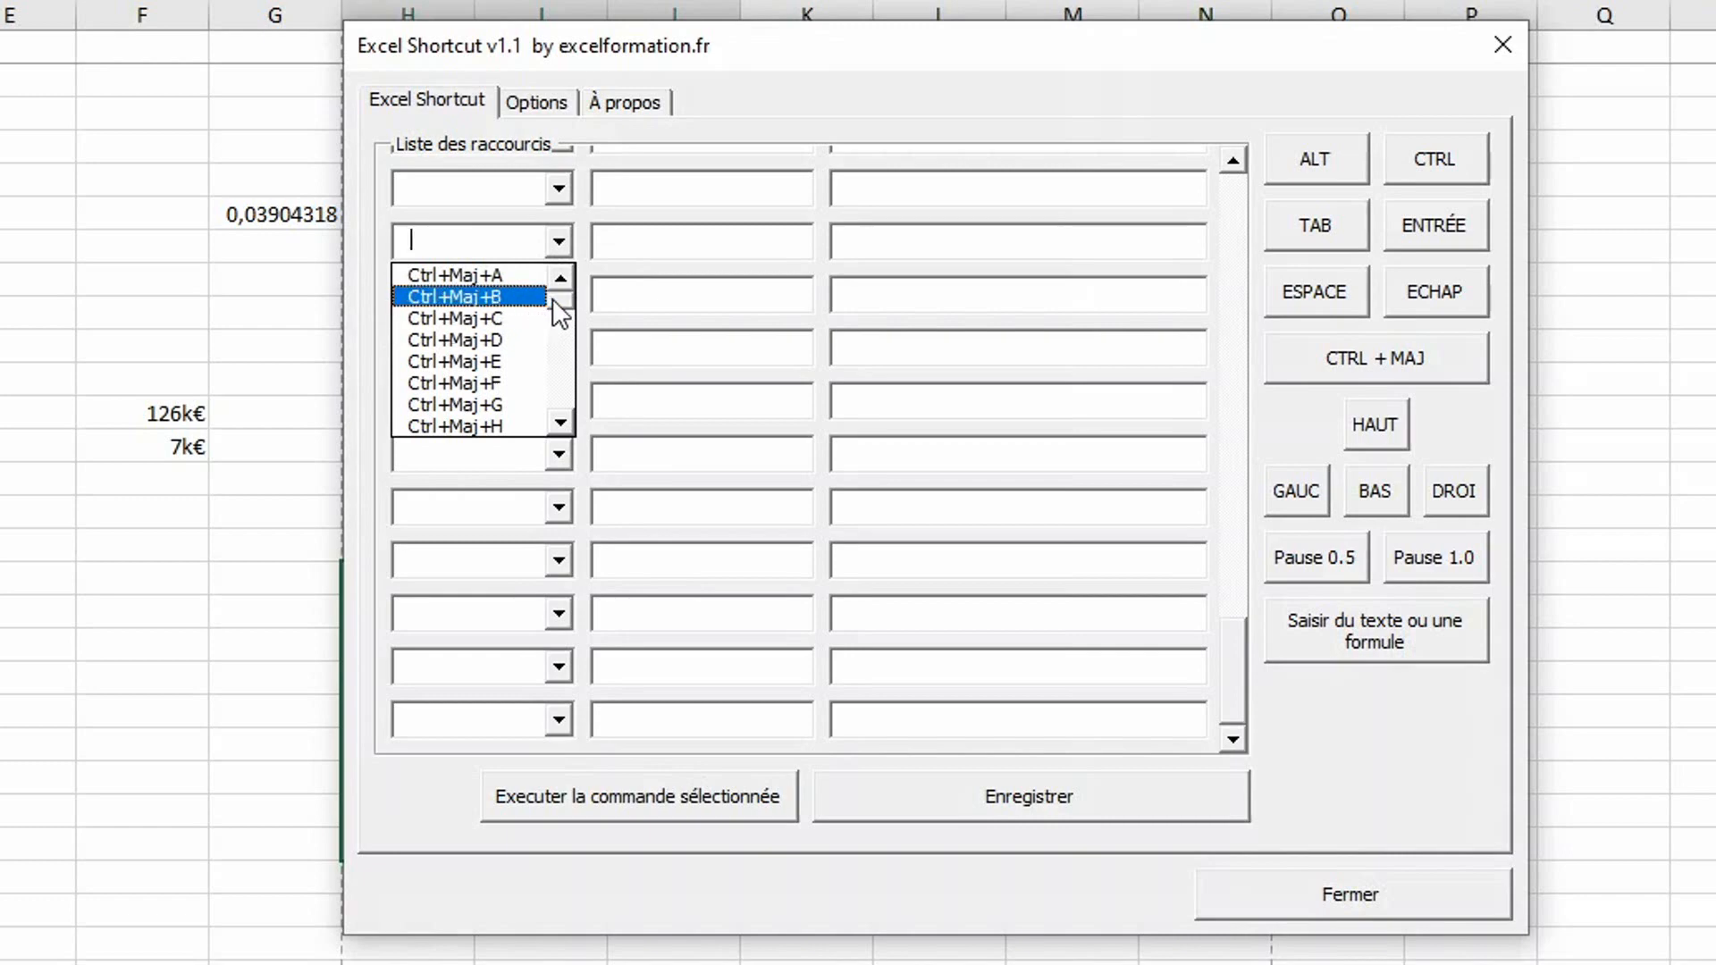
pyautogui.moveTo(555, 304); pyautogui.dragTo(556, 368)
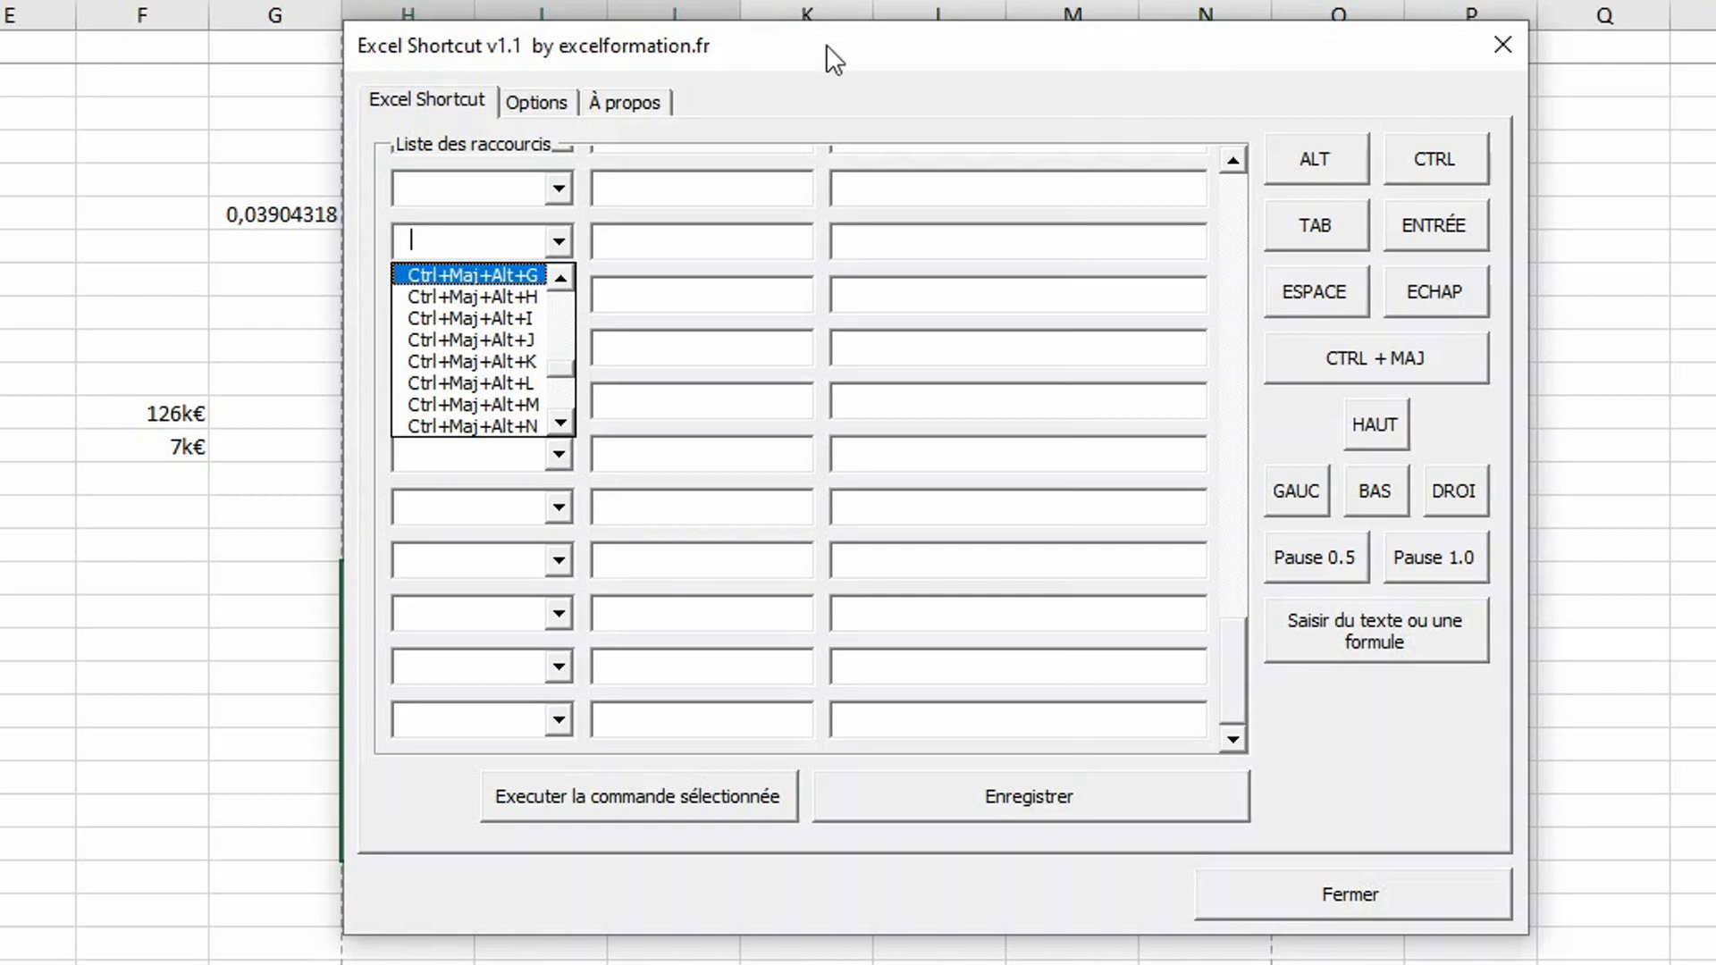
# - Export all saved shortcuts to a file from the add-in's options
pyautogui.click(548, 103)
pyautogui.click(549, 103)
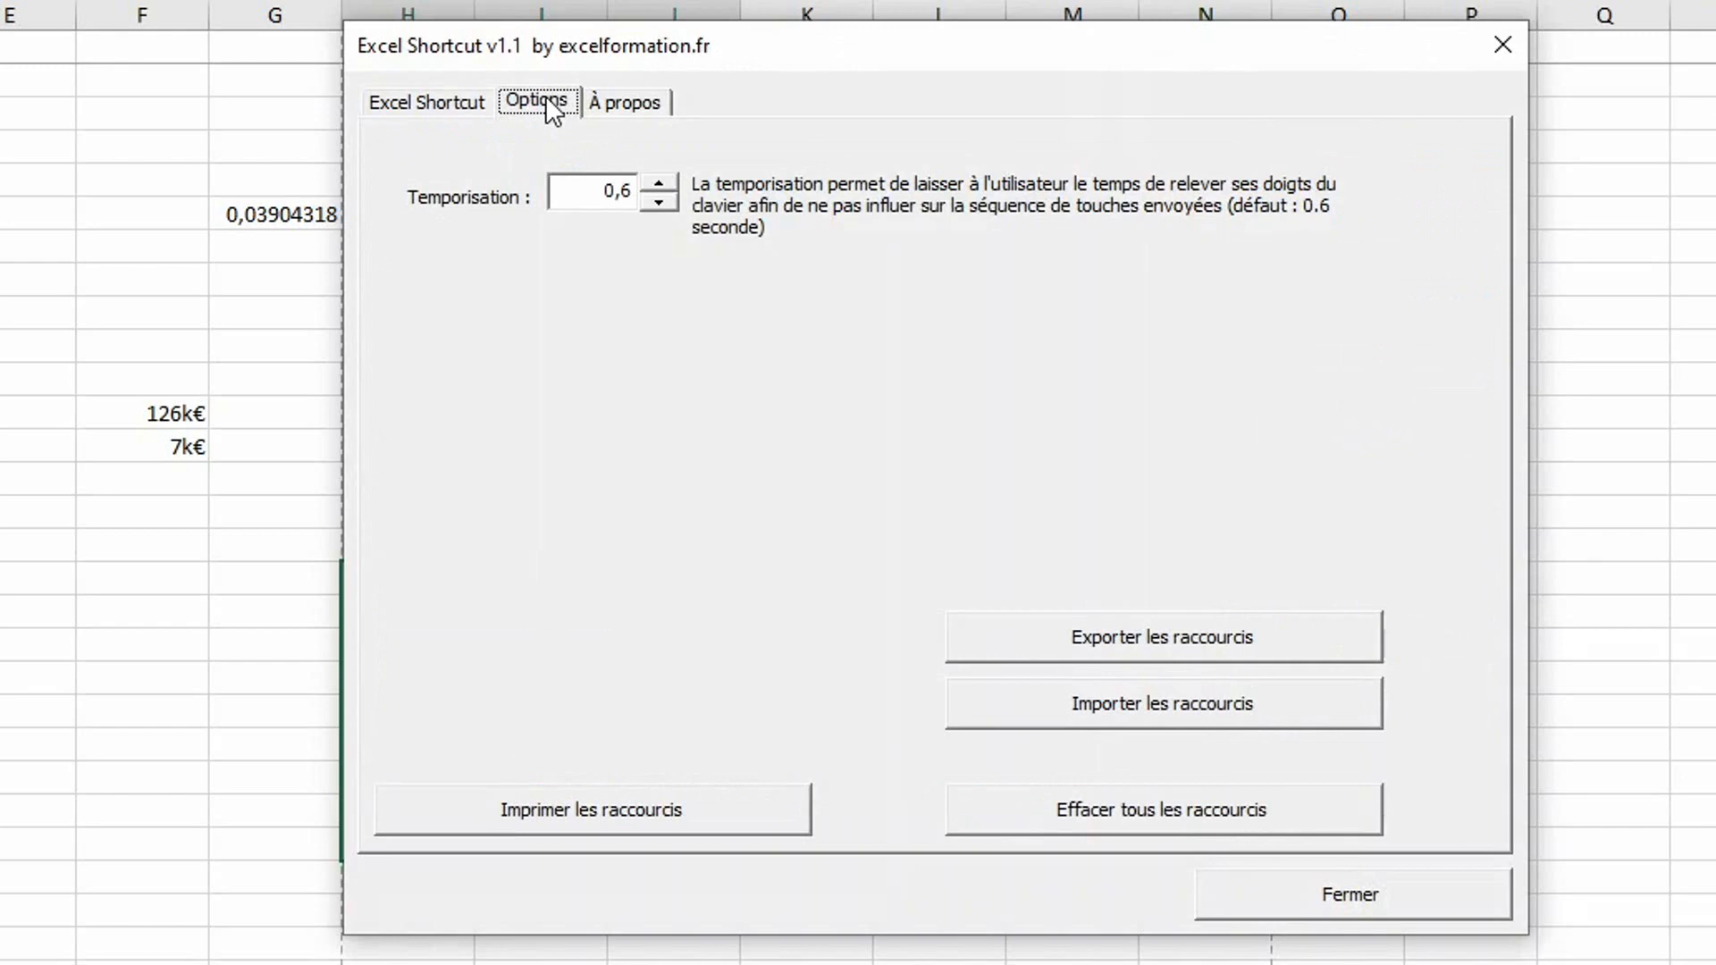
pyautogui.click(1226, 635)
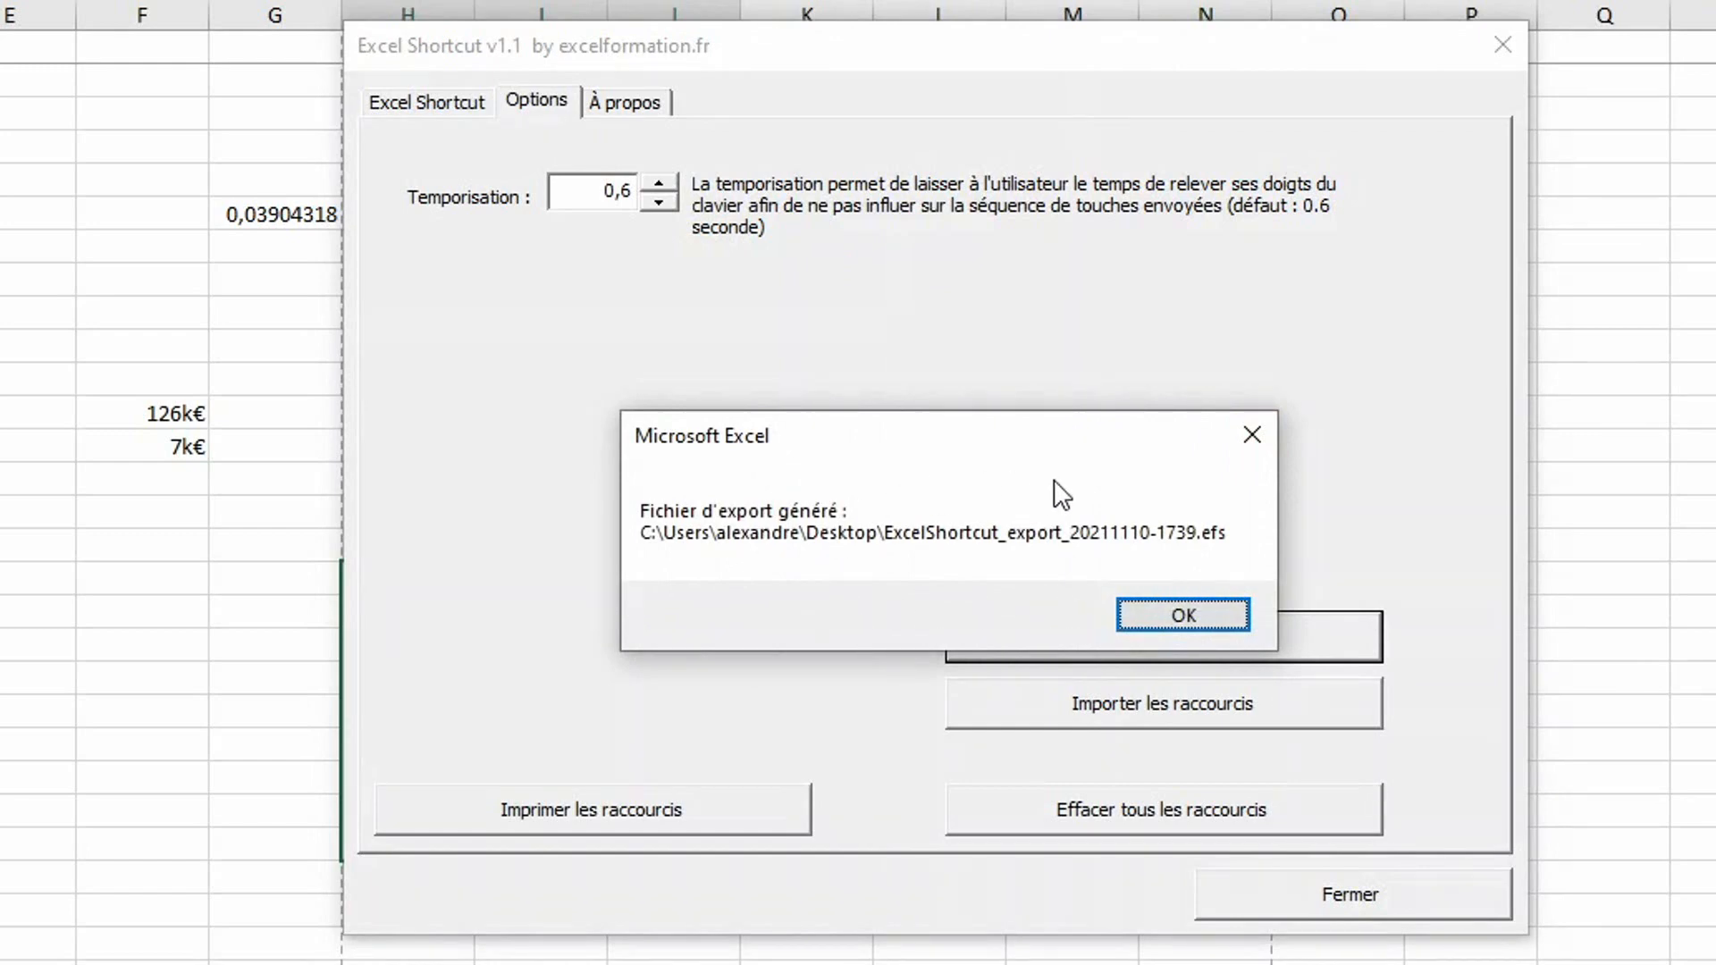
pyautogui.click(1192, 608)
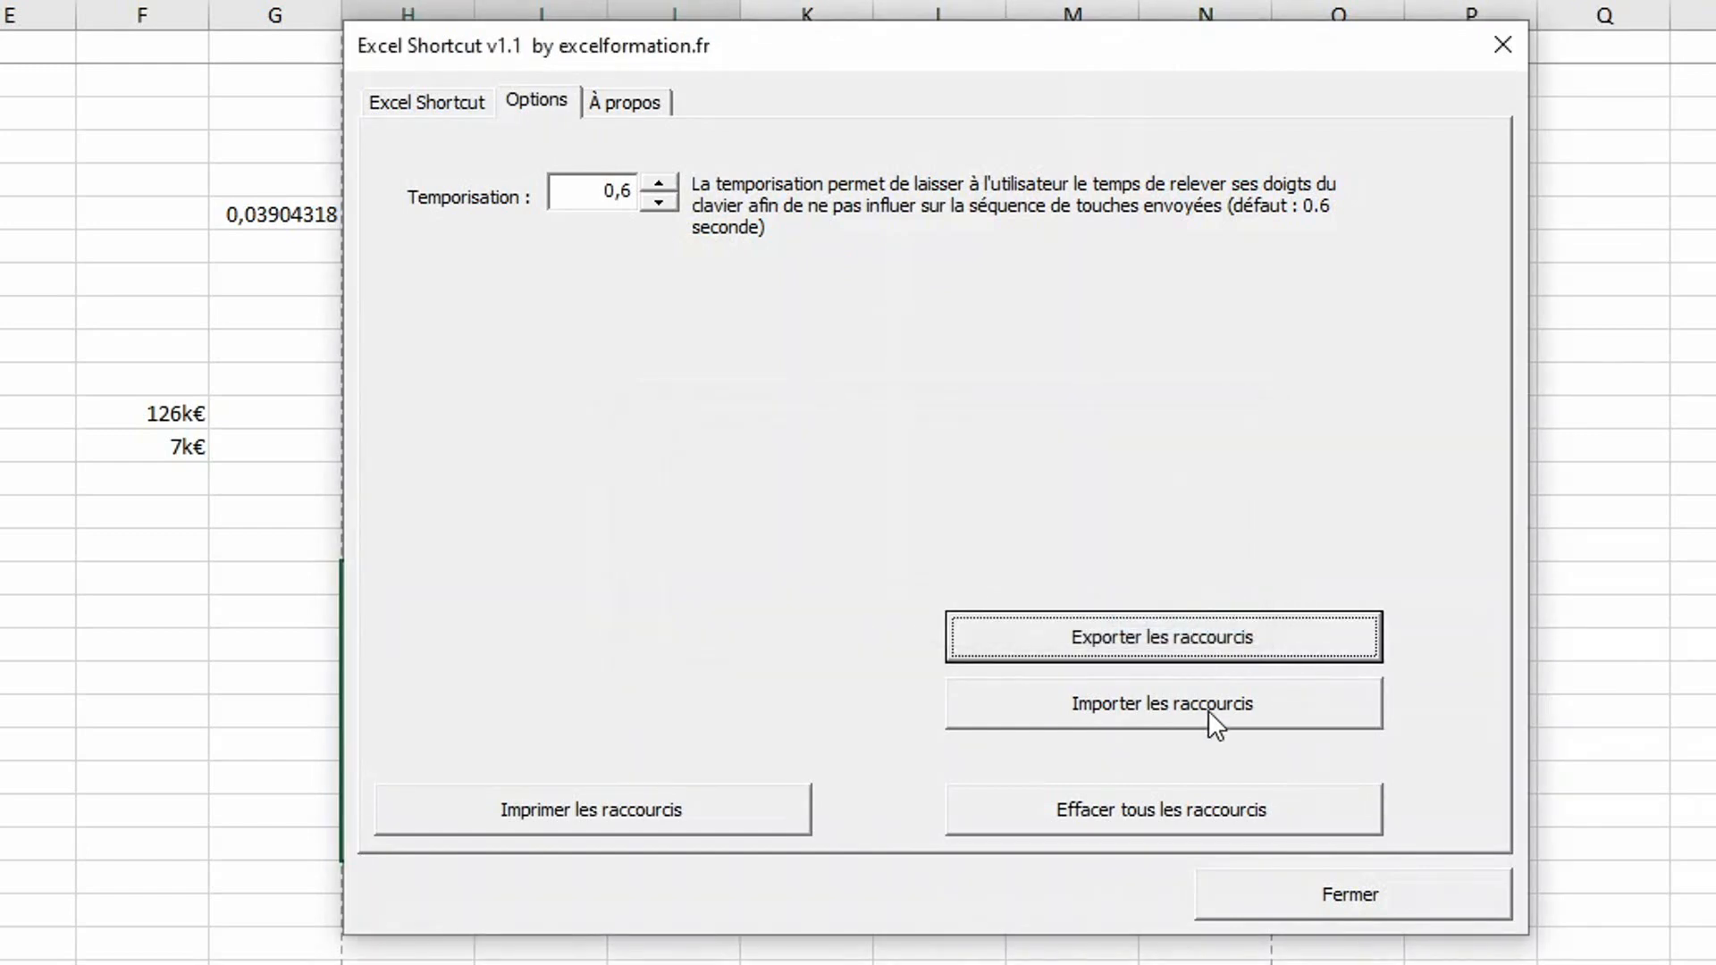